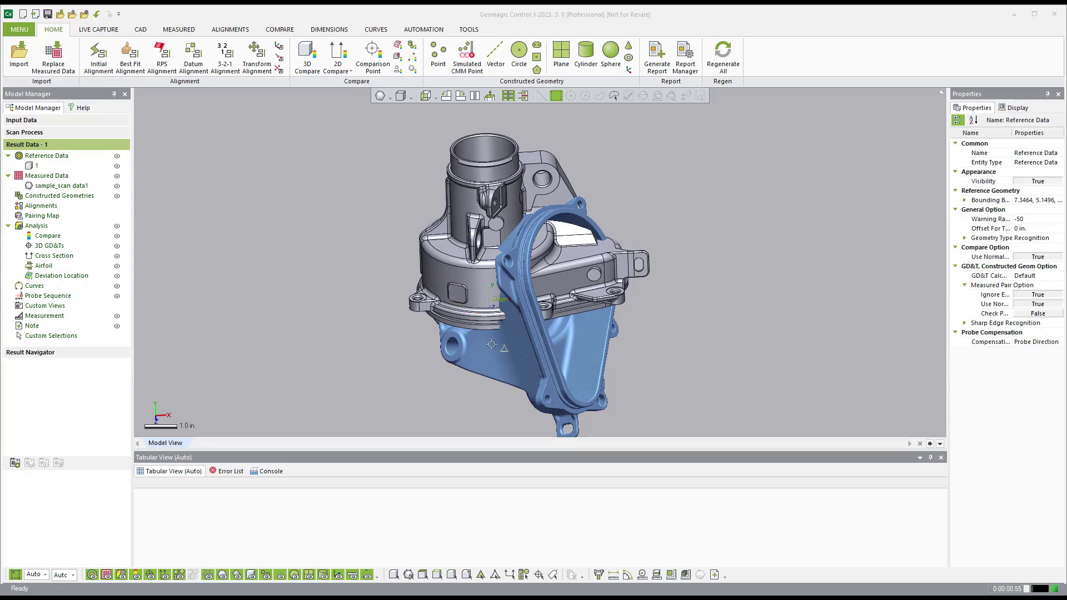
# Run a Quick Initial Alignment of the measured scan to the reference model.
pyautogui.click(803, 349)
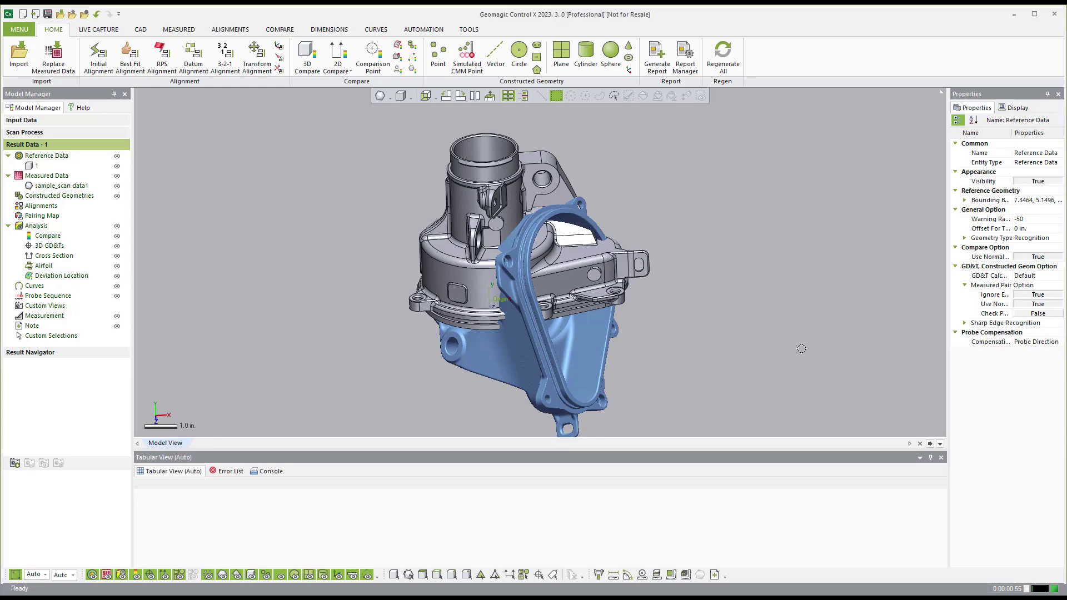
pyautogui.moveTo(802, 348); pyautogui.dragTo(795, 345, button='right')
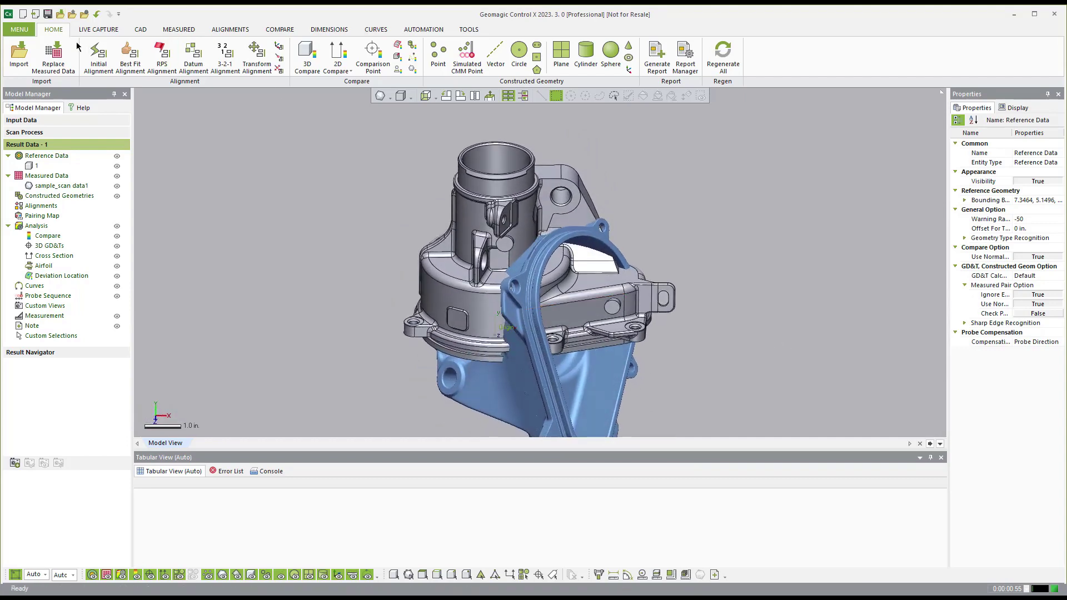
pyautogui.click(108, 63)
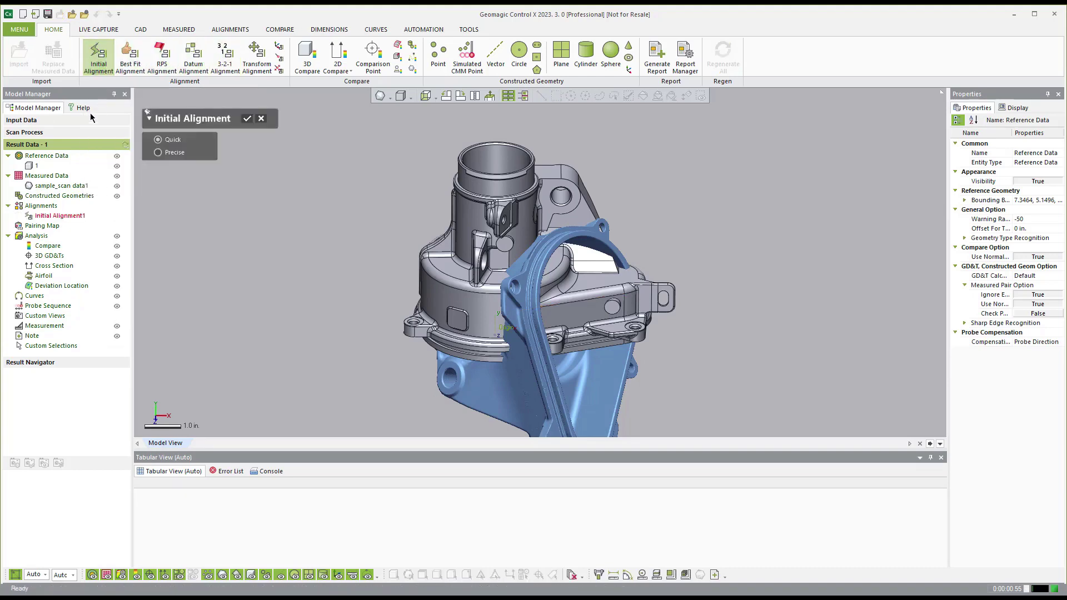
pyautogui.click(248, 120)
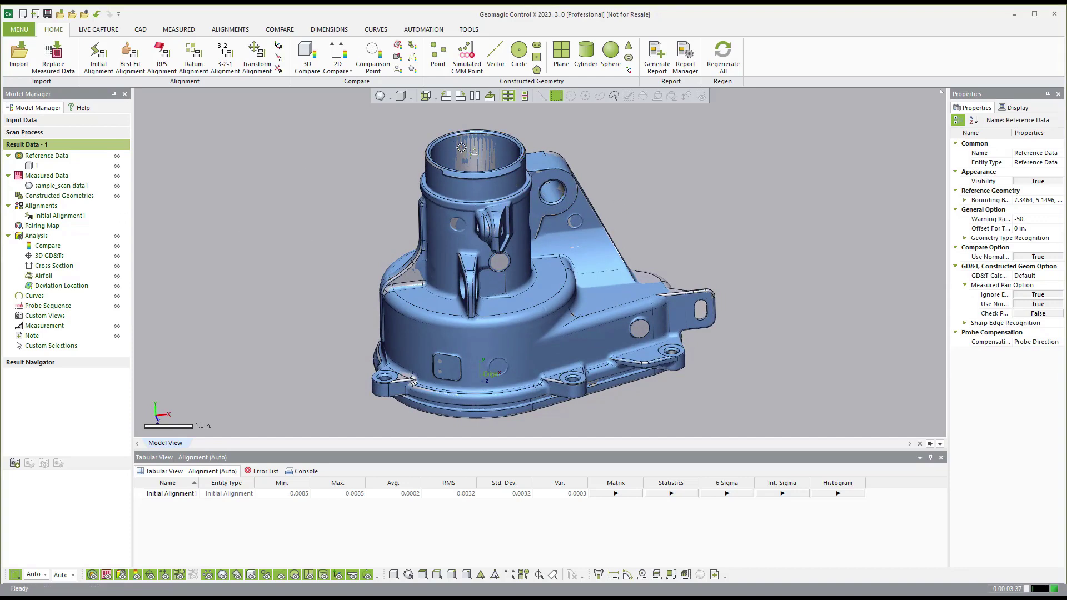
# Check the aligned scan against the reference model by toggling the scan's visibility and examining the overlap around the ribs and the cylindrical neck.
pyautogui.moveTo(477, 161); pyautogui.dragTo(460, 155, button='right')
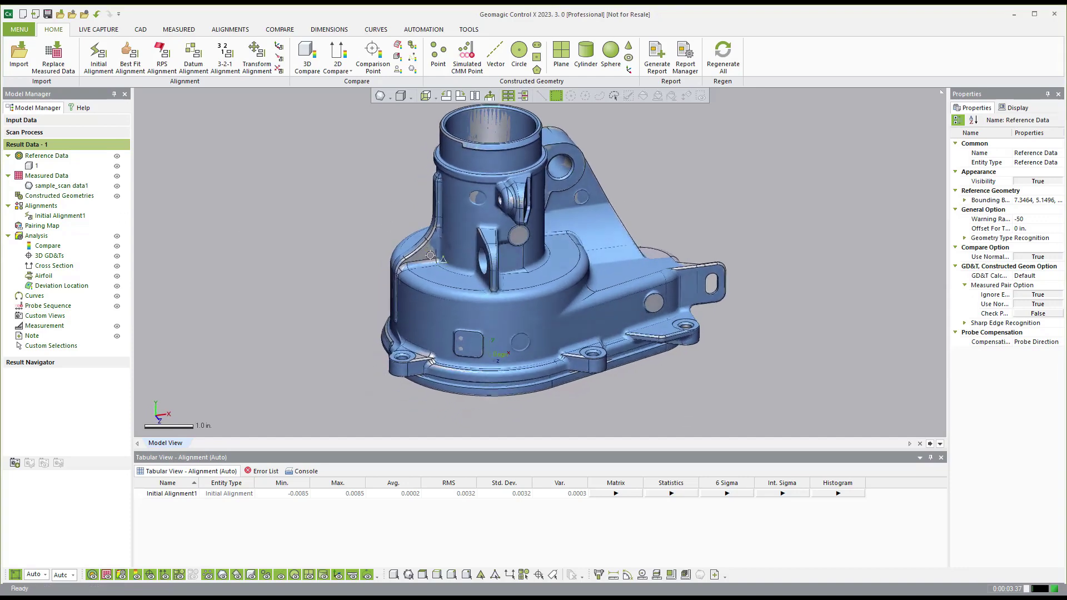
pyautogui.click(116, 187)
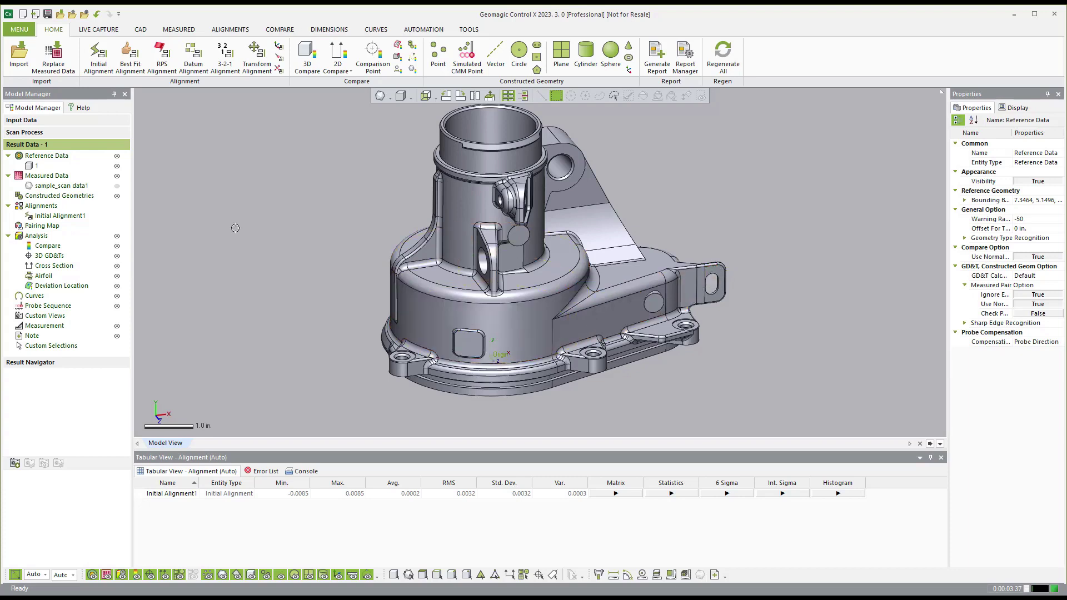
pyautogui.click(118, 186)
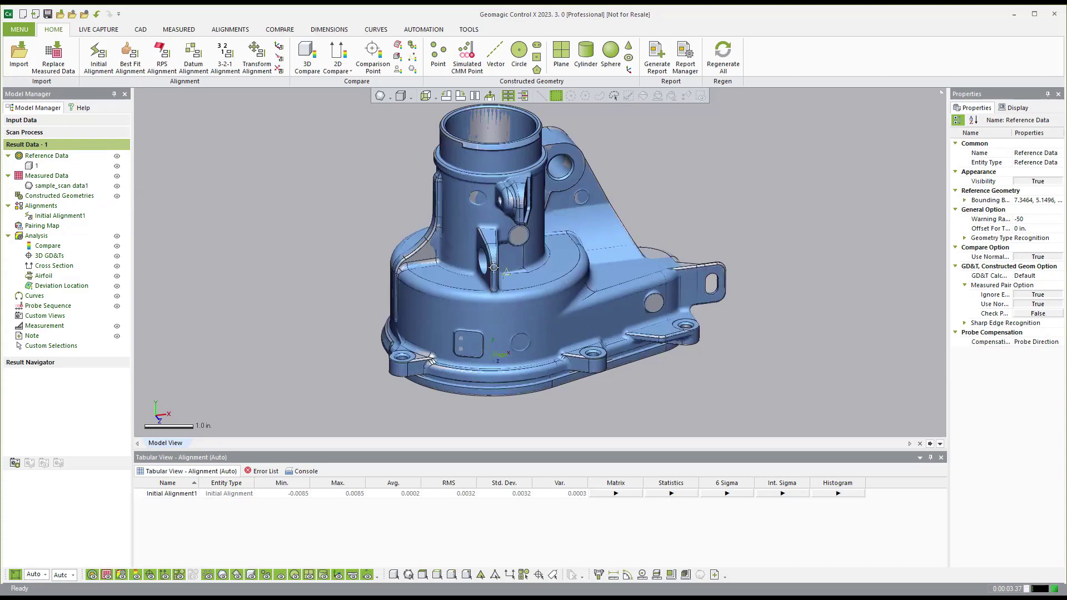
pyautogui.scroll(5, 423, 244)
pyautogui.scroll(4, 458, 332)
pyautogui.moveTo(458, 333); pyautogui.dragTo(473, 293, button='right')
pyautogui.scroll(4, 276, 257)
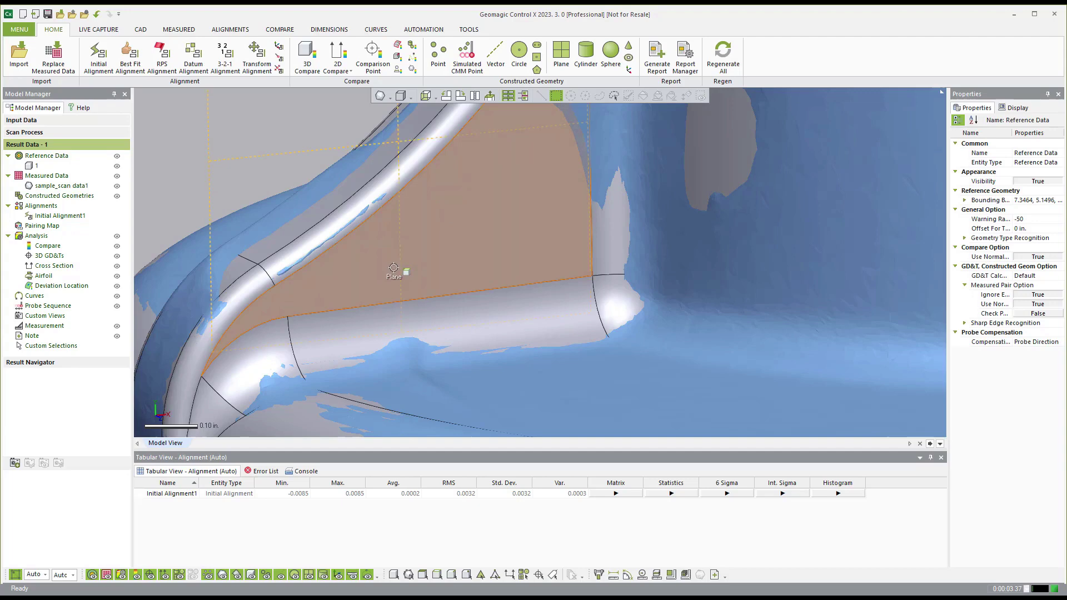
pyautogui.scroll(-3, 393, 267)
pyautogui.scroll(-1, 393, 267)
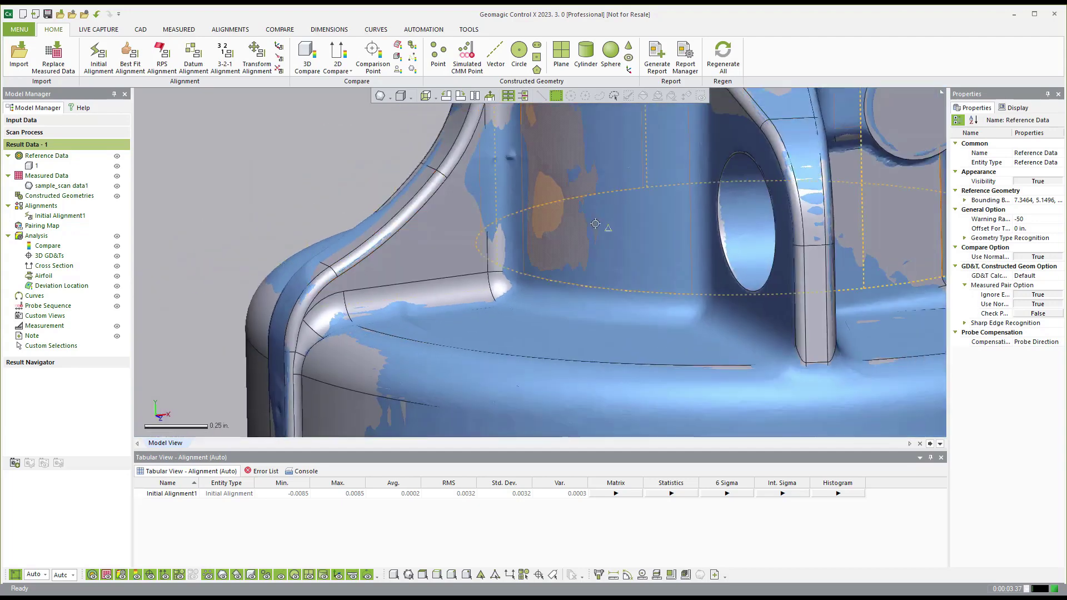
pyautogui.scroll(-2, 747, 247)
pyautogui.moveTo(824, 166); pyautogui.dragTo(797, 200, button='right')
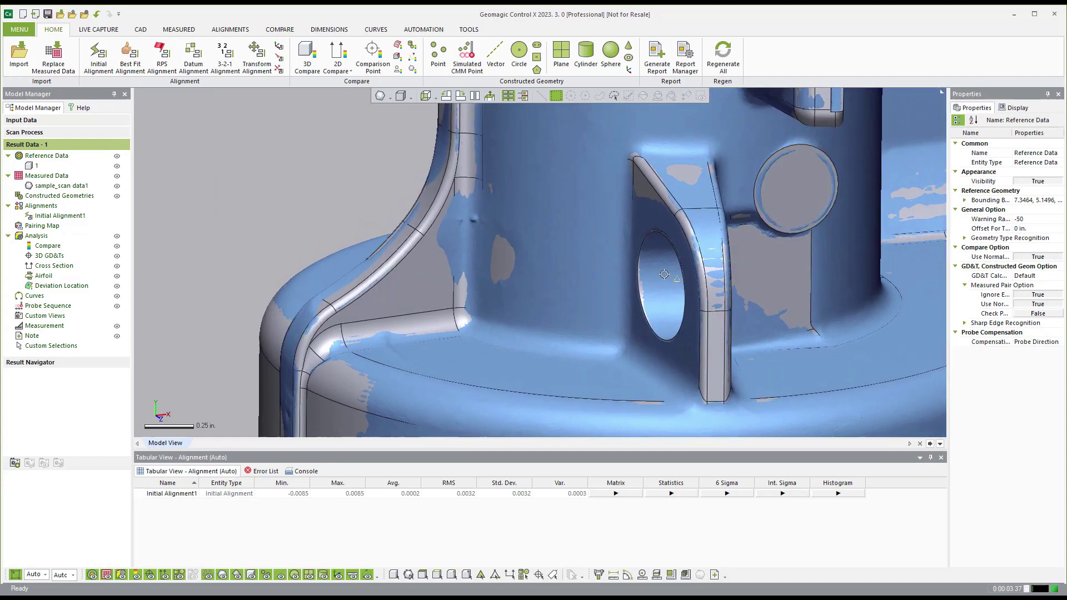
pyautogui.scroll(-3, 502, 239)
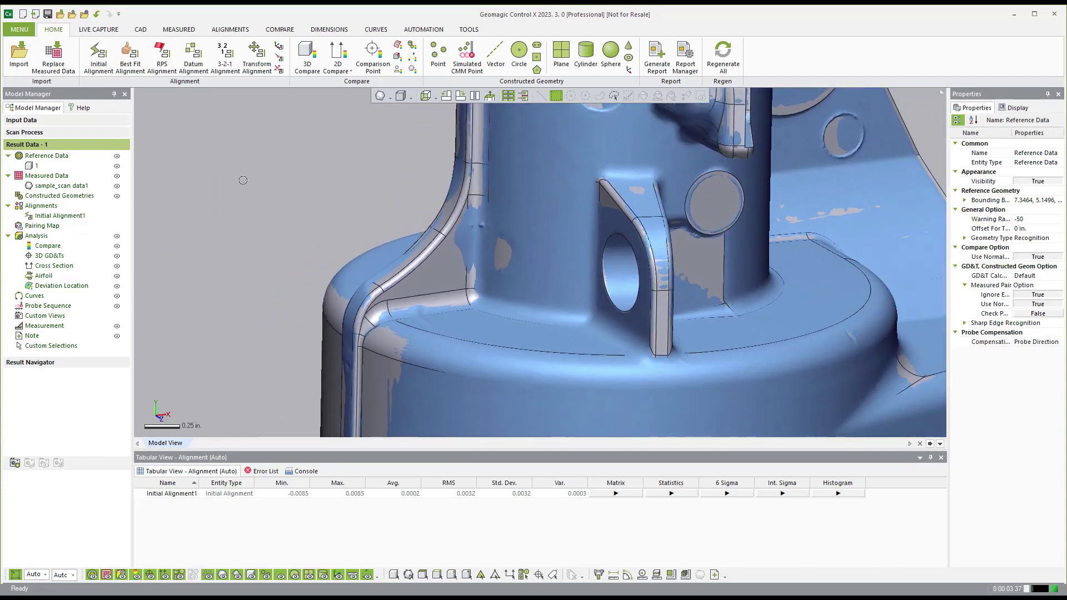
# Examine the reference model alone from several sides with the scan data hidden, and show the scan data again.
pyautogui.click(117, 186)
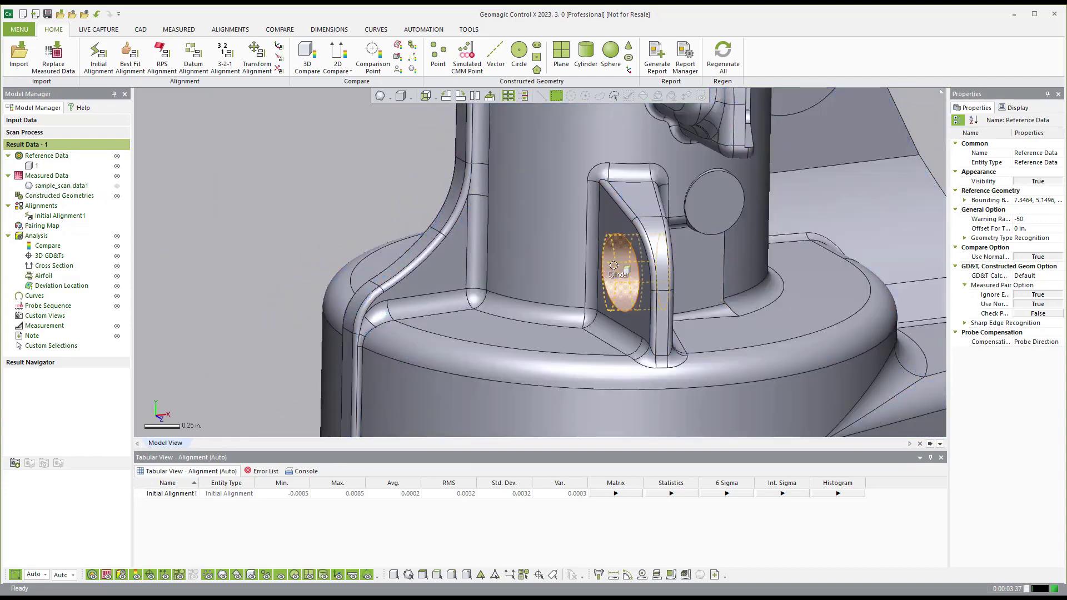
pyautogui.moveTo(613, 266); pyautogui.dragTo(650, 242, button='right')
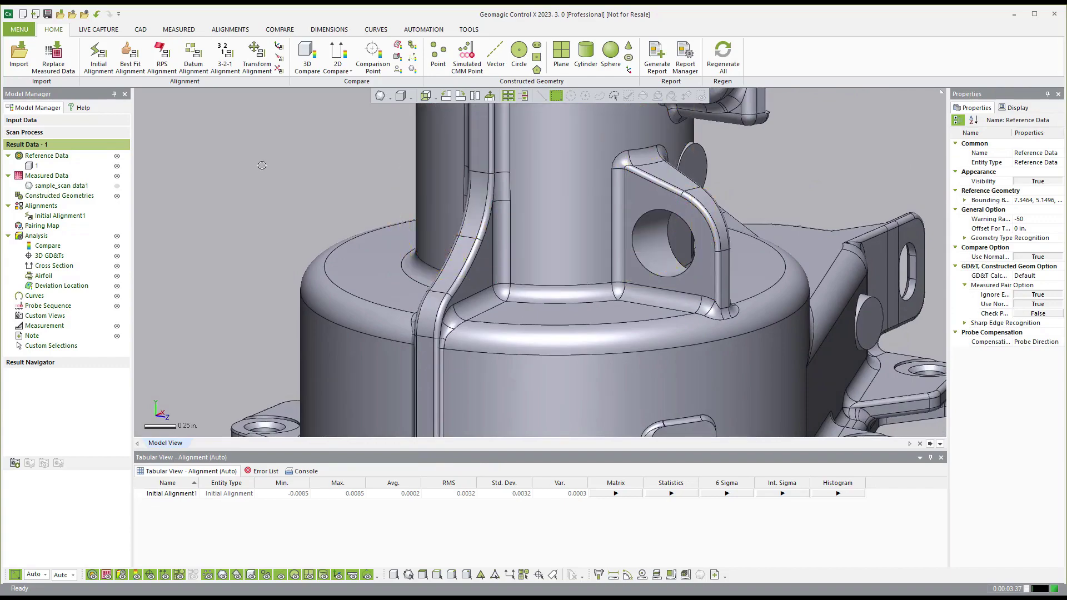
pyautogui.moveTo(262, 165); pyautogui.dragTo(289, 167, button='right')
pyautogui.scroll(-4, 289, 167)
pyautogui.moveTo(617, 183); pyautogui.dragTo(400, 197, button='right')
pyautogui.scroll(-2, 515, 191)
pyautogui.scroll(-1, 515, 191)
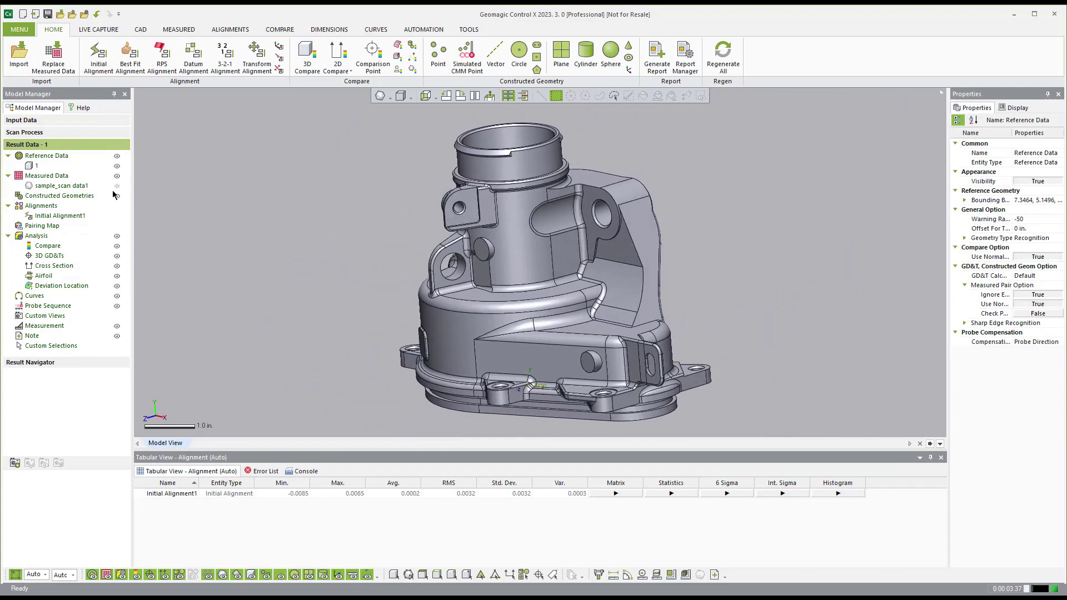
pyautogui.click(116, 186)
pyautogui.moveTo(305, 196); pyautogui.dragTo(312, 197, button='right')
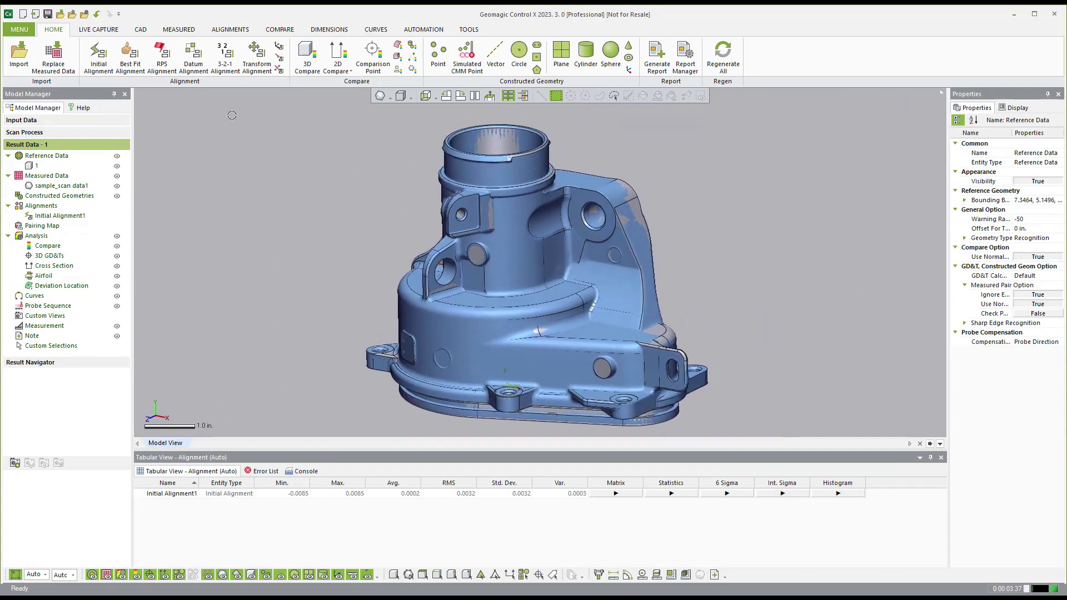
# Start a Datum Alignment with the inner cylindrical face of the upper neck as the first datum pair.
pyautogui.click(194, 56)
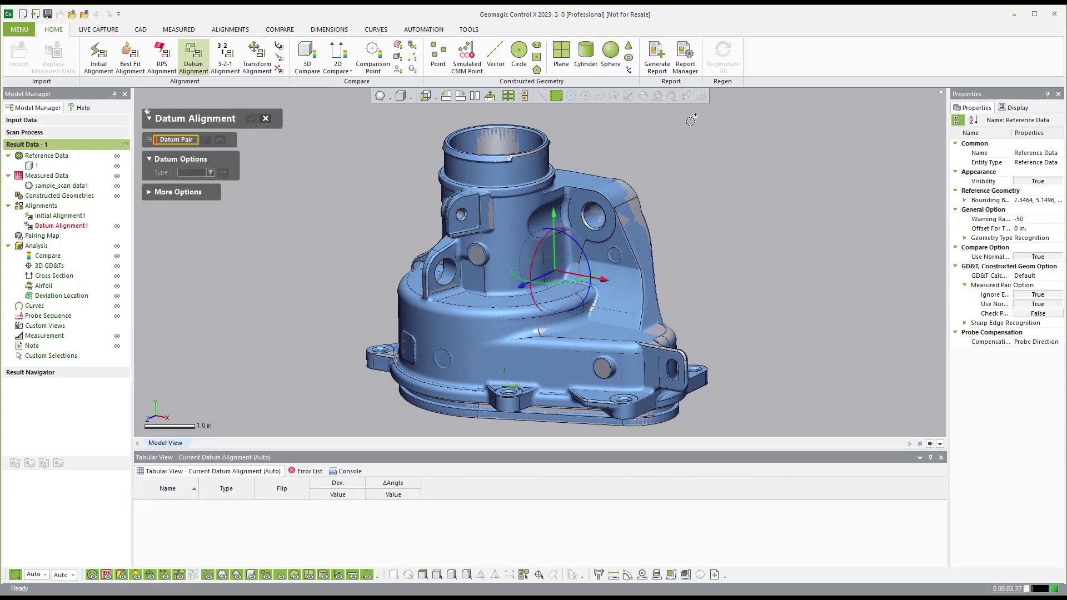
pyautogui.click(492, 139)
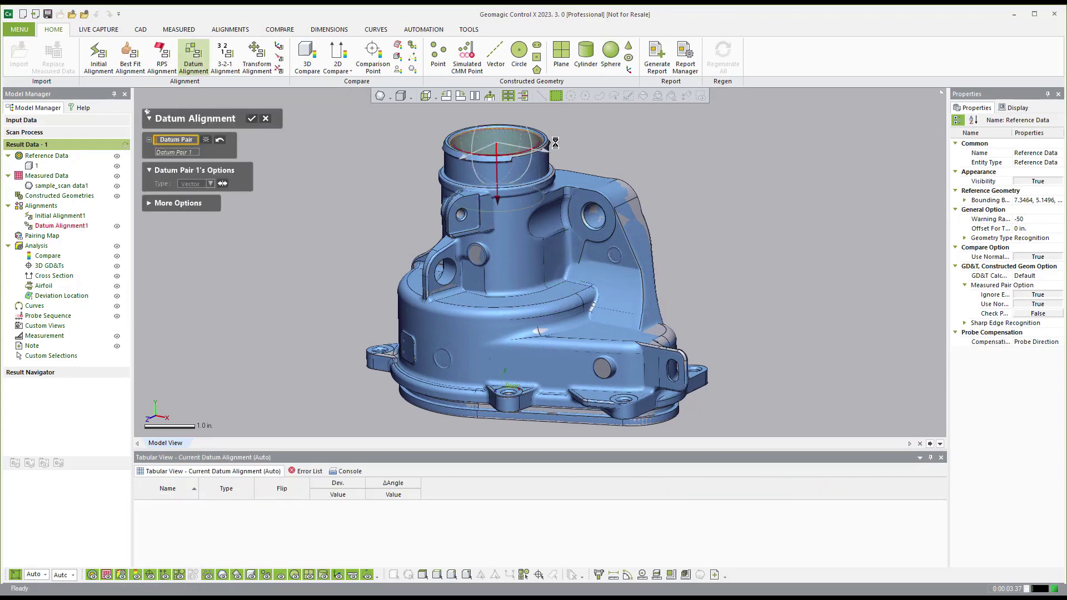
pyautogui.moveTo(763, 378); pyautogui.dragTo(340, 243, button='right')
# Hide the scan data and complete the datum alignment with the bottom rim plane and the slotted side tab's flat face as further datum pairs.
pyautogui.click(116, 186)
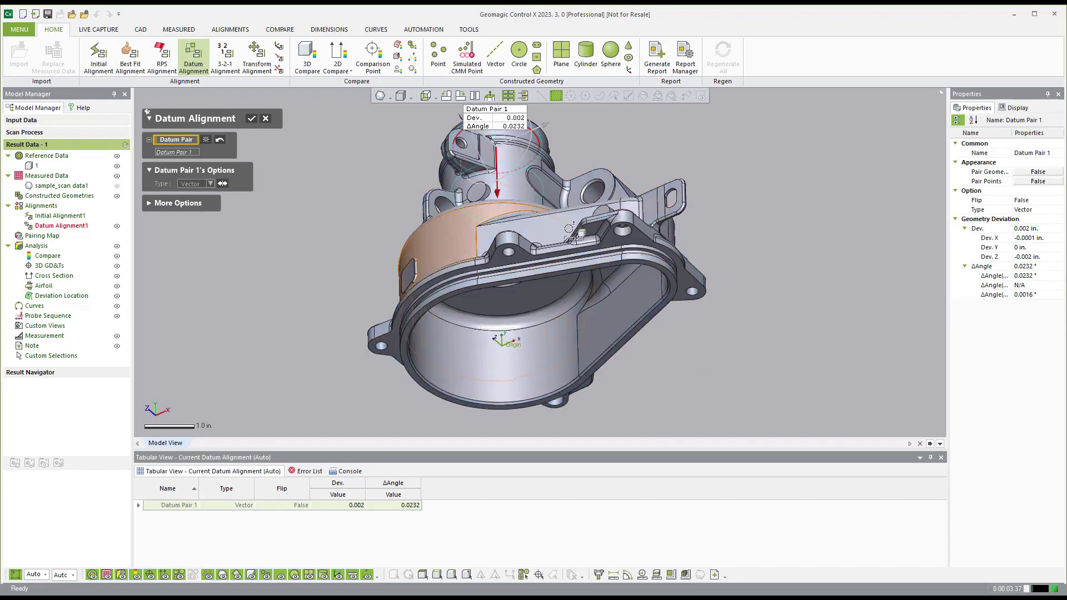
pyautogui.scroll(5, 623, 298)
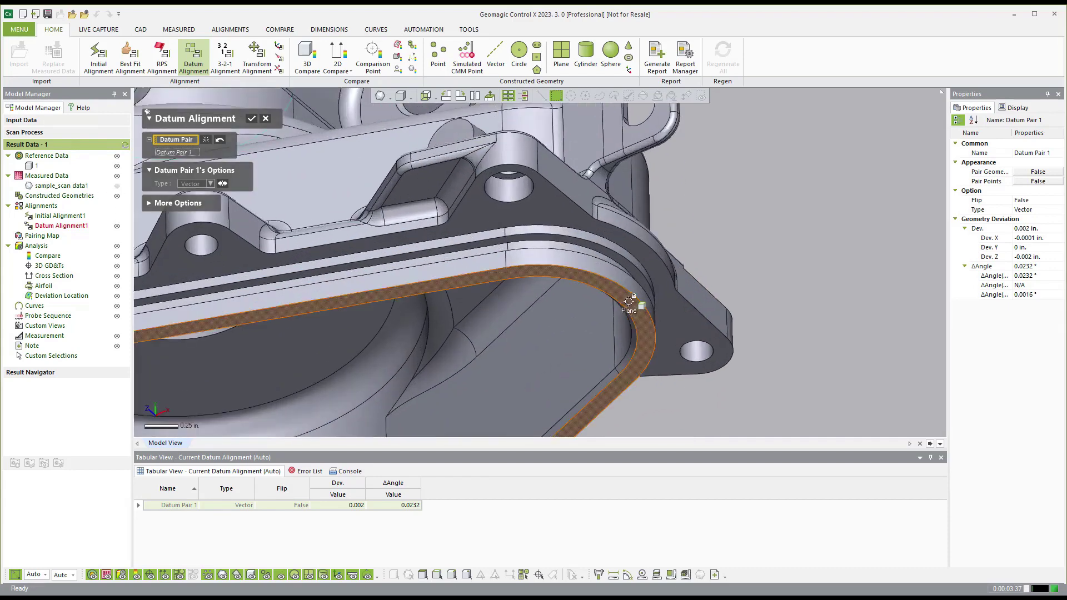
pyautogui.click(622, 297)
pyautogui.scroll(-5, 833, 327)
pyautogui.moveTo(833, 326); pyautogui.dragTo(748, 316, button='right')
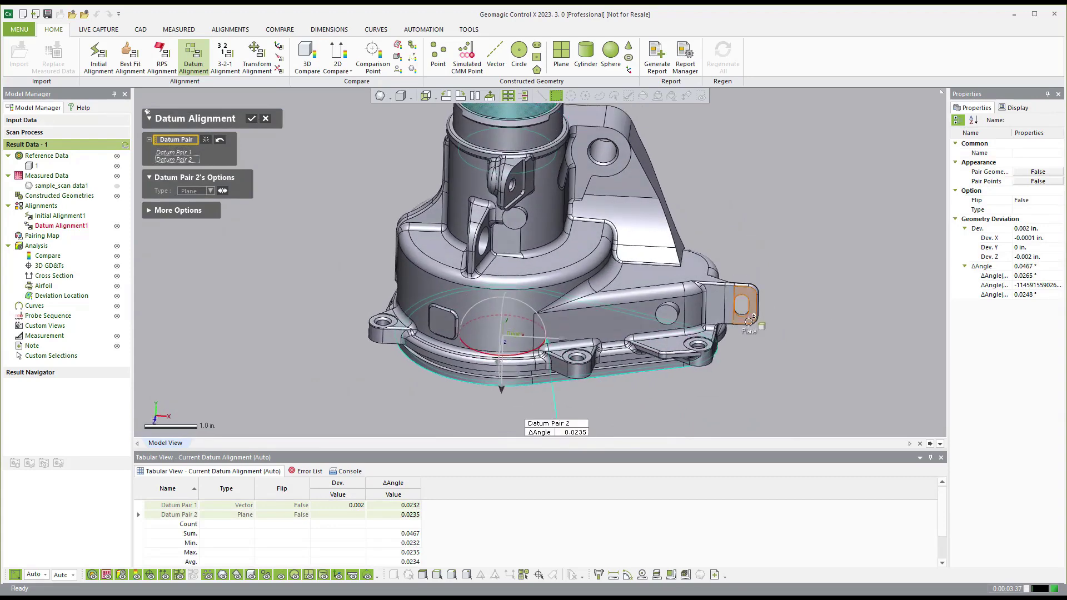
pyautogui.click(742, 318)
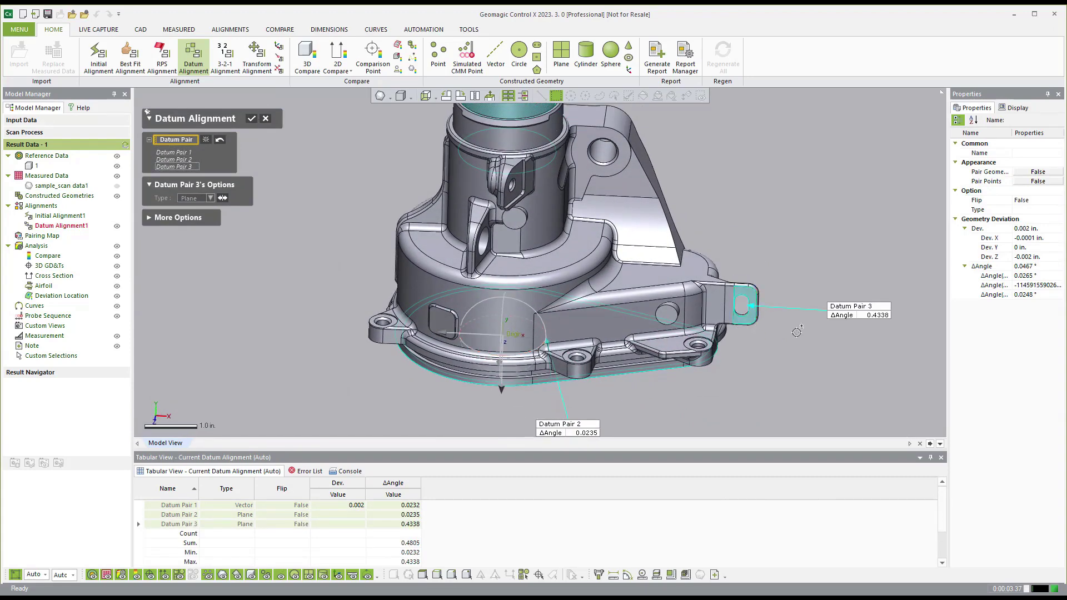
pyautogui.click(251, 119)
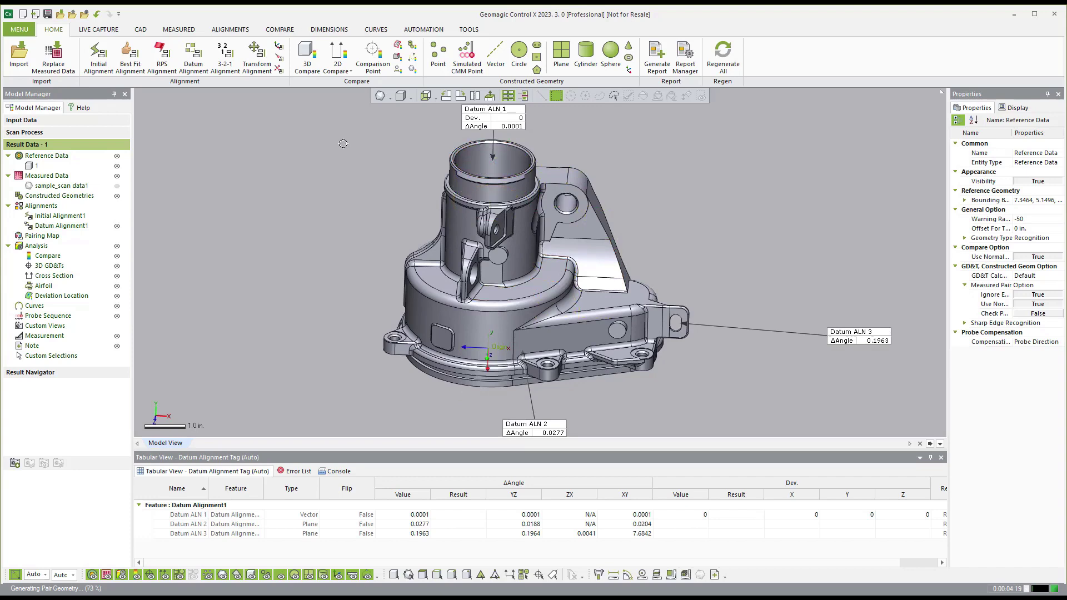
# Hide the datum alignment's annotations in the model view.
pyautogui.click(116, 226)
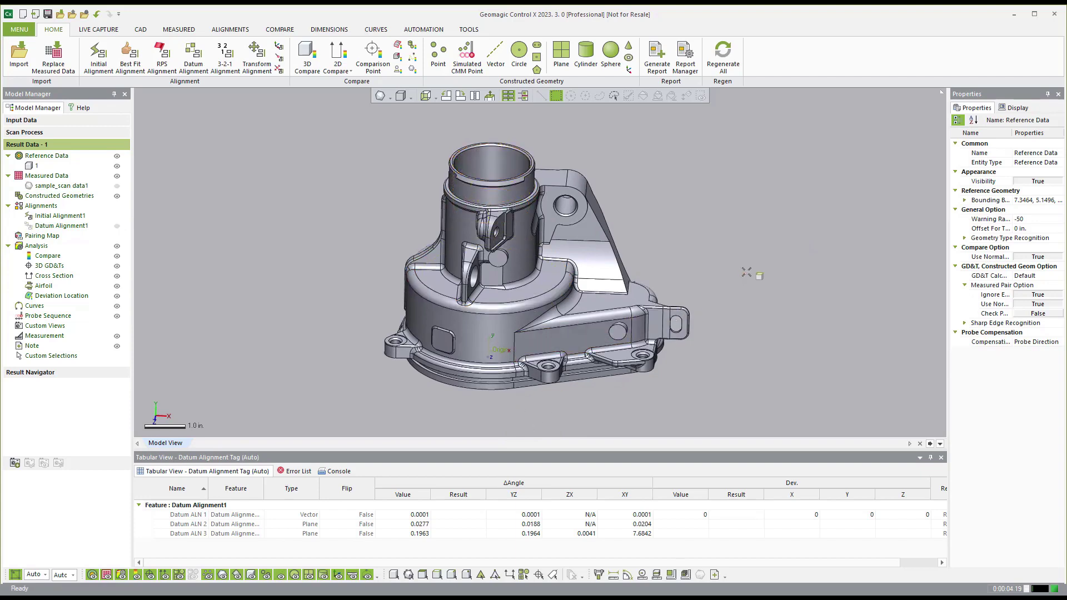
pyautogui.moveTo(746, 272); pyautogui.dragTo(739, 277, button='right')
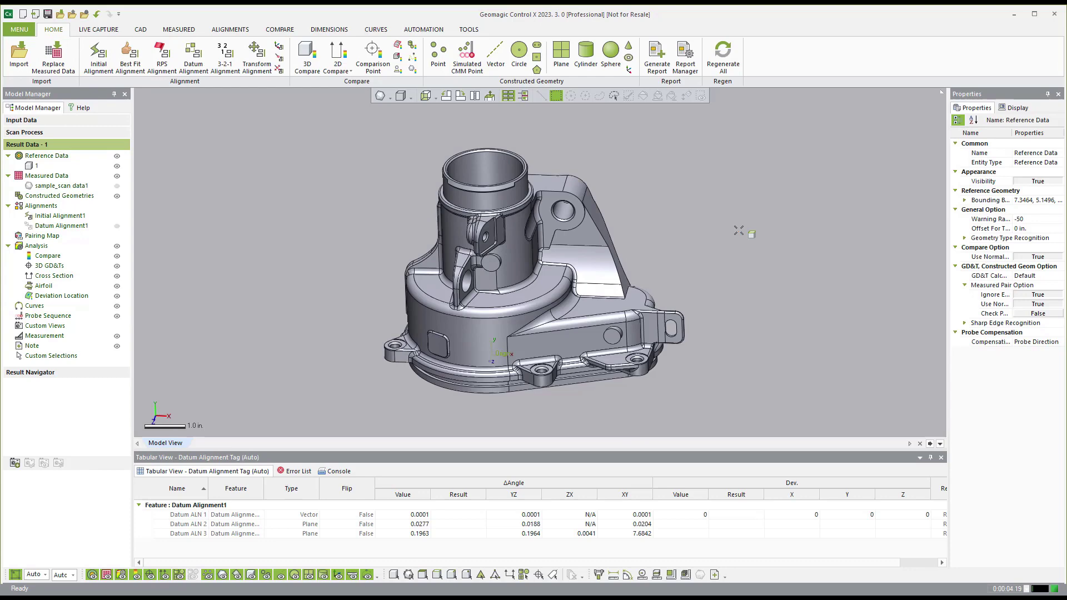
pyautogui.press('Left')
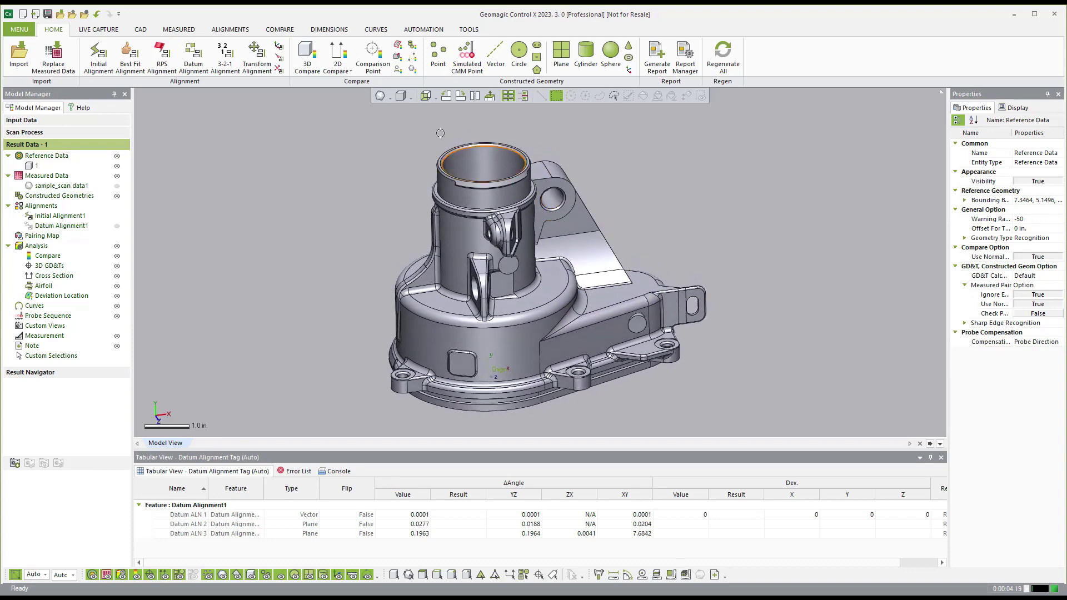
# Compute a 3D Compare of the whole part by shape and set the color bar's maximum range to 0.04 in.
pyautogui.click(311, 52)
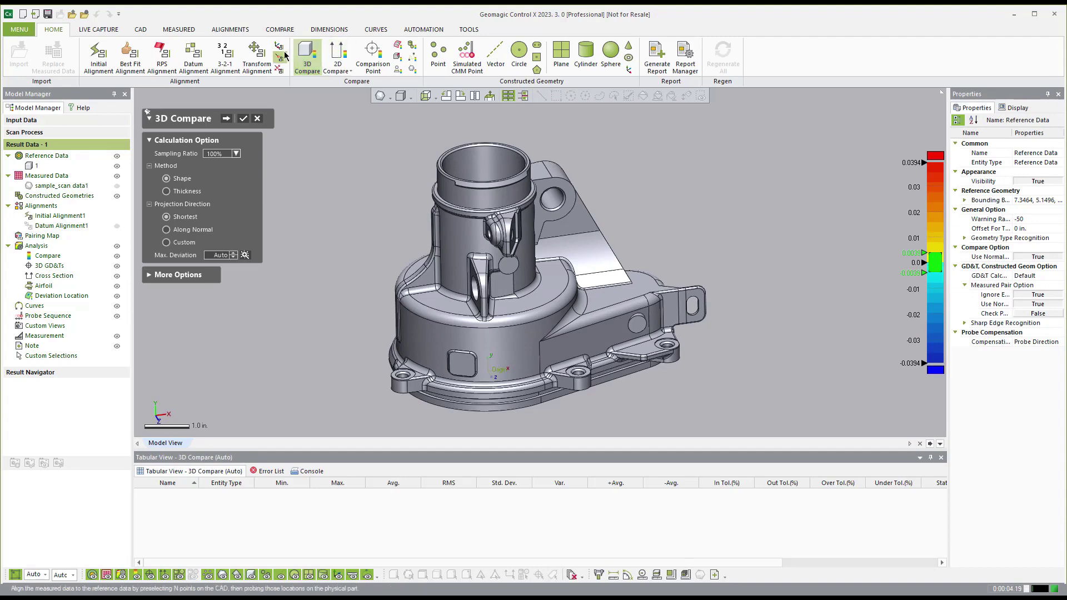
pyautogui.click(227, 120)
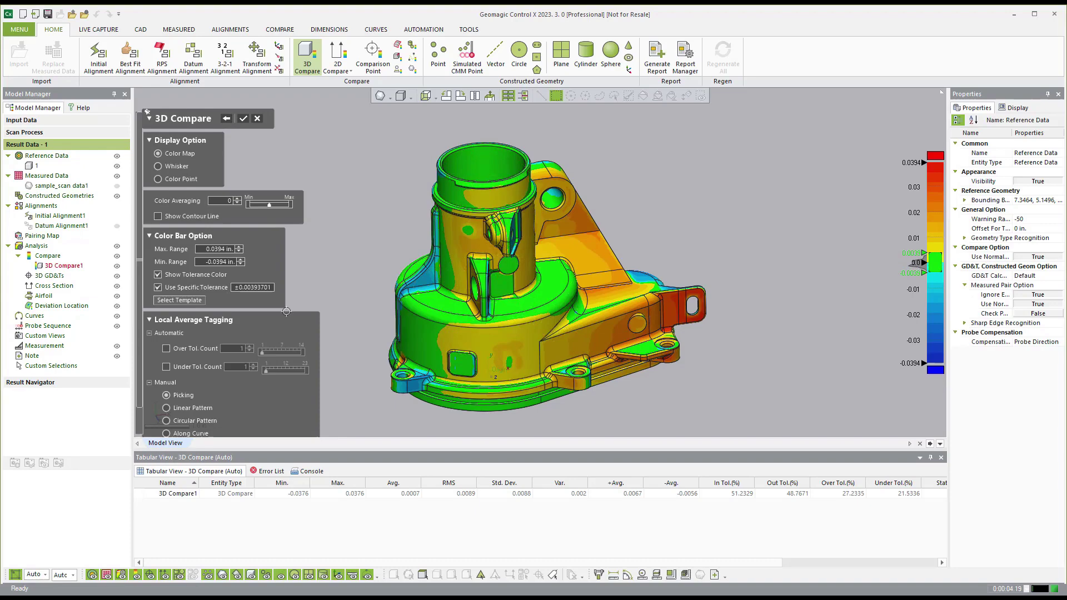
pyautogui.moveTo(784, 188); pyautogui.dragTo(229, 274, button='right')
pyautogui.doubleClick(221, 250)
pyautogui.write('.')
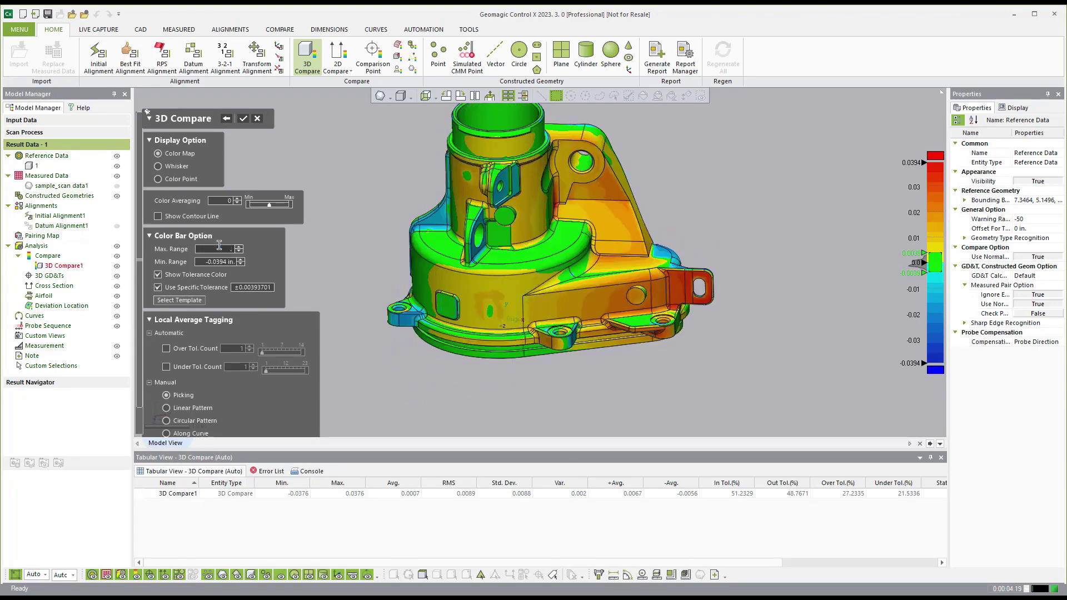
pyautogui.write('.04')
pyautogui.press('Return')
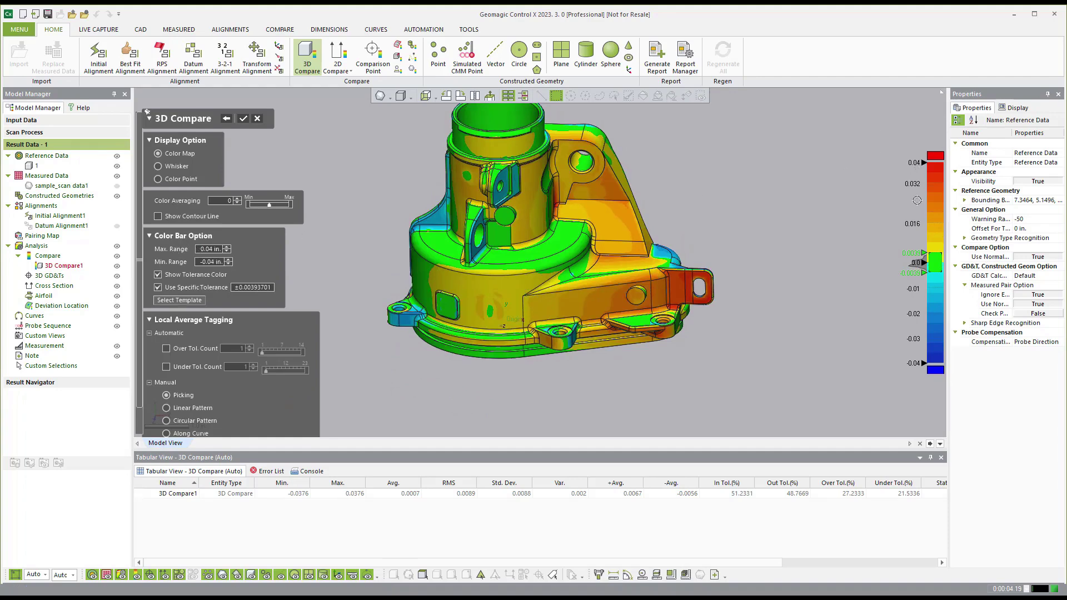
# Set the specific tolerance to ±0.005 and accept the 3D Compare color map.
pyautogui.click(250, 288)
pyautogui.write('.005')
pyautogui.press('Return')
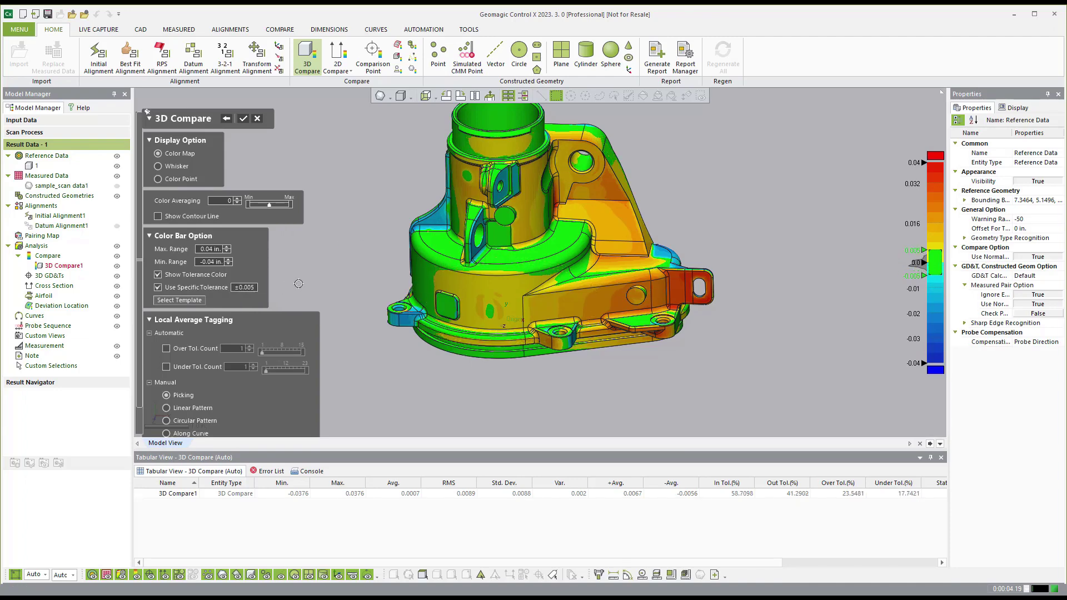
pyautogui.moveTo(816, 224)
pyautogui.mouseDown(button='right')
pyautogui.moveTo(797, 233)
pyautogui.moveTo(544, 139)
pyautogui.mouseUp(button='right')
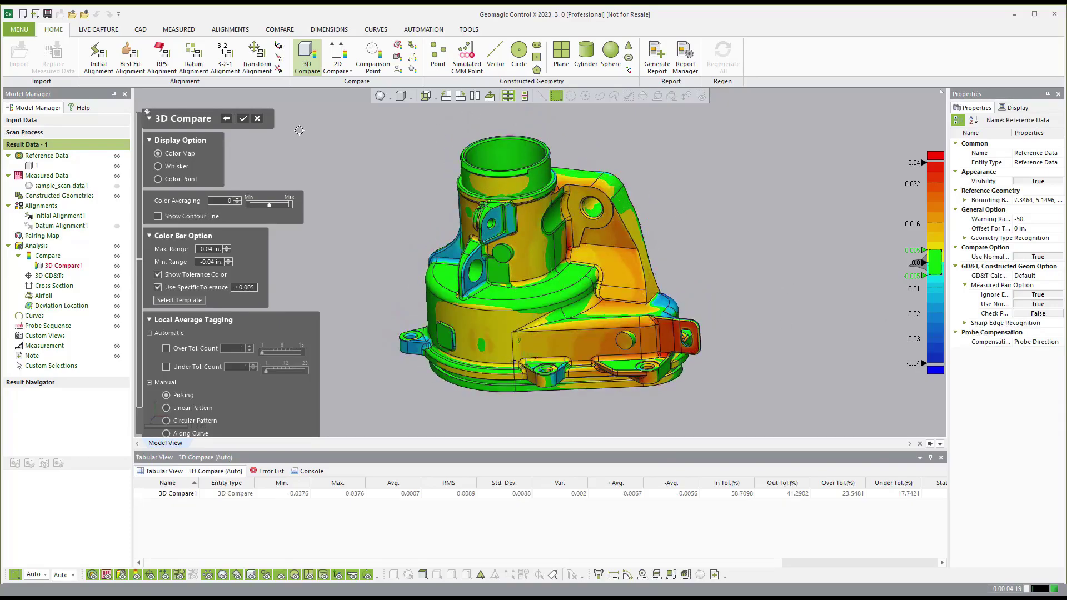
pyautogui.click(243, 120)
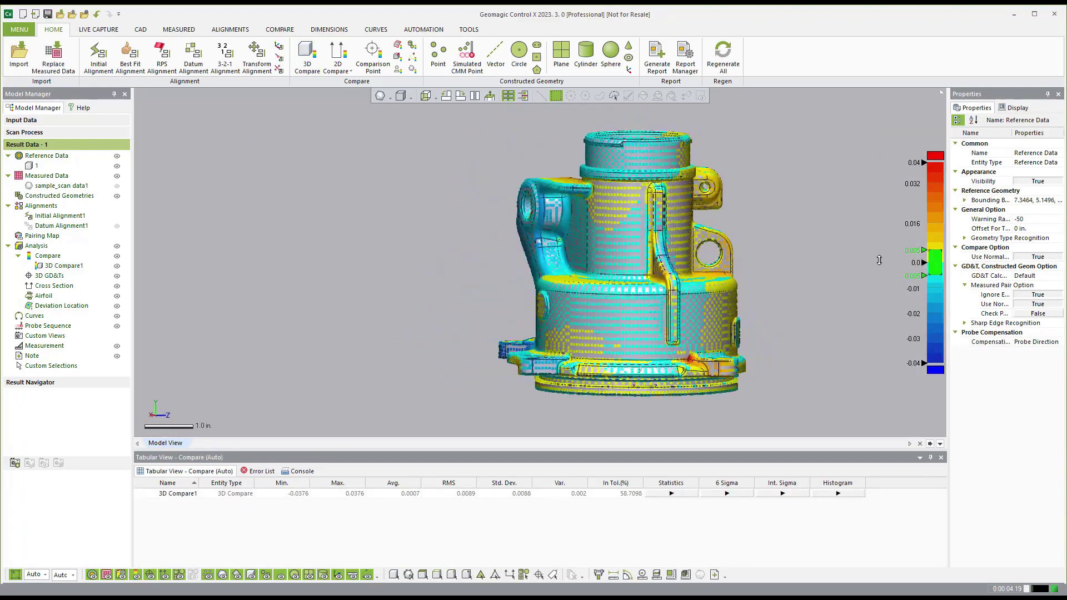
pyautogui.moveTo(879, 260); pyautogui.dragTo(852, 205, button='right')
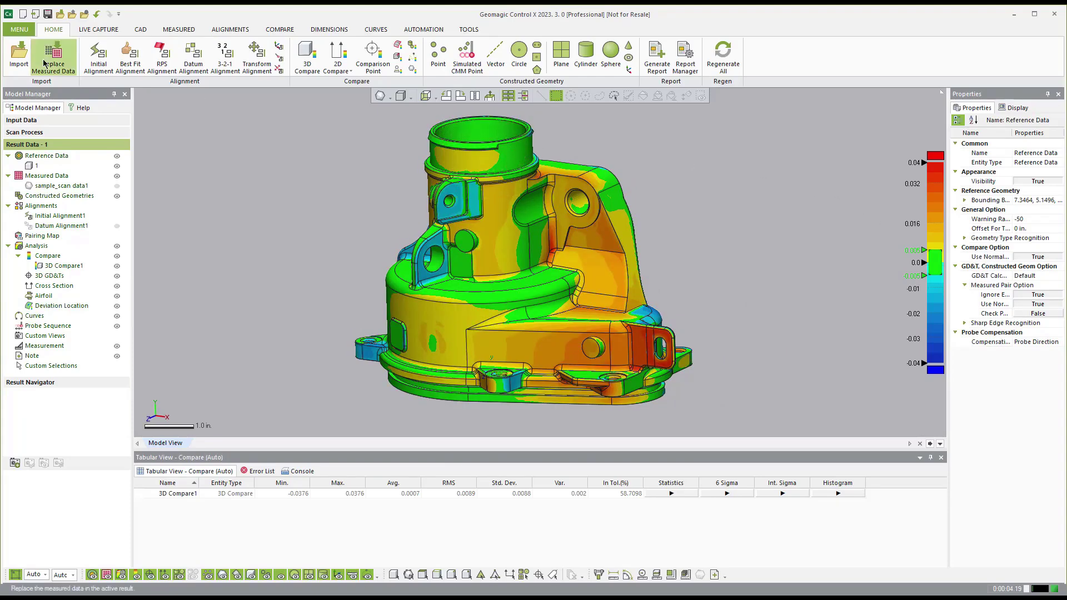
# Change the default measure unit for length to mm in the preferences and apply the change.
pyautogui.click(20, 29)
pyautogui.moveTo(27, 43)
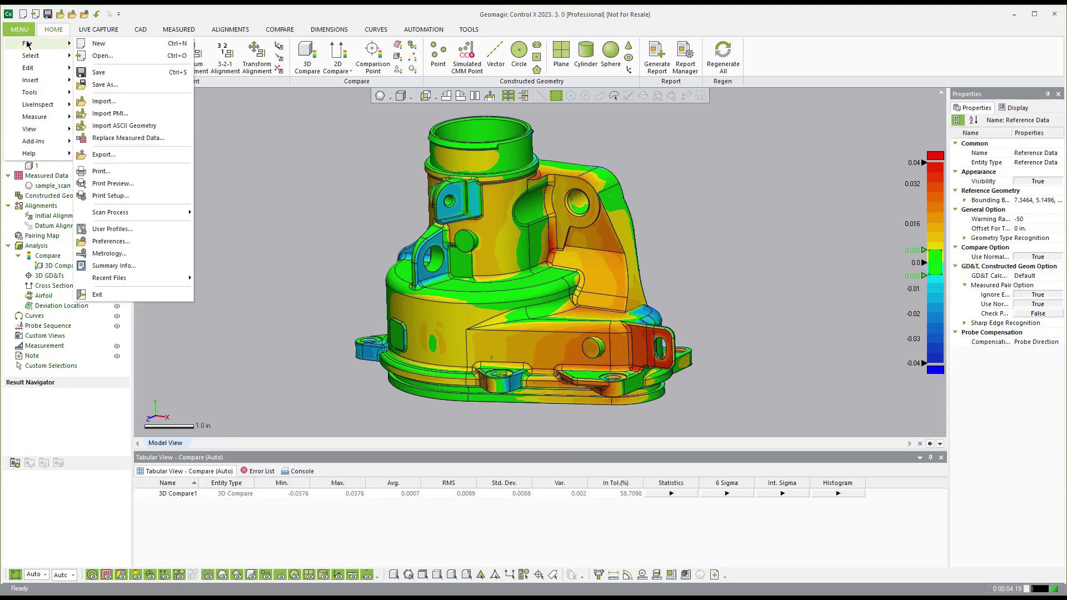
pyautogui.click(139, 243)
pyautogui.scroll(-1, 646, 346)
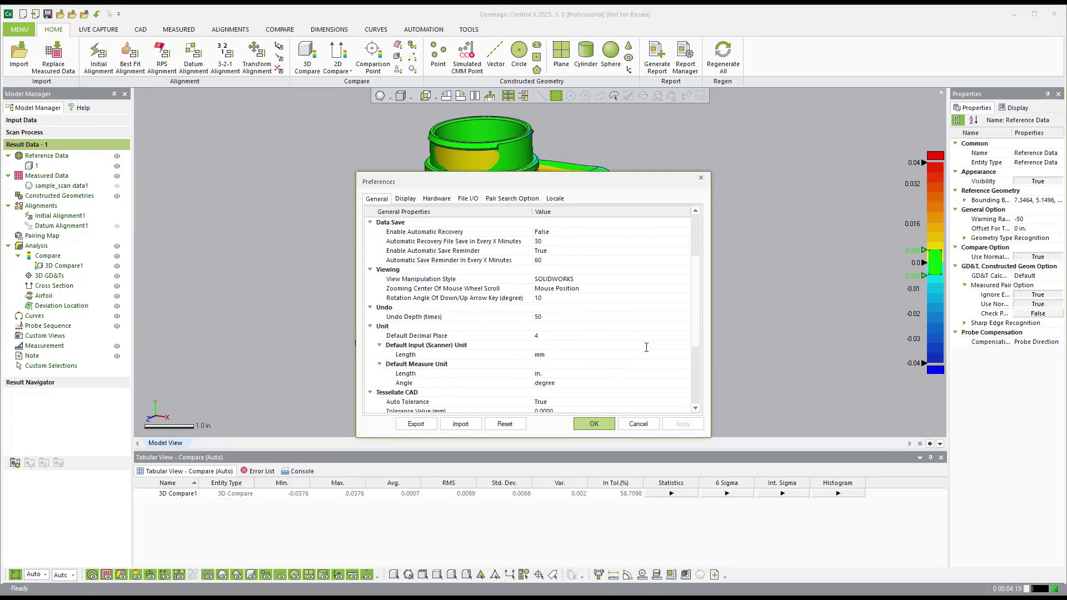
pyautogui.click(591, 375)
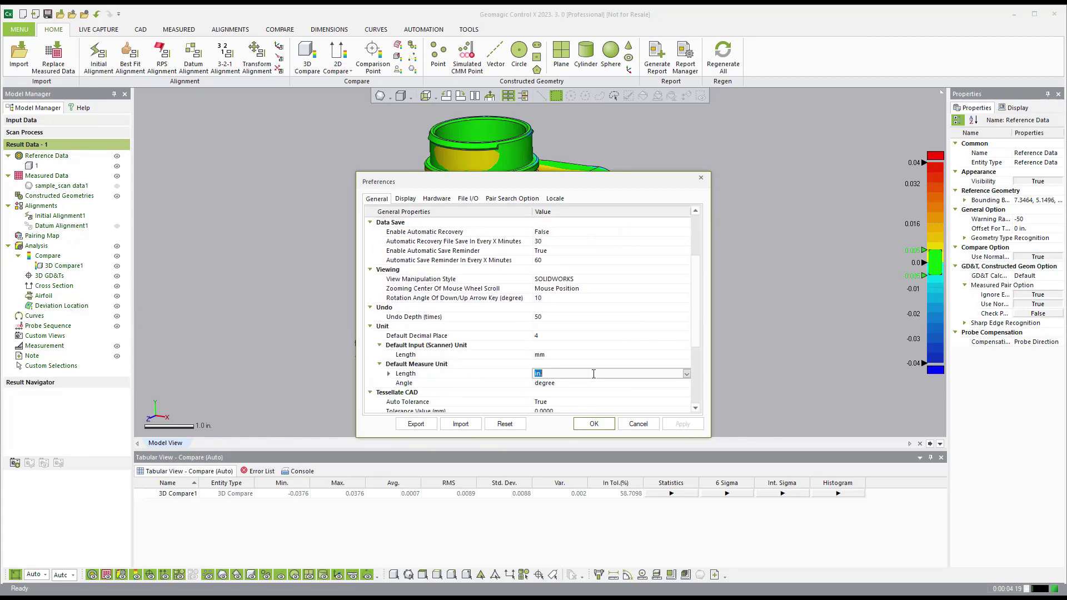
pyautogui.click(685, 374)
pyautogui.click(644, 383)
pyautogui.click(688, 424)
pyautogui.click(594, 424)
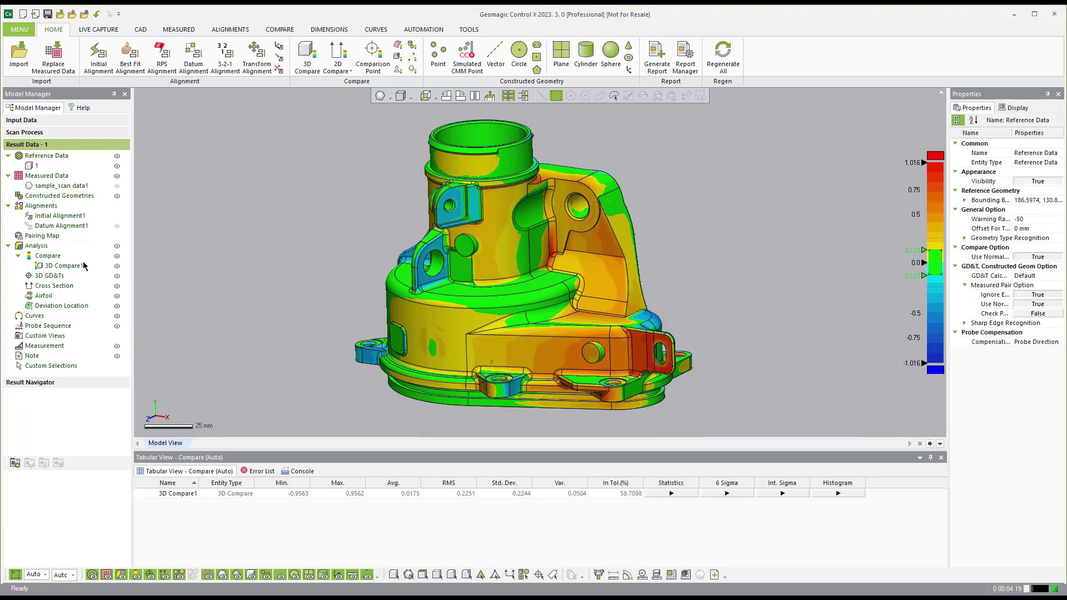
pyautogui.doubleClick(60, 267)
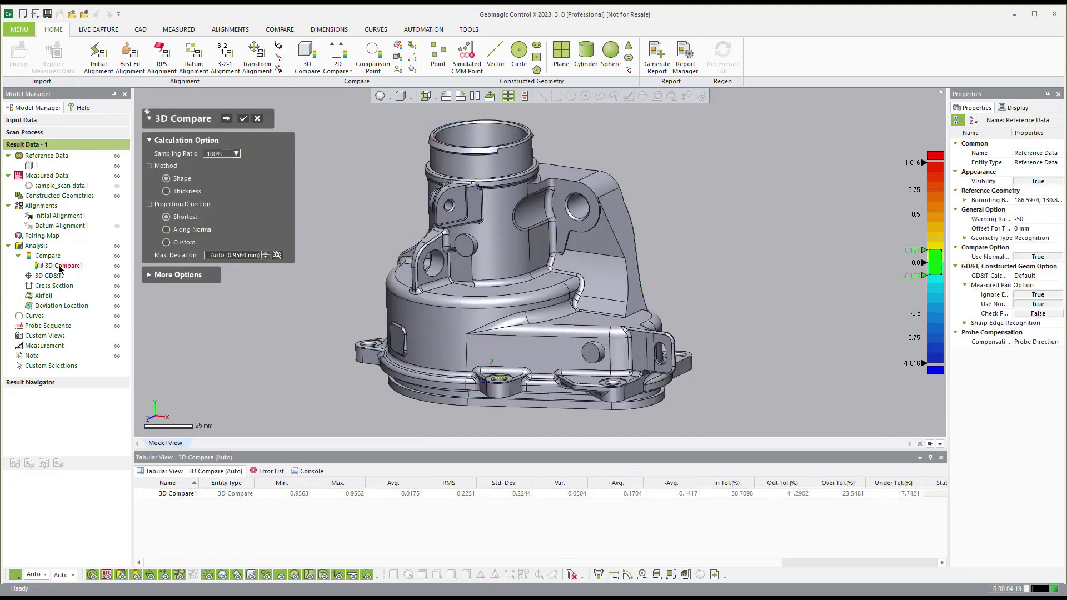
pyautogui.click(257, 118)
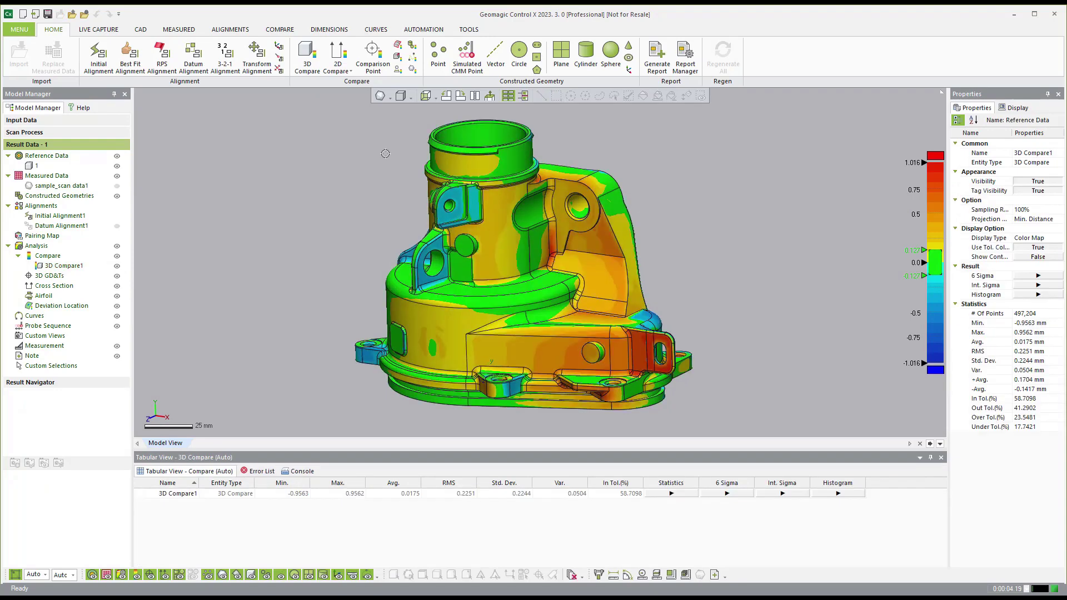
pyautogui.rightClick(55, 267)
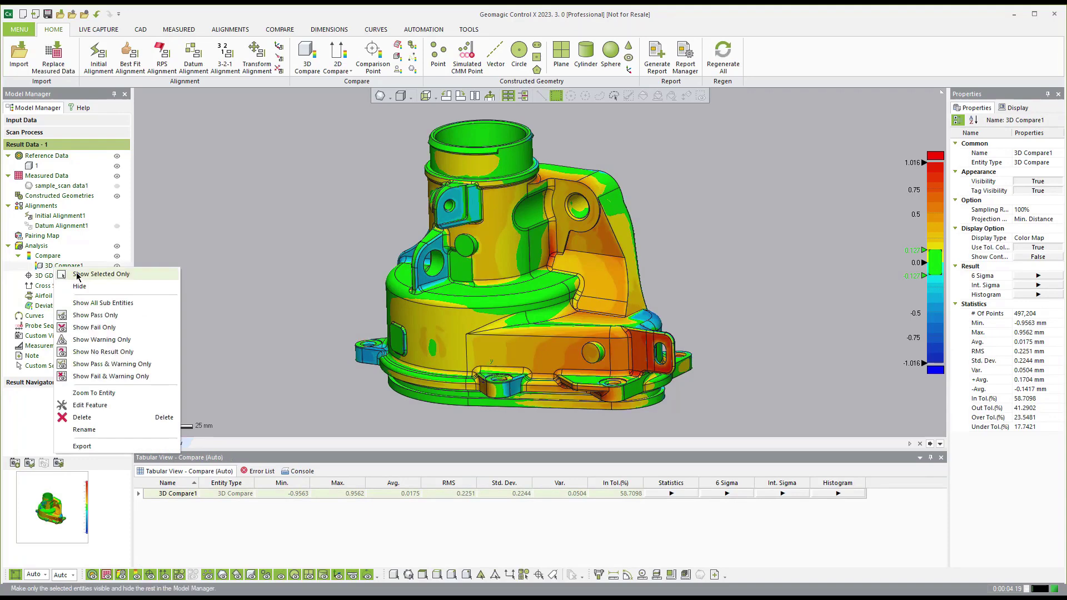
pyautogui.click(312, 232)
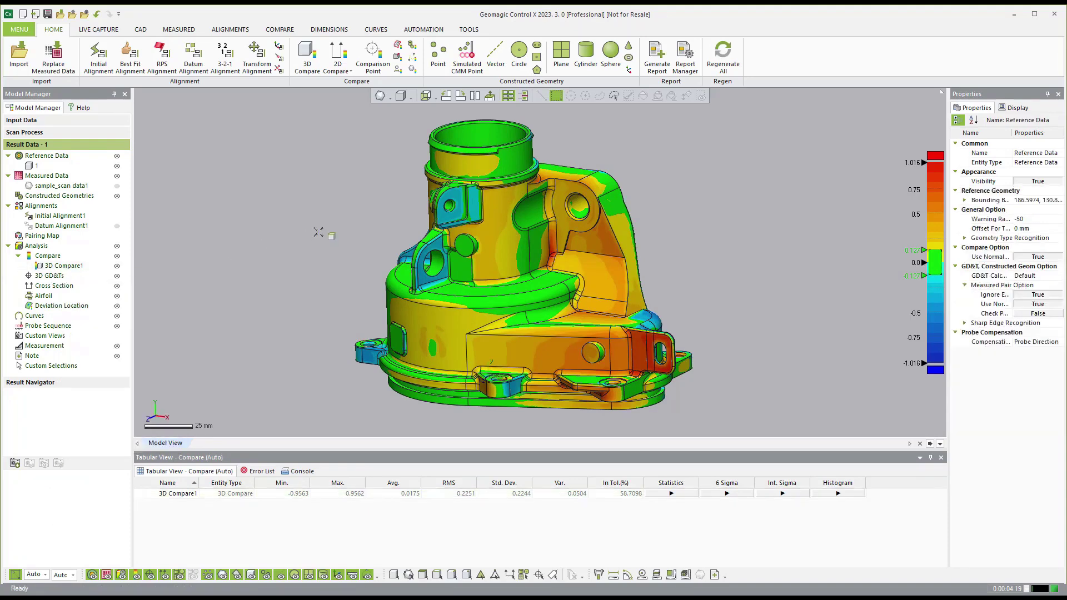
# Edit the existing 3D Compare and set its color bar's maximum range to 1 mm.
pyautogui.doubleClick(76, 269)
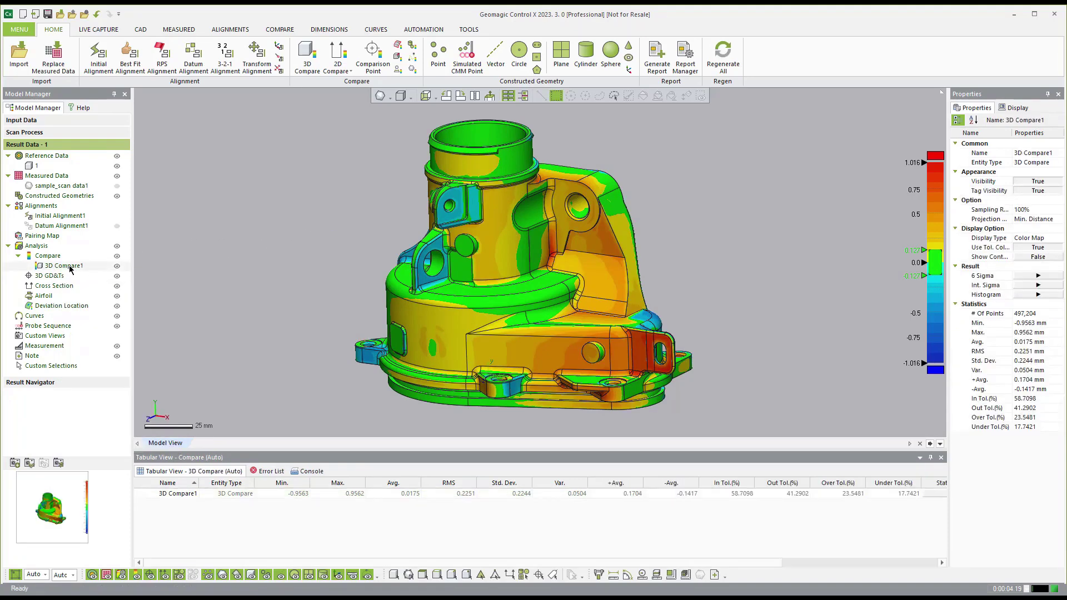
pyautogui.click(227, 118)
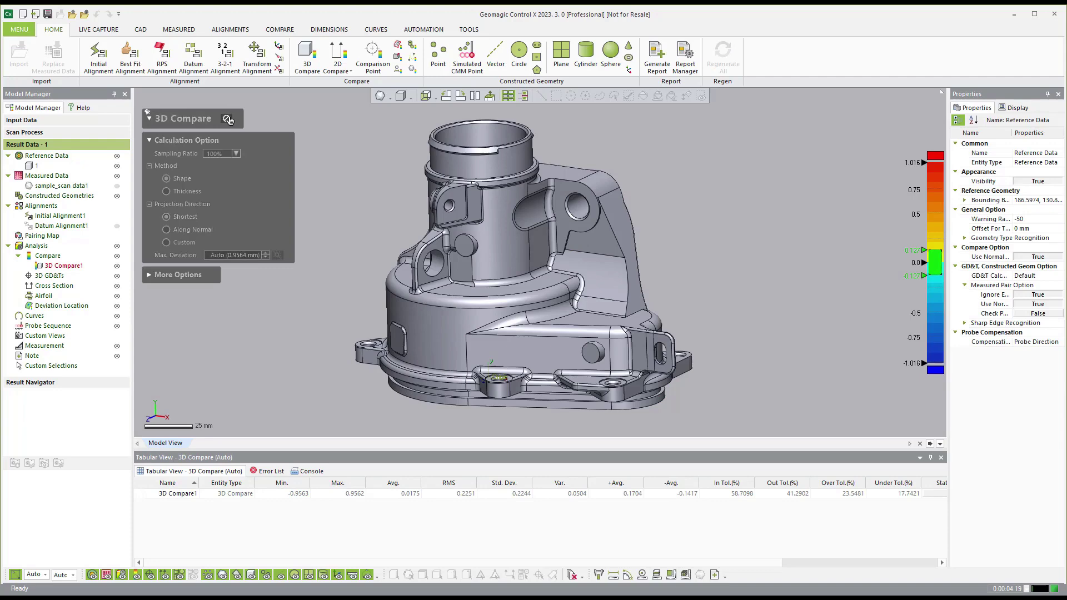
pyautogui.doubleClick(220, 249)
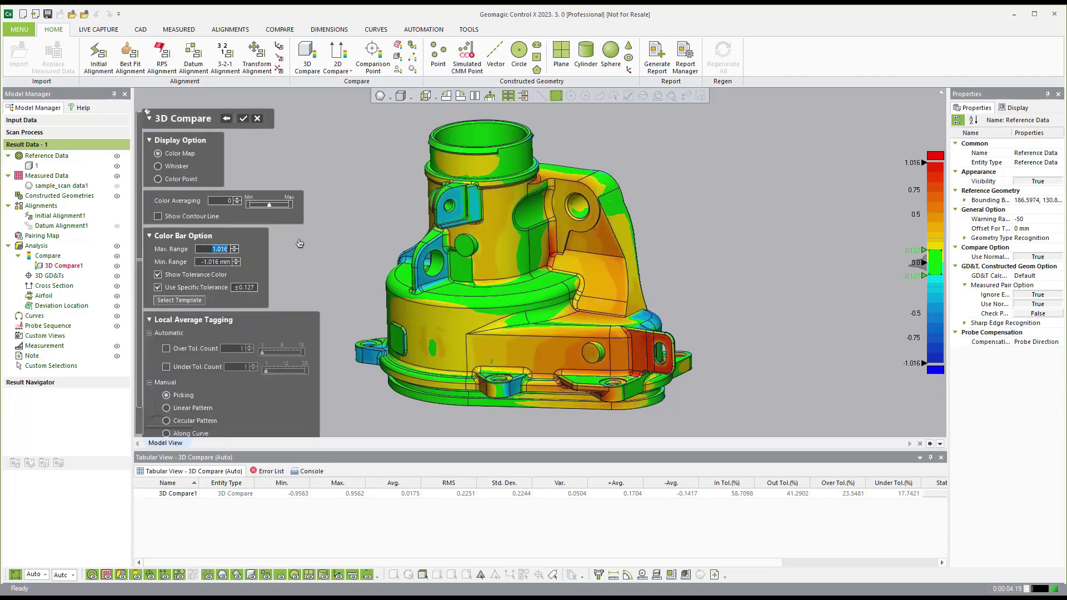
pyautogui.write('1')
pyautogui.press('Return')
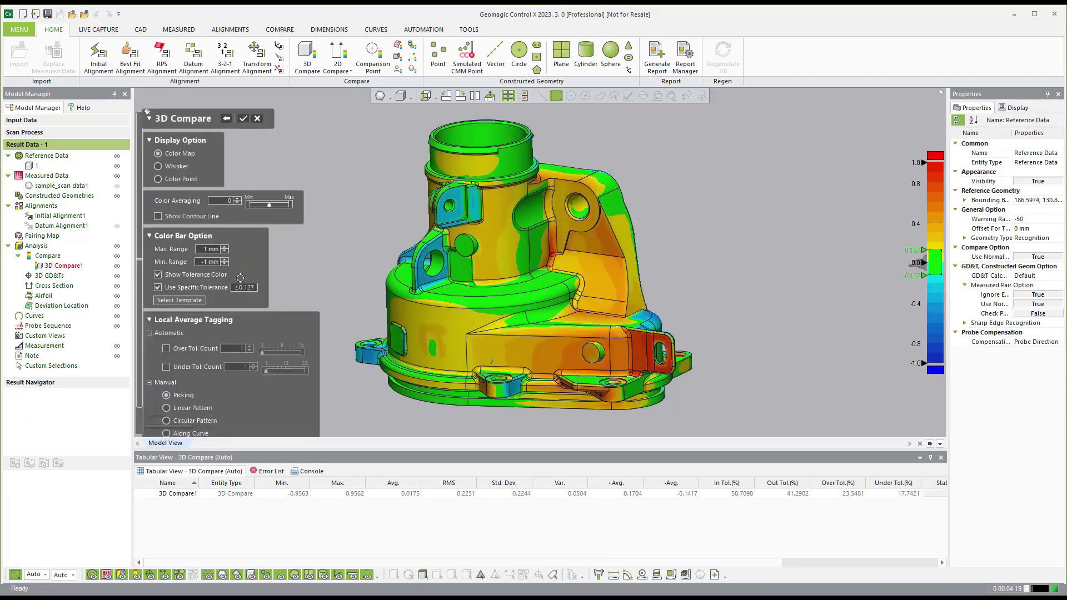
# Set the 3D Compare's specific tolerance to ±0.1, accept the color map and clear the selection.
pyautogui.doubleClick(245, 288)
pyautogui.press('BackSpace')
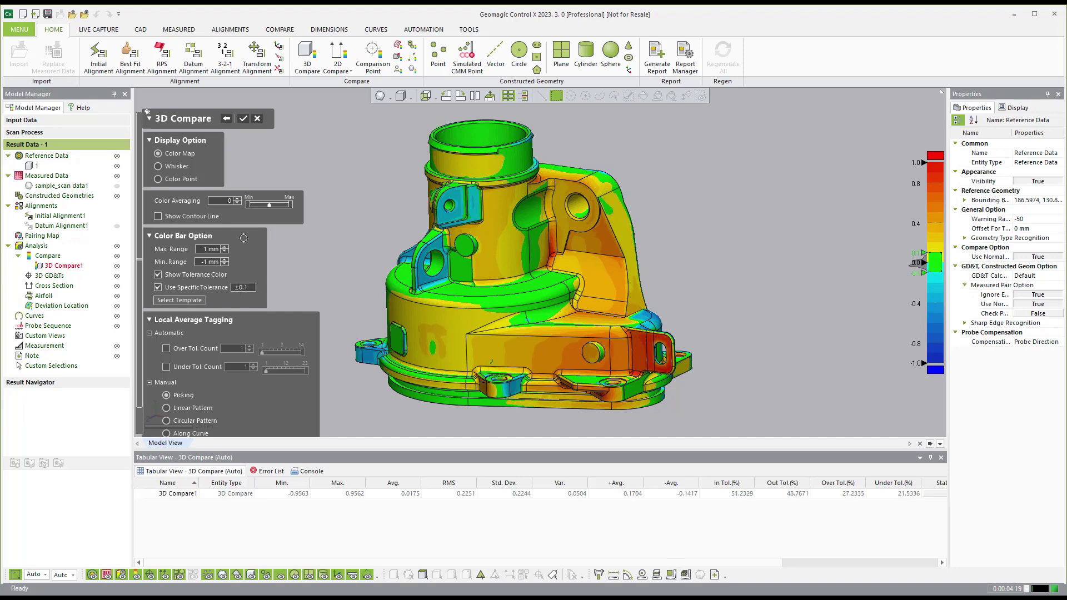
pyautogui.click(243, 118)
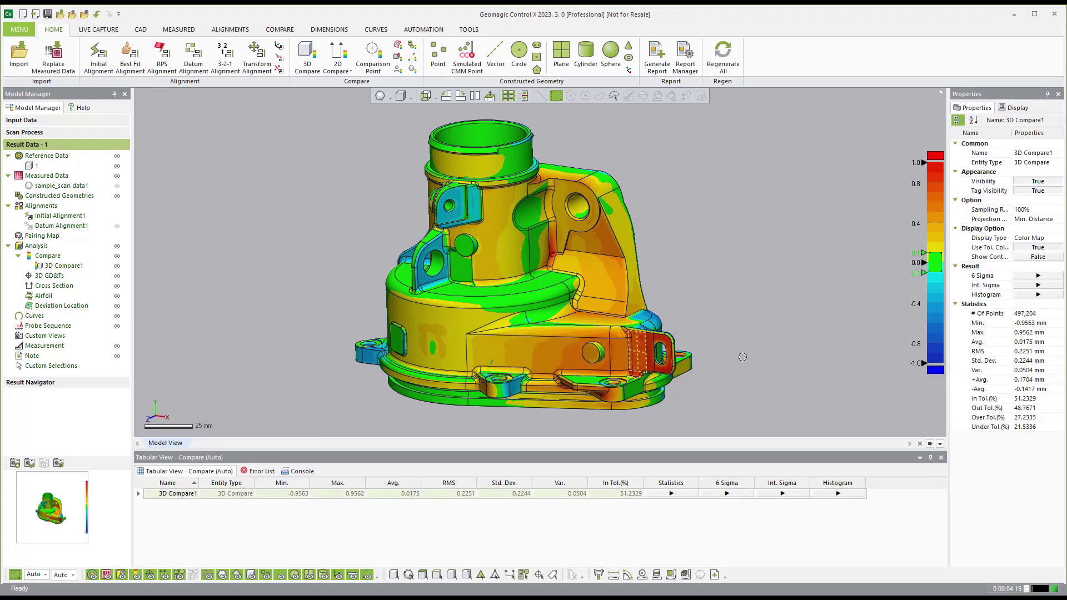
pyautogui.click(770, 309)
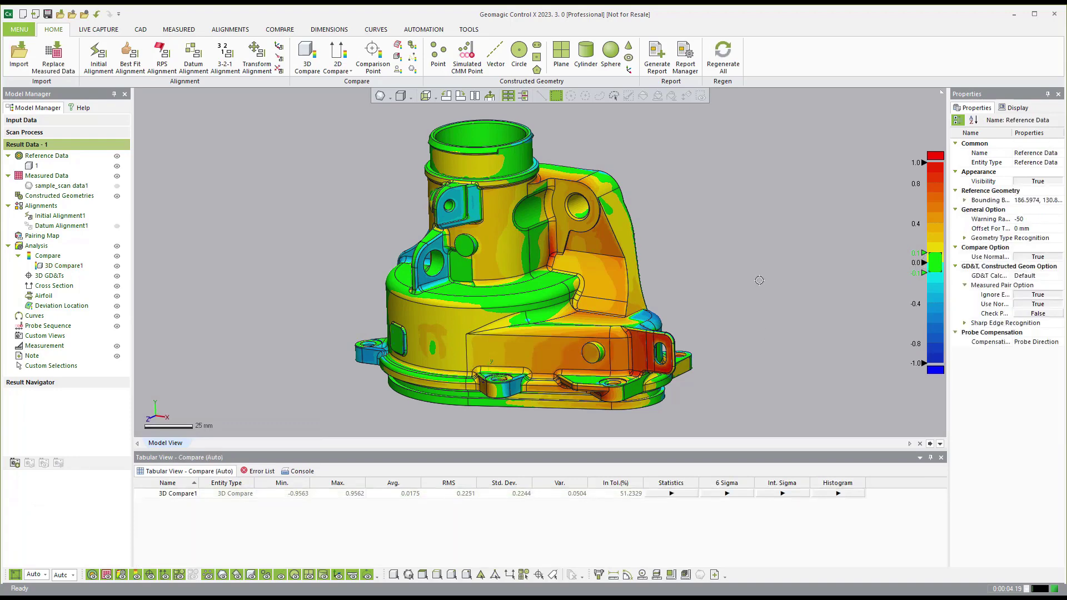
# Start picking comparison points and place two on the tall rear bracket, below its hole and on the sloped face.
pyautogui.scroll(-1, 759, 280)
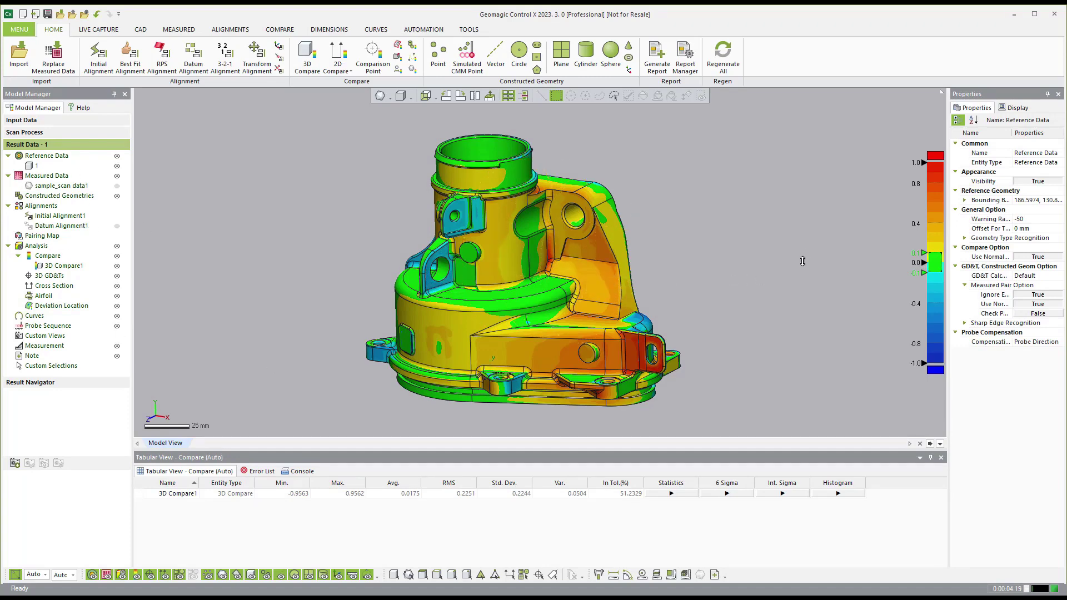
pyautogui.moveTo(803, 261); pyautogui.dragTo(802, 265, button='right')
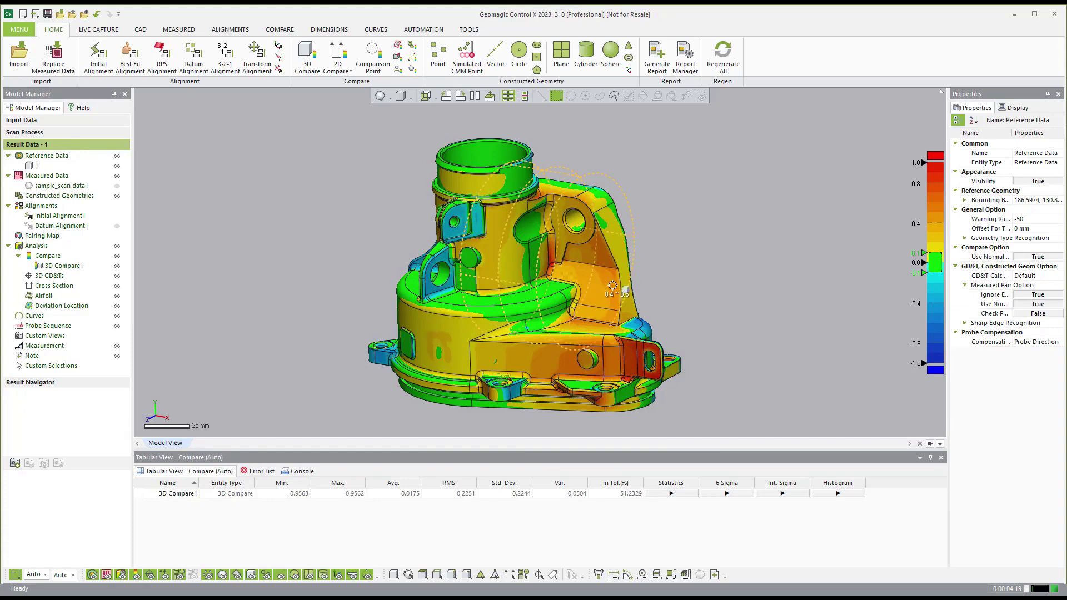
pyautogui.moveTo(611, 285); pyautogui.dragTo(612, 286, button='right')
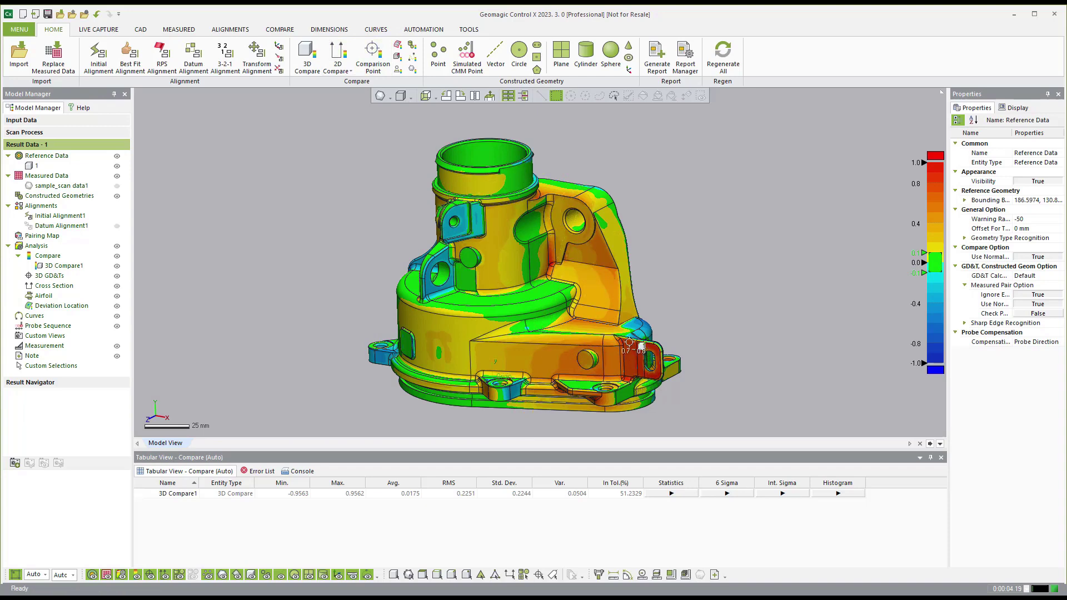
pyautogui.click(373, 52)
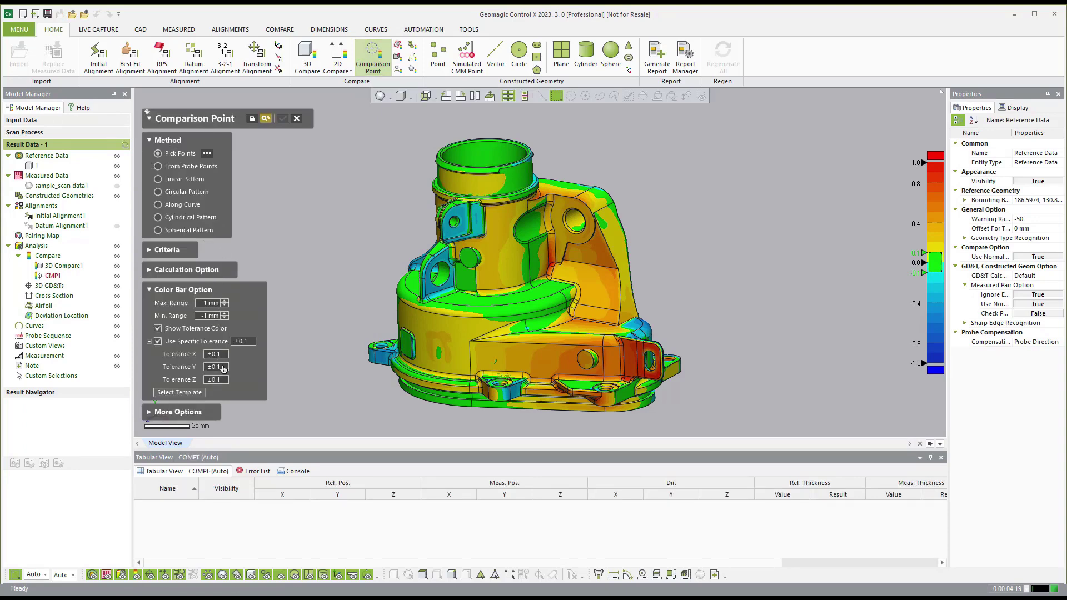
pyautogui.click(594, 252)
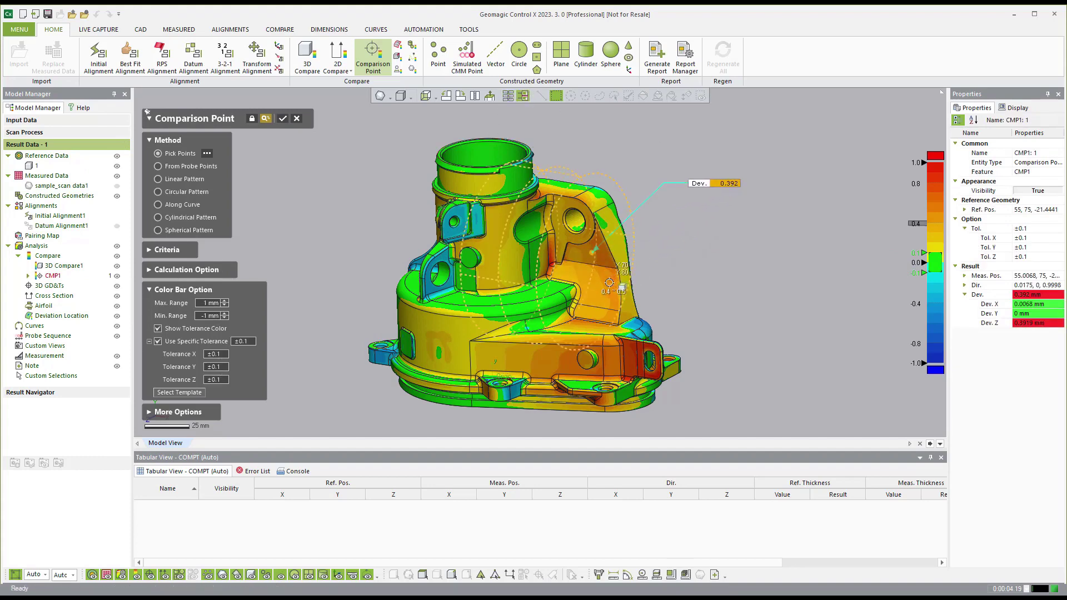
pyautogui.click(606, 284)
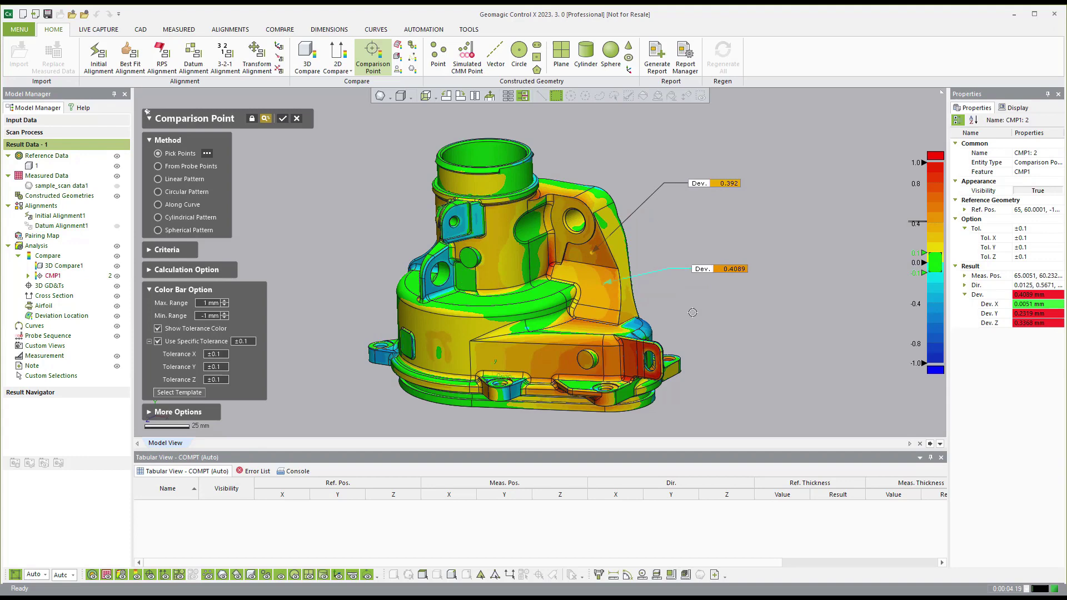
# Add comparison points on the red slotted side tab and the lower body's flat wall, placing both deviation tags beside the part.
pyautogui.click(666, 361)
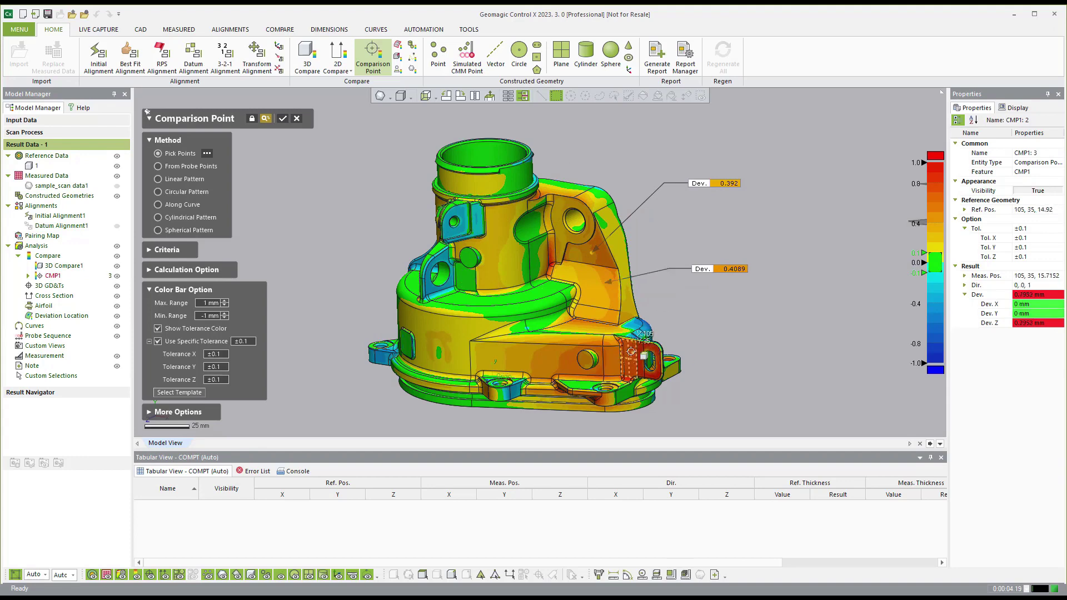
pyautogui.moveTo(667, 361); pyautogui.dragTo(769, 331)
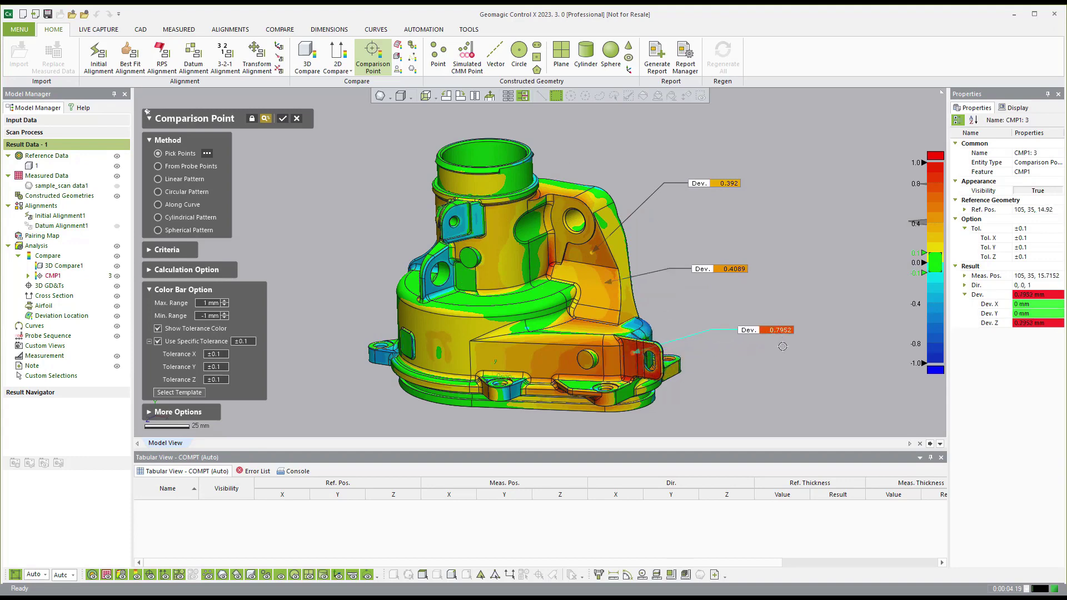
pyautogui.click(553, 359)
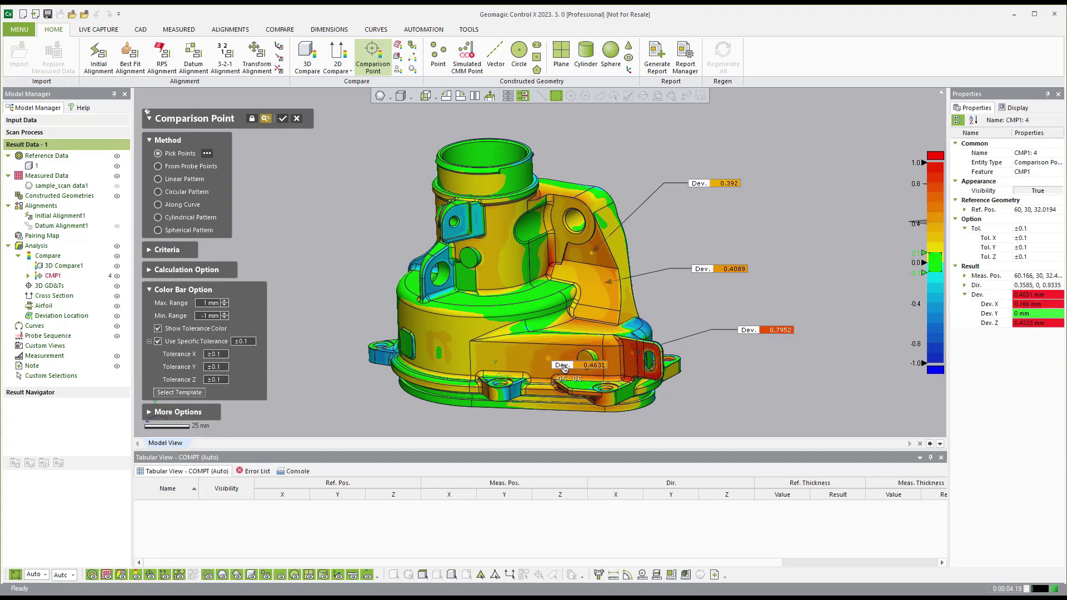
pyautogui.moveTo(733, 391); pyautogui.dragTo(733, 389)
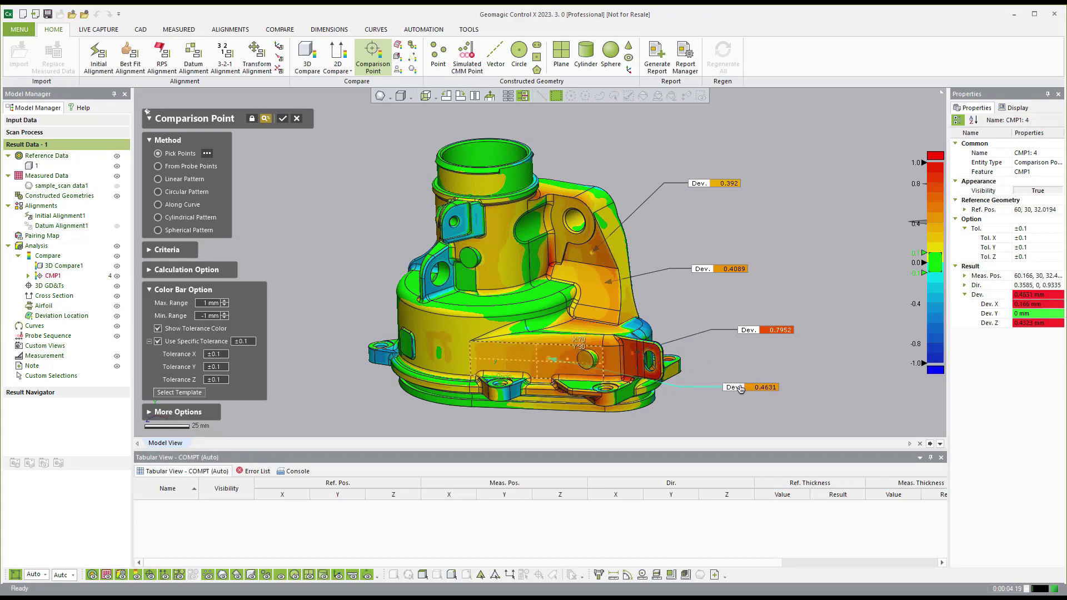
# Add comparison points on the lower cylindrical body and upper neck with tags beside the part, and accept the set.
pyautogui.click(452, 329)
pyautogui.moveTo(453, 329); pyautogui.dragTo(313, 257)
pyautogui.scroll(-2, 591, 240)
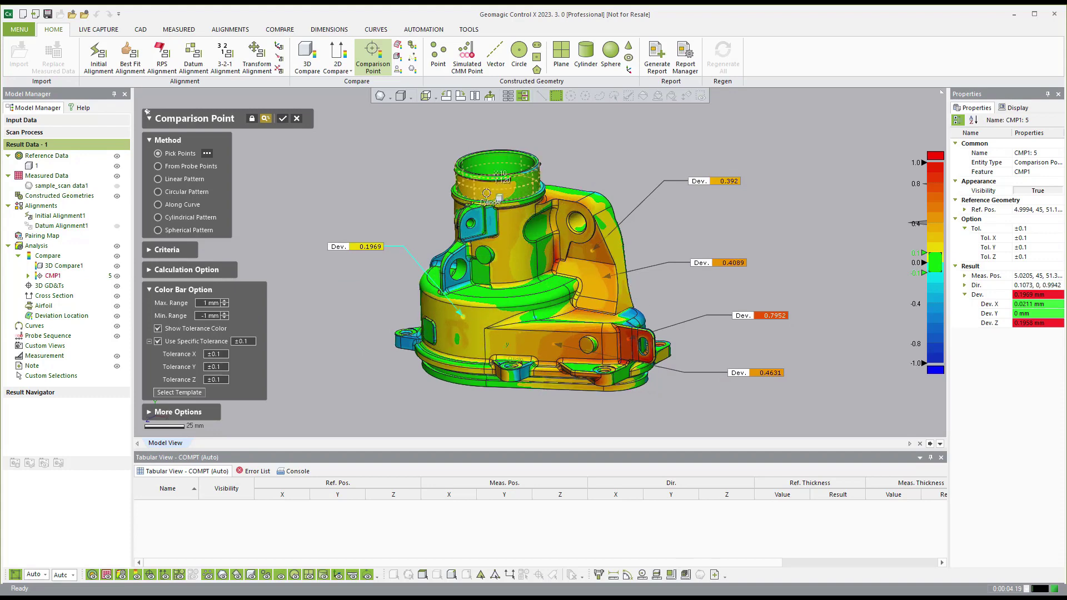
pyautogui.moveTo(480, 190); pyautogui.dragTo(374, 191)
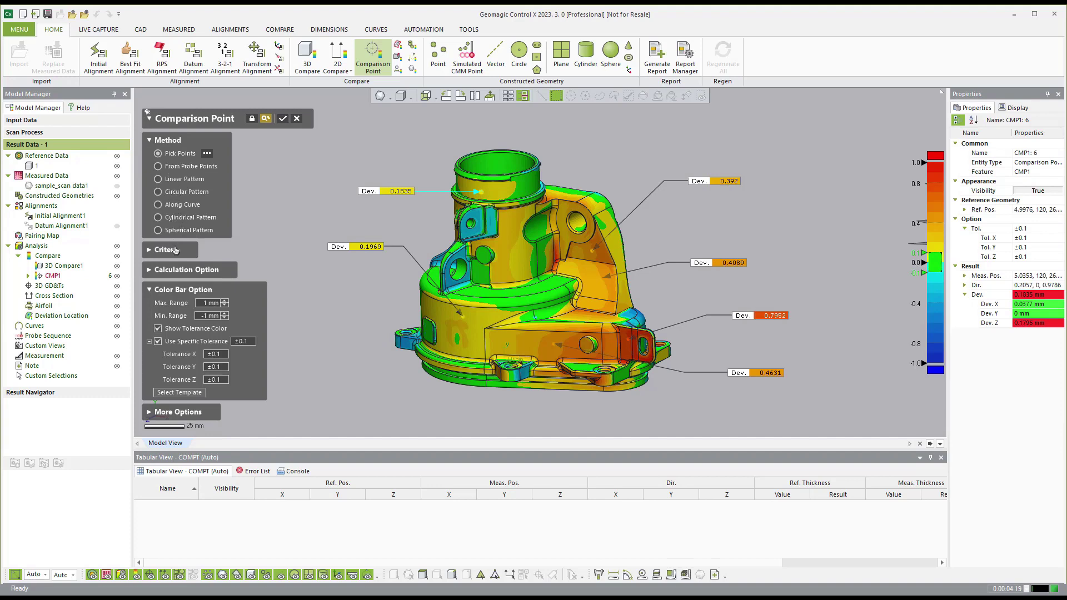
pyautogui.click(282, 119)
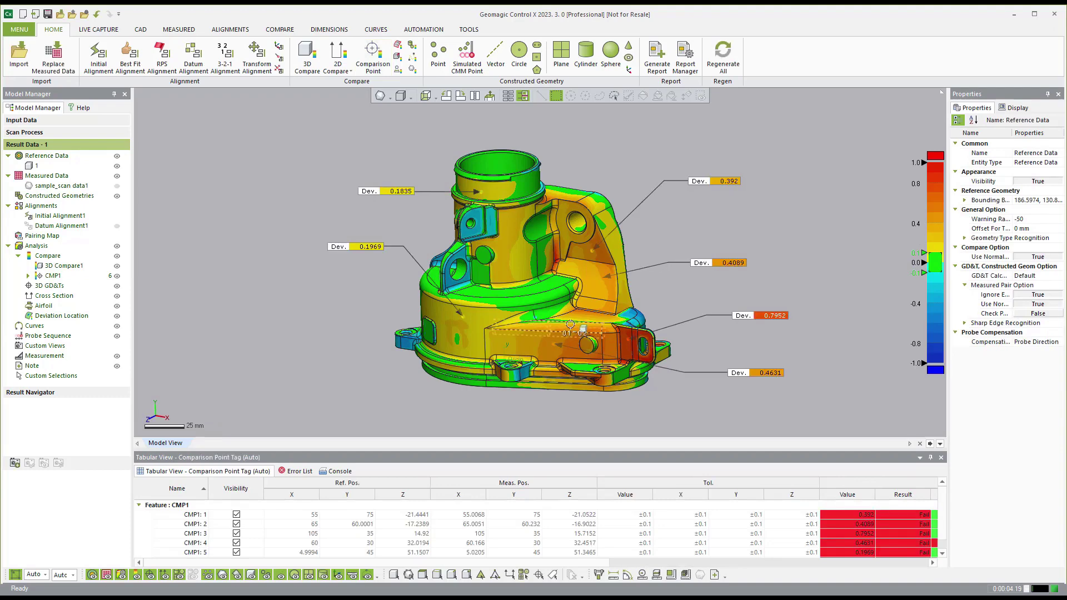
# Orient the part and update CMP1's stored result view with the current color map and deviation tags.
pyautogui.moveTo(570, 324)
pyautogui.mouseDown(button='right')
pyautogui.moveTo(578, 355)
pyautogui.moveTo(522, 364)
pyautogui.moveTo(518, 345)
pyautogui.moveTo(536, 333)
pyautogui.mouseUp(button='right')
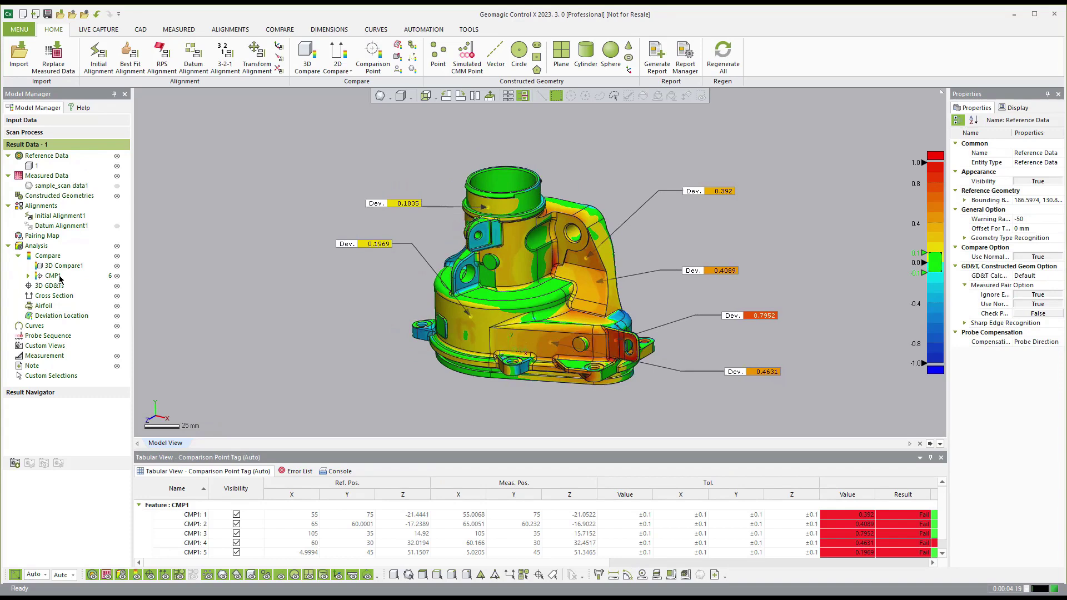
pyautogui.click(54, 275)
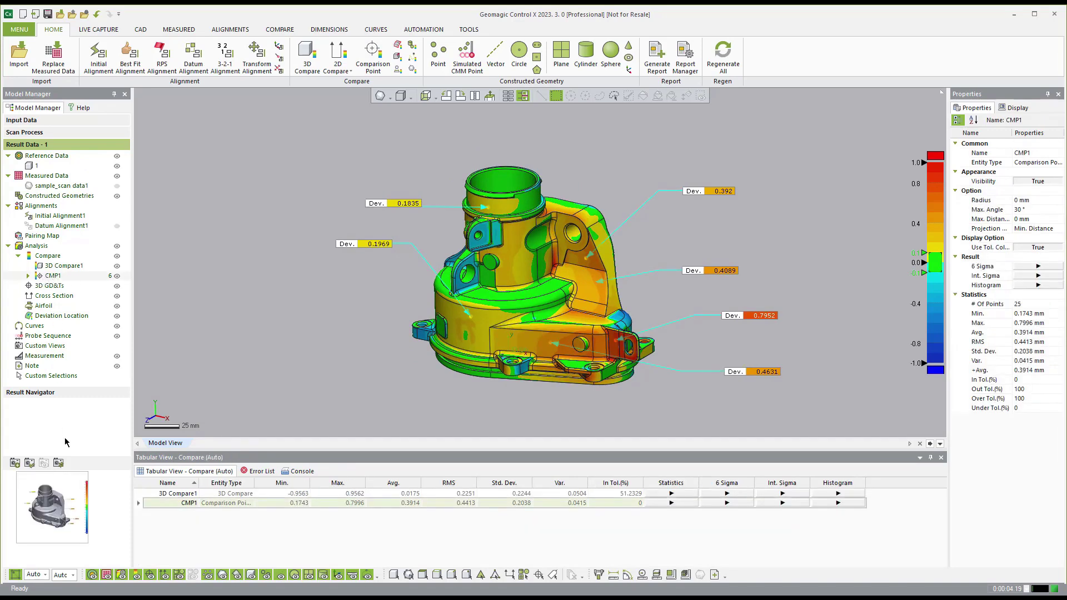
pyautogui.click(58, 463)
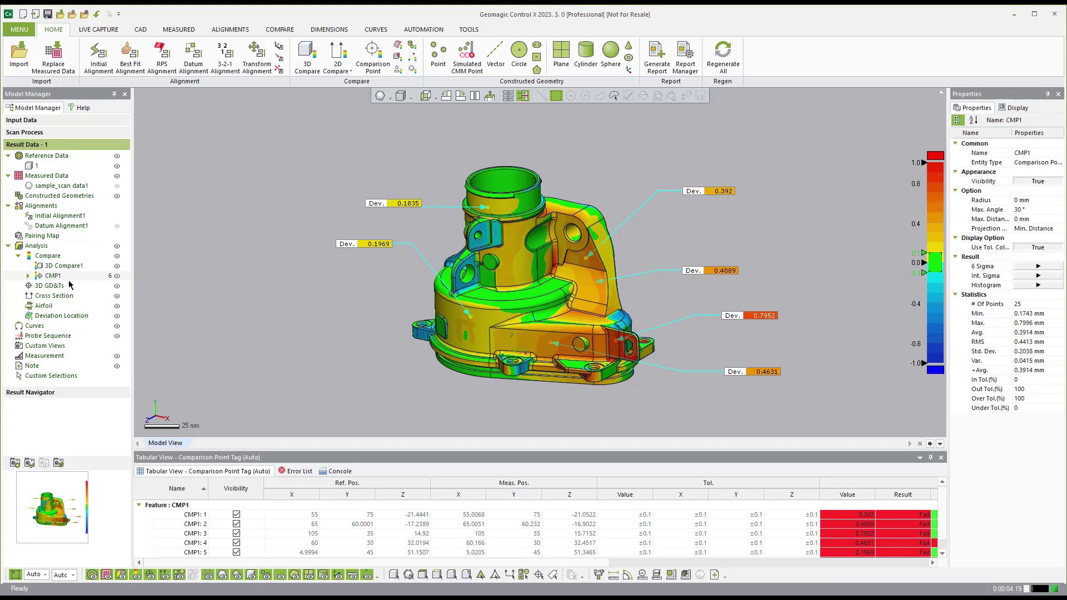
# Hide the CMP1 comparison points and update the 3D Compare's stored result view to the current orientation.
pyautogui.click(116, 276)
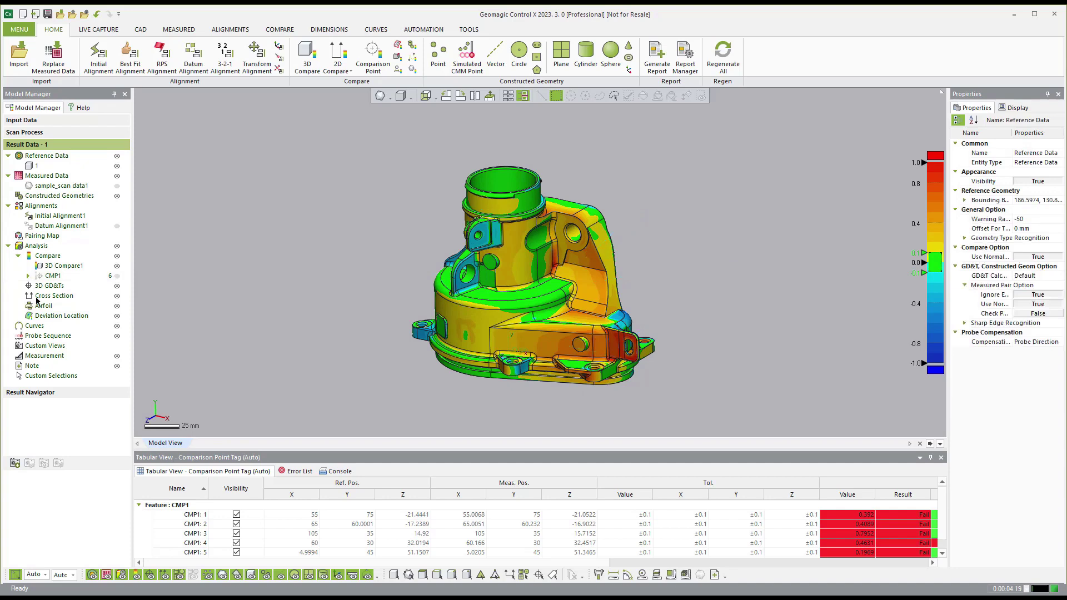
pyautogui.click(60, 266)
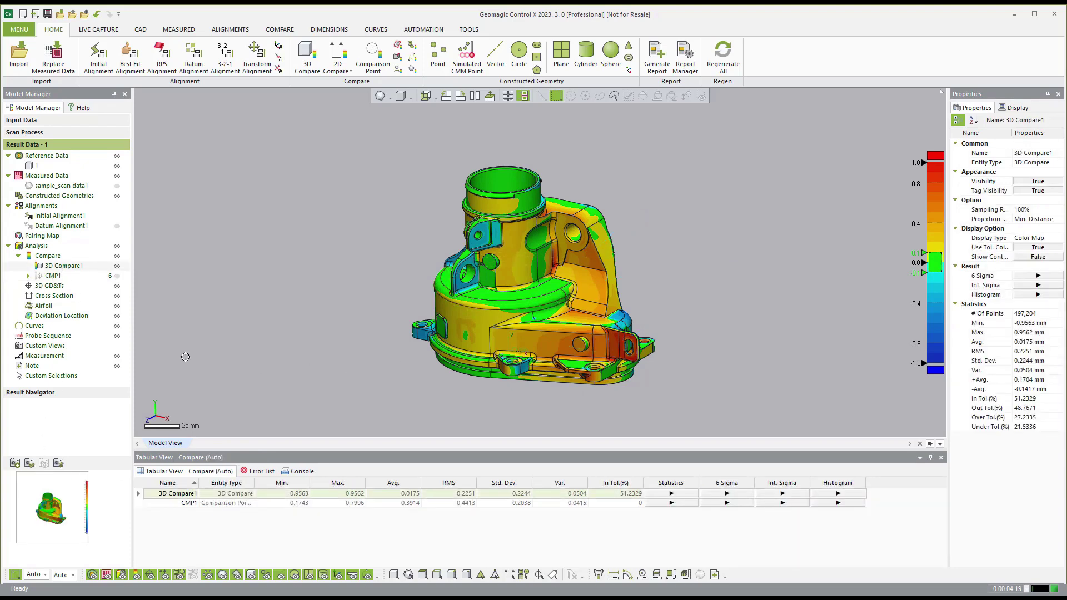
pyautogui.click(63, 464)
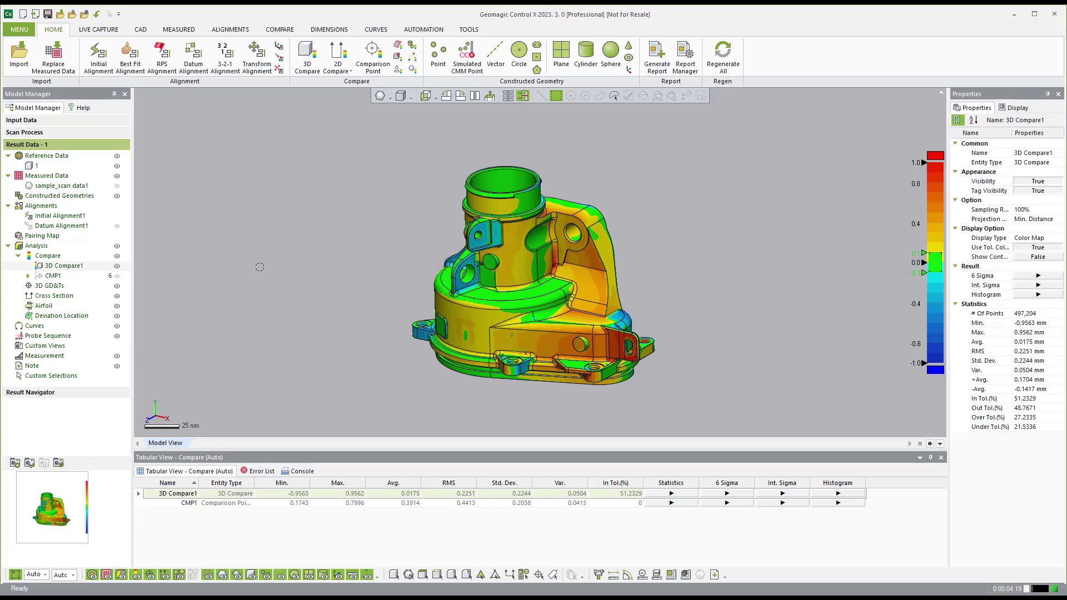
pyautogui.click(229, 267)
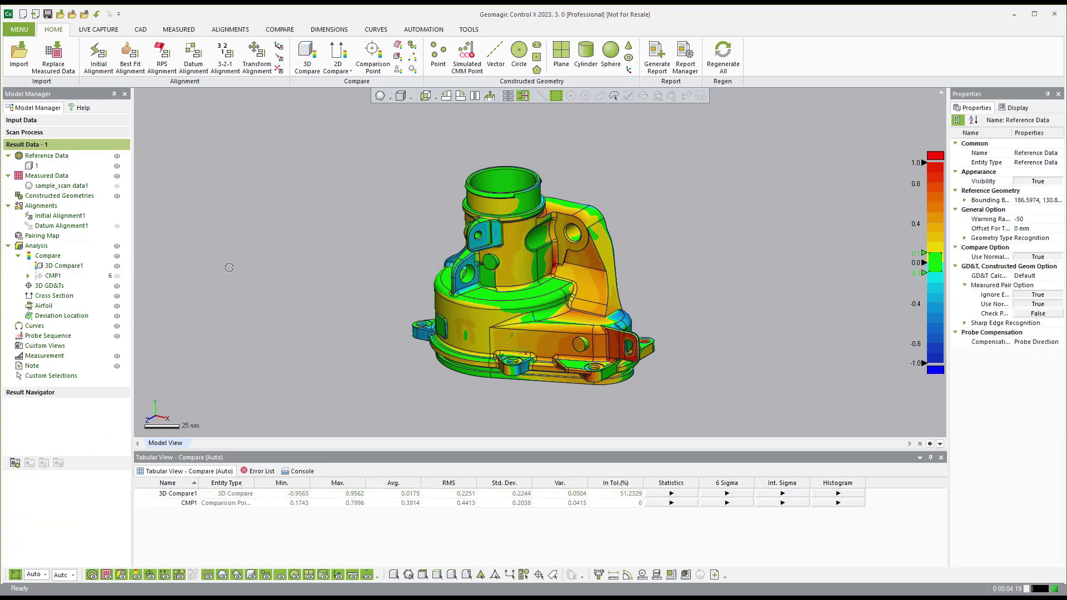
# Hide the 3D Compare1 color map, enlarge the plain part and update Datum Alignment1's stored result view.
pyautogui.click(59, 226)
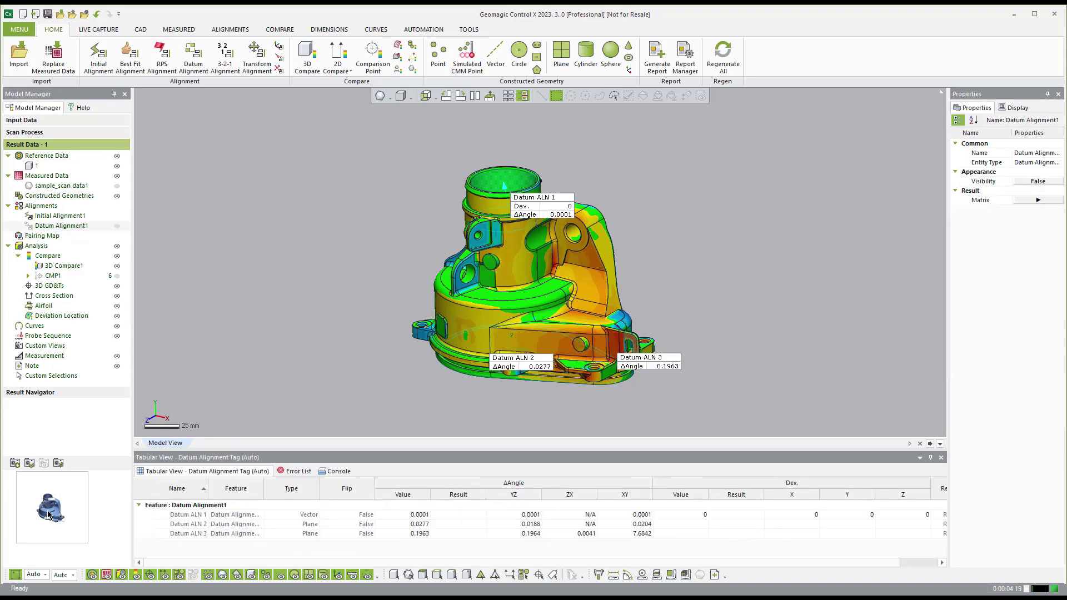
pyautogui.click(117, 266)
pyautogui.scroll(1, 462, 220)
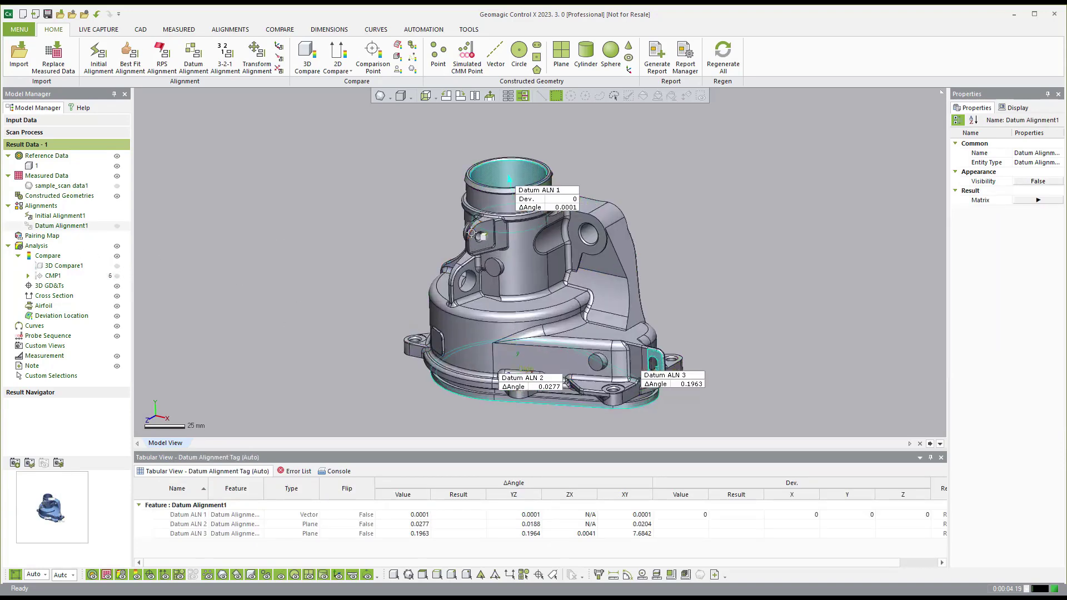
pyautogui.click(58, 463)
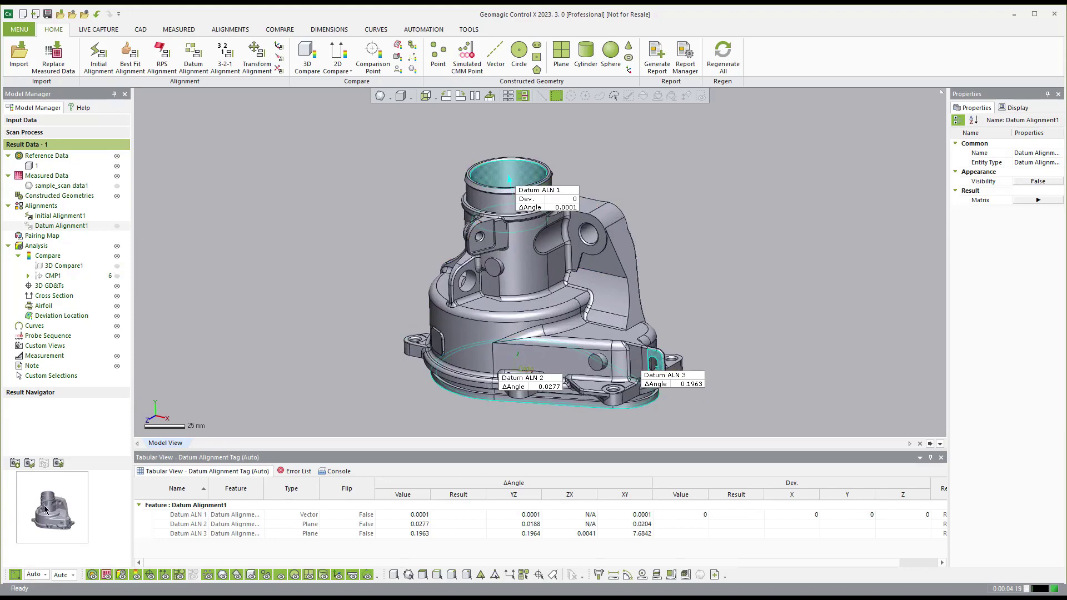
pyautogui.moveTo(539, 203); pyautogui.dragTo(367, 134)
pyautogui.click(669, 192)
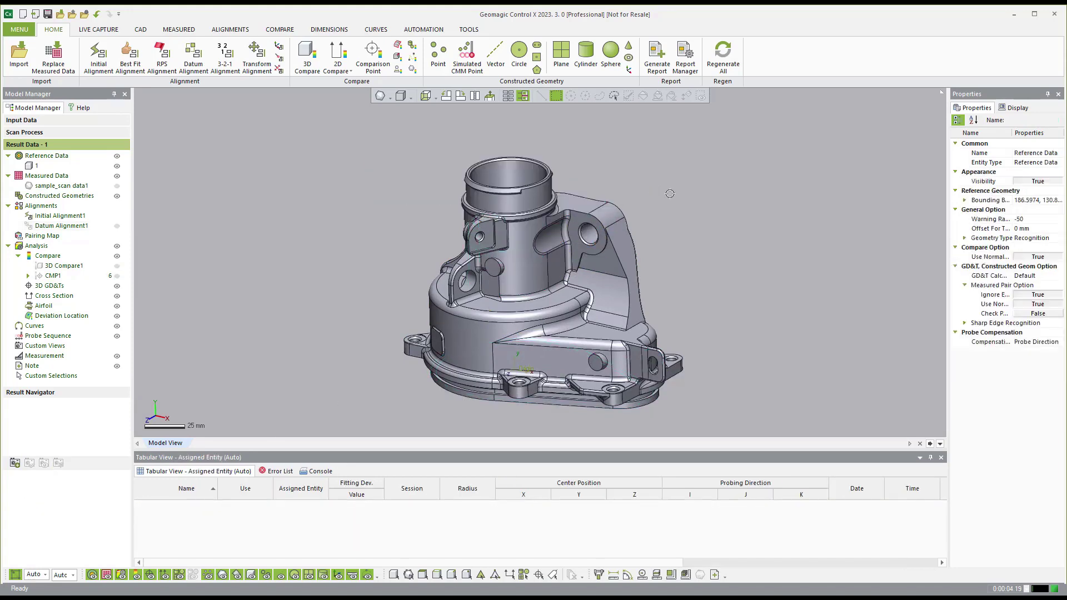
# Show Datum Alignment1 and place its three datum tags beside the part, clear of the geometry.
pyautogui.click(116, 227)
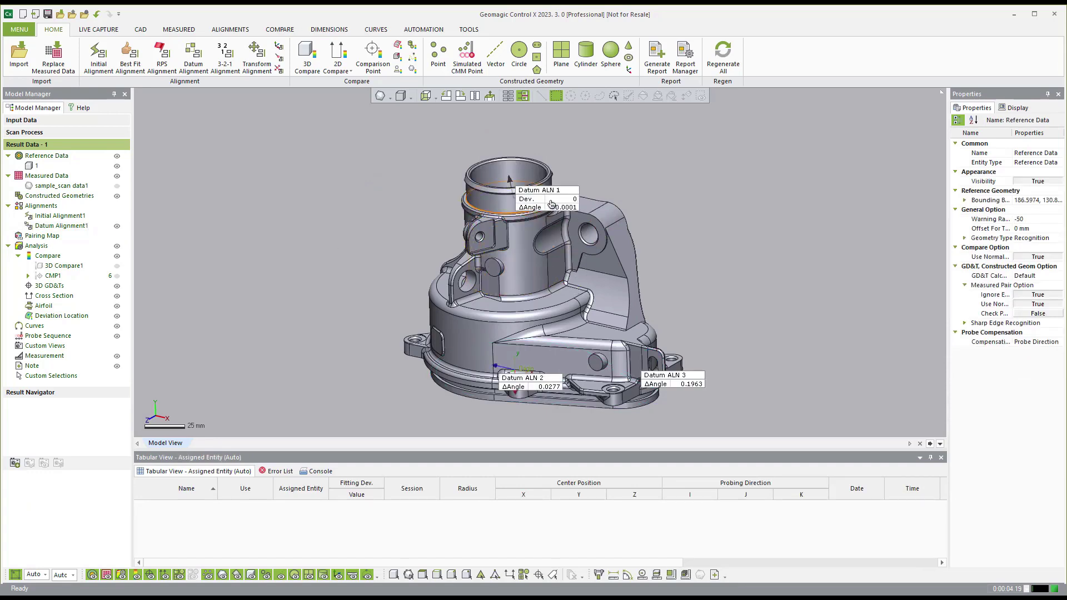
pyautogui.moveTo(484, 186); pyautogui.dragTo(372, 164)
pyautogui.moveTo(694, 388); pyautogui.dragTo(765, 307)
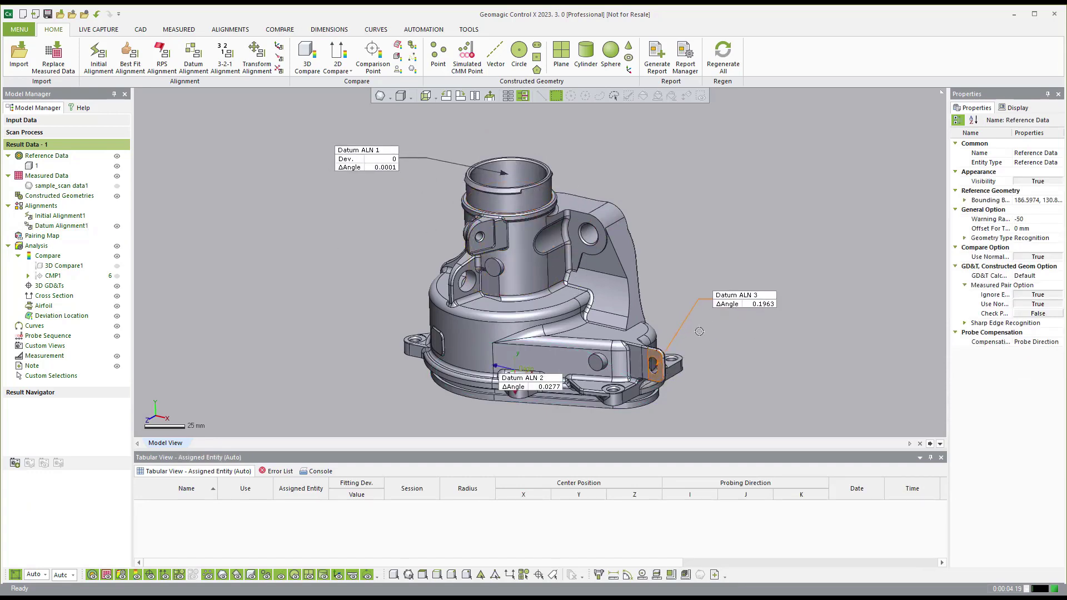
pyautogui.moveTo(549, 388); pyautogui.dragTo(358, 399)
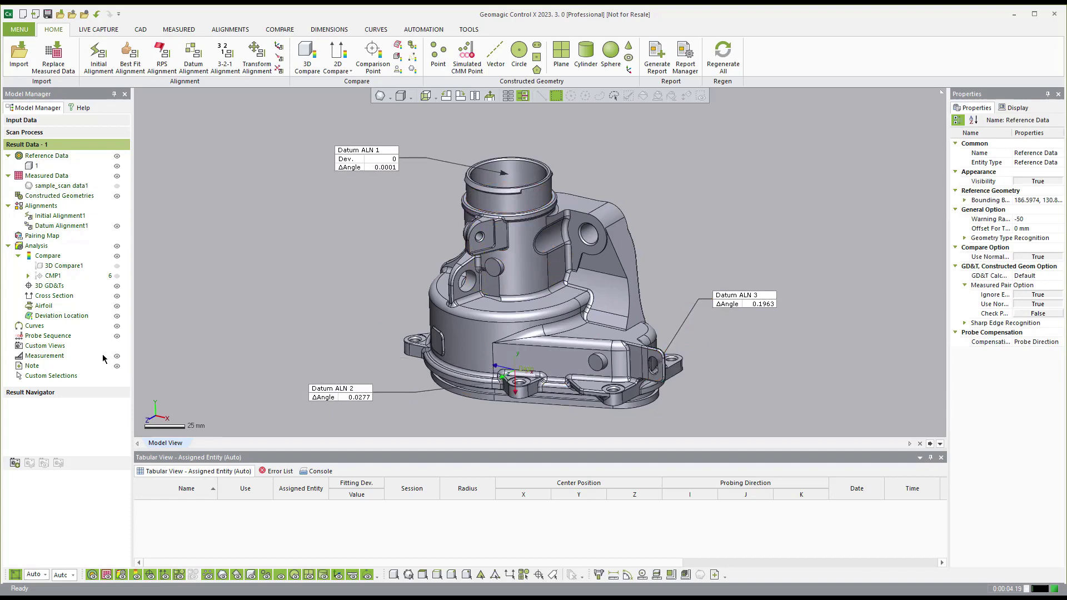
# Update Datum Alignment1's stored result view with the rearranged datum tags, and hide the alignment again.
pyautogui.click(55, 226)
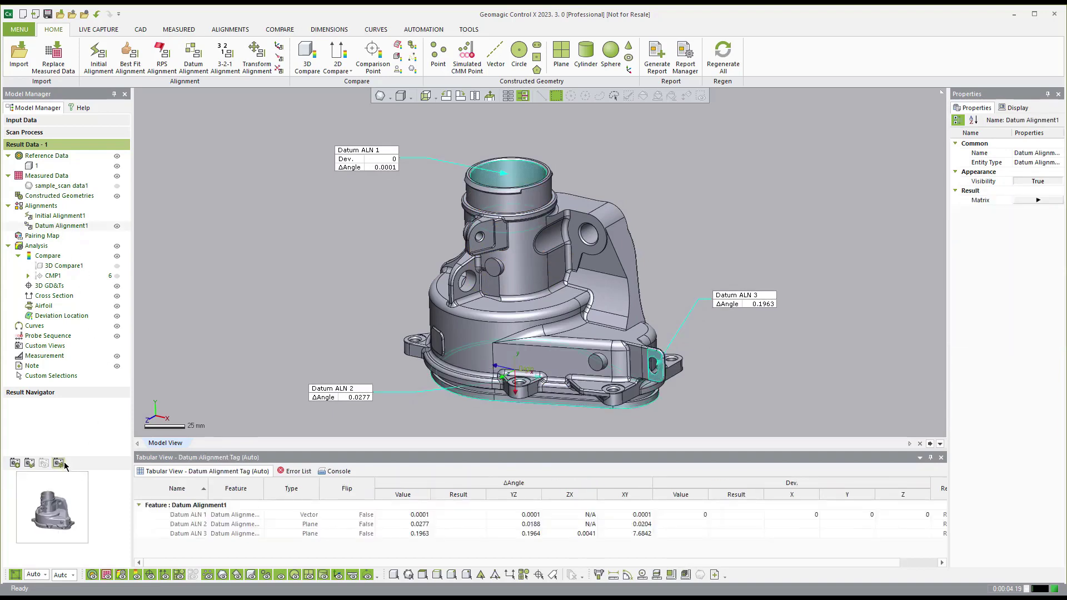
pyautogui.click(259, 263)
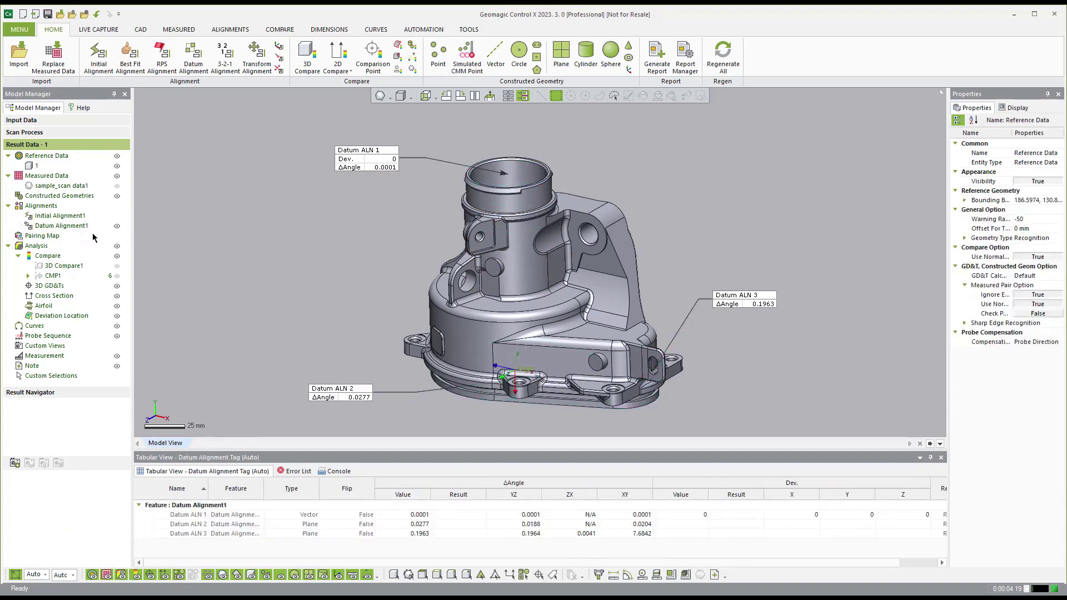
pyautogui.click(117, 226)
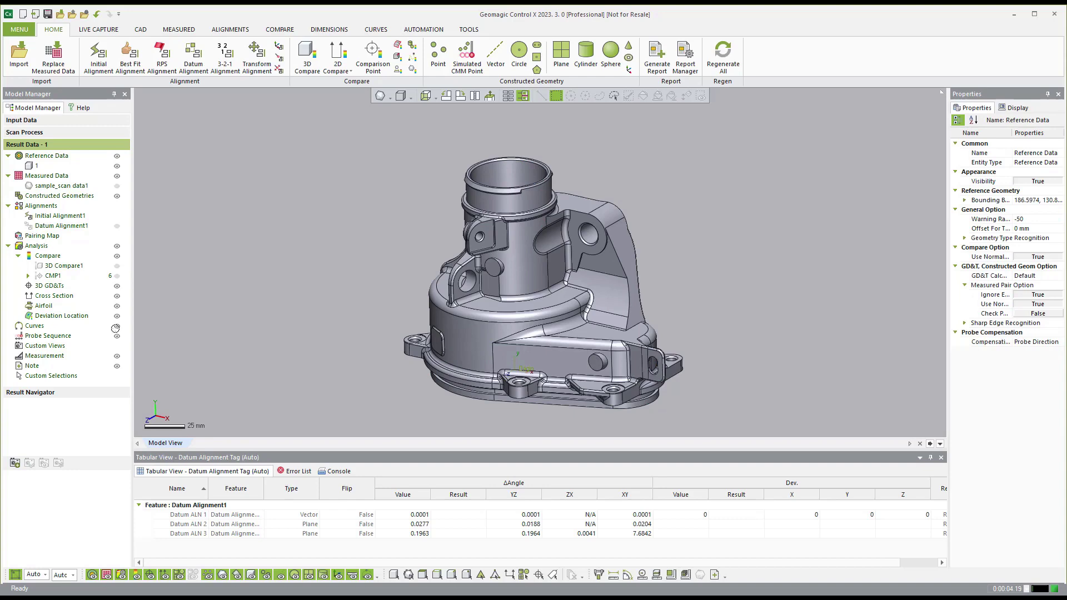
# Create a Smart Dimension for the upper neck's inner bore diameter, place its tag beside the neck and accept it.
pyautogui.scroll(-1, 372, 227)
pyautogui.scroll(1, 350, 303)
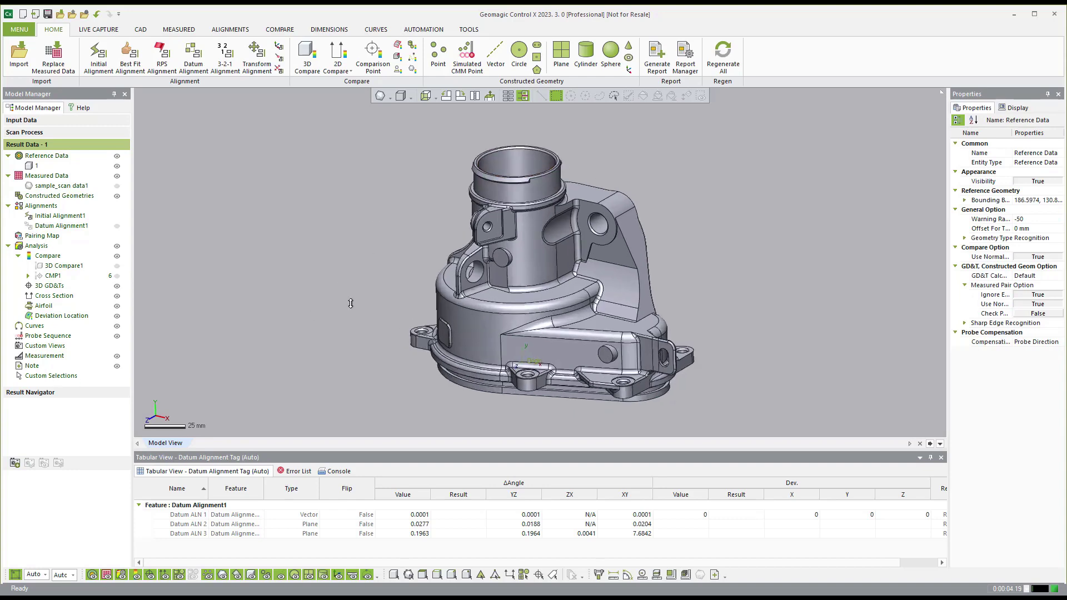
pyautogui.scroll(-1, 569, 350)
pyautogui.scroll(1, 635, 376)
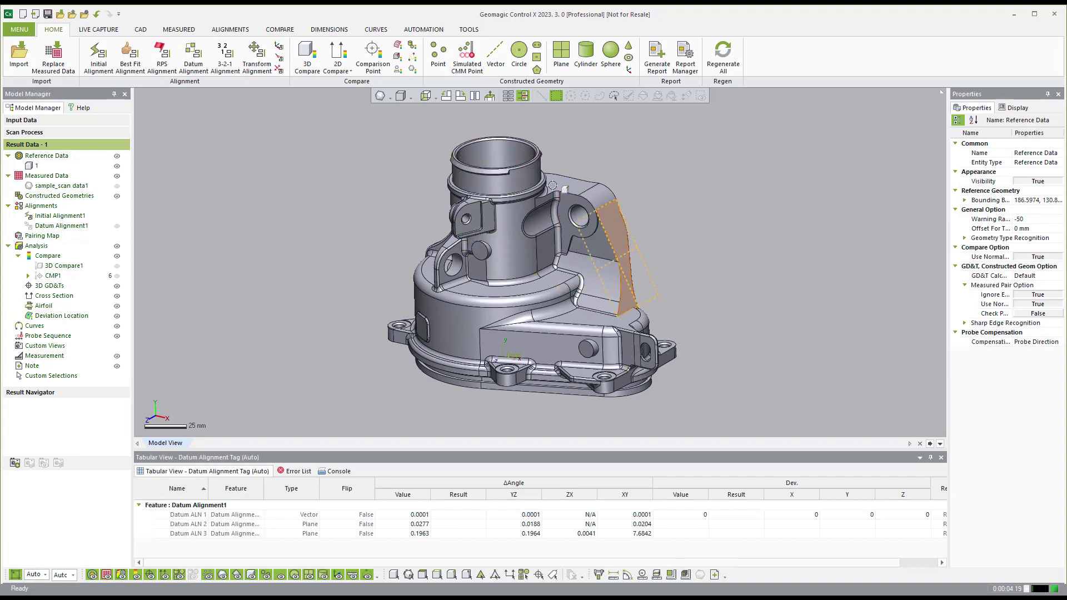
pyautogui.click(328, 29)
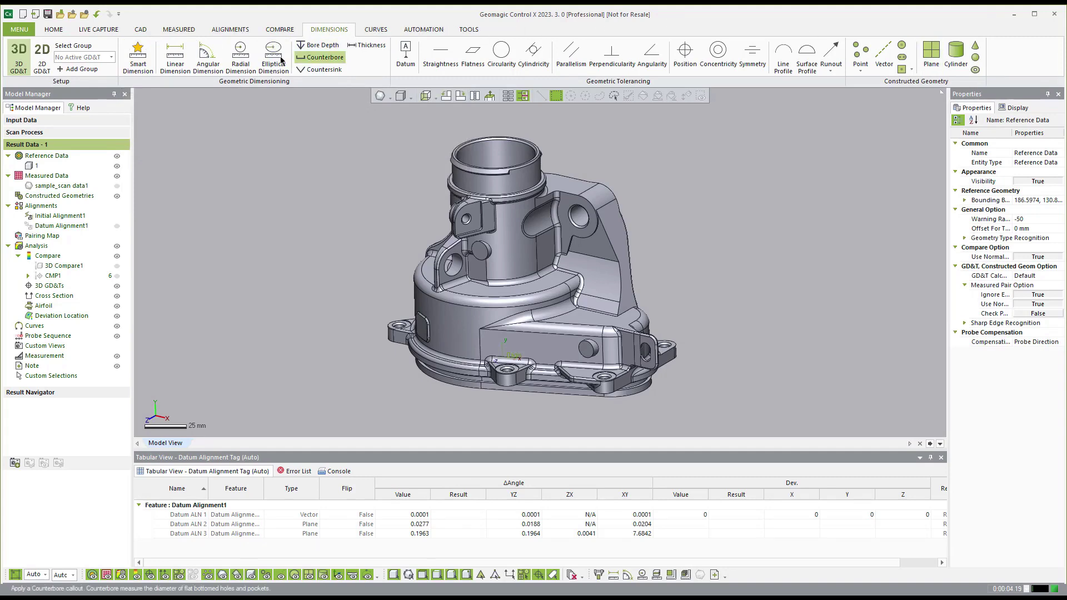
pyautogui.click(129, 66)
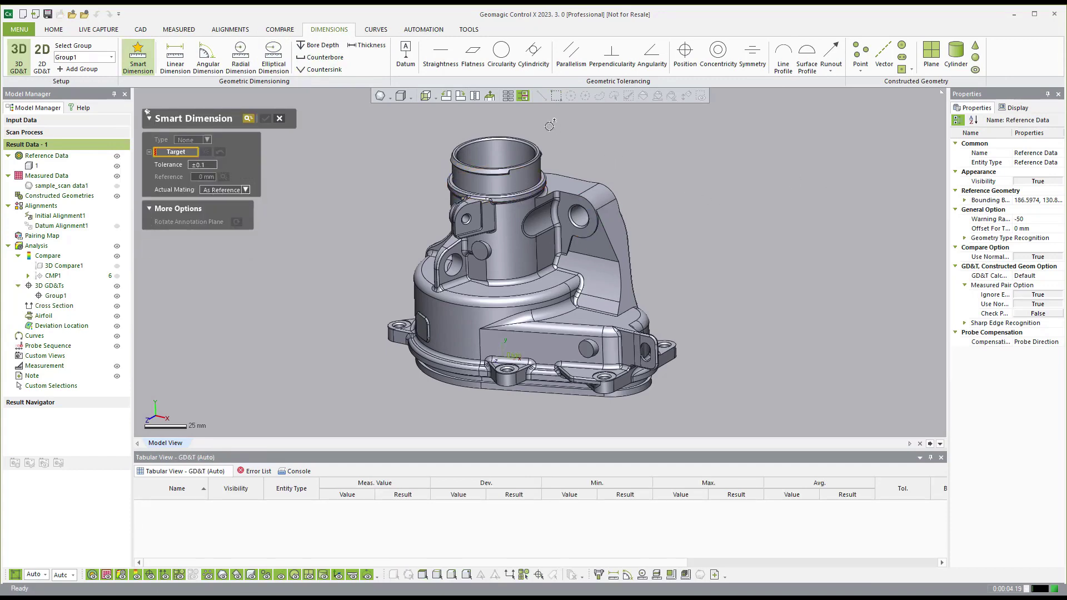
pyautogui.click(494, 157)
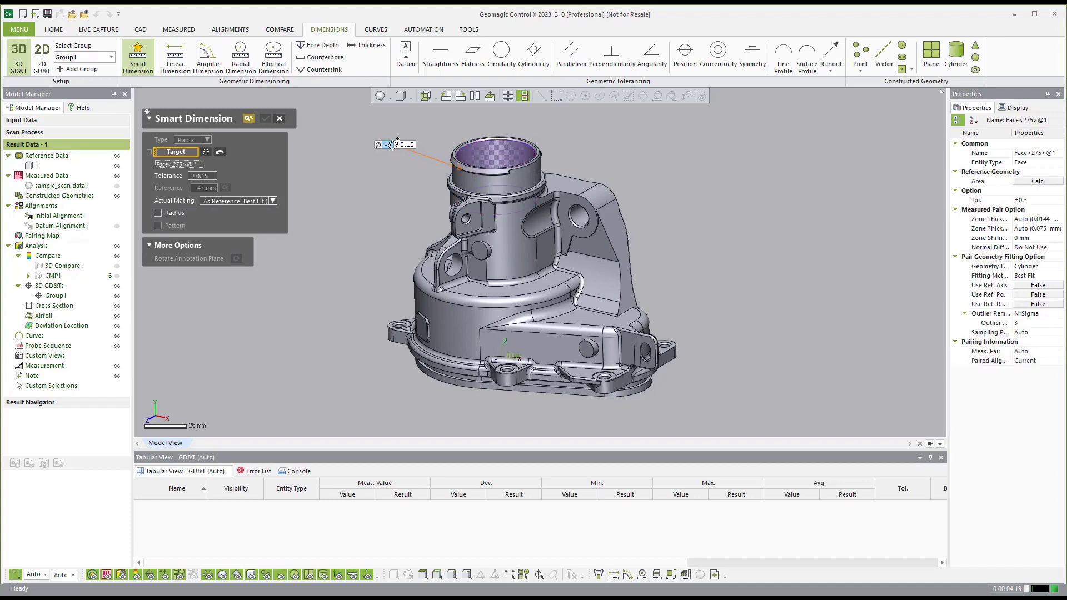
pyautogui.click(366, 143)
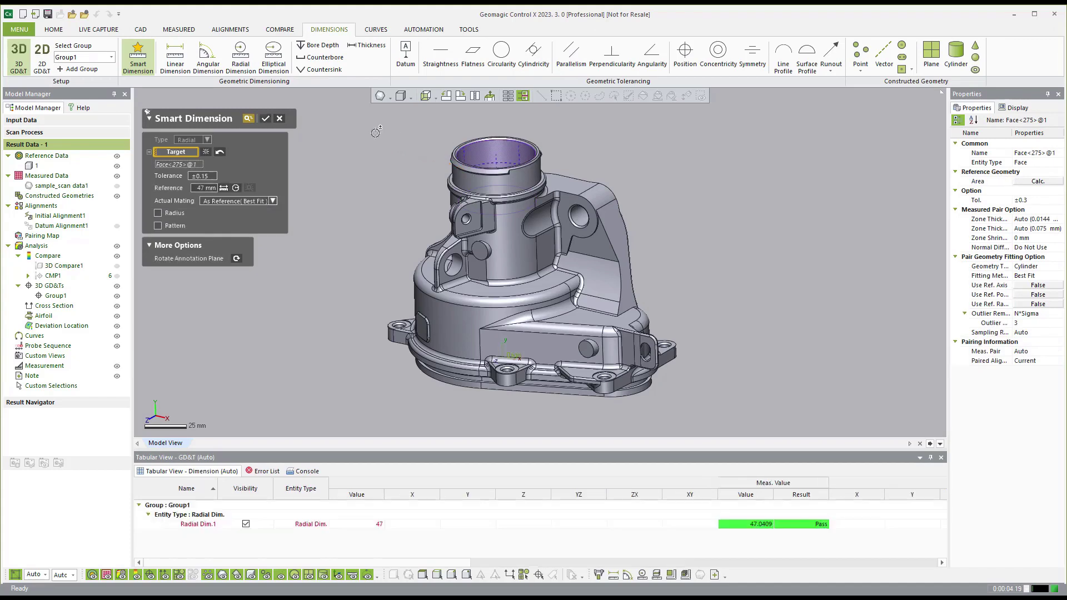
pyautogui.moveTo(370, 156); pyautogui.dragTo(367, 167)
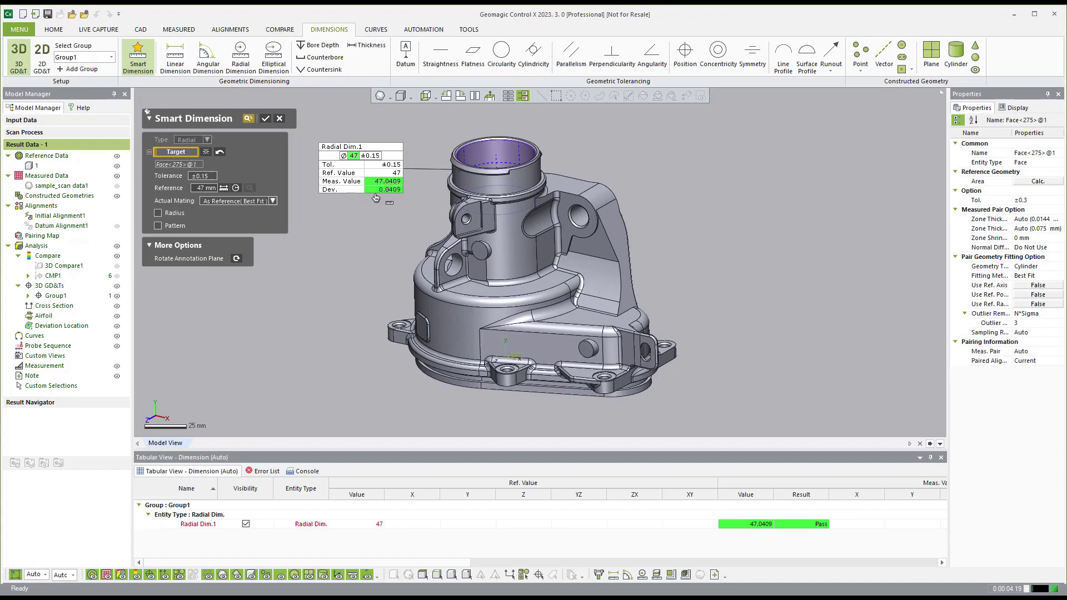
pyautogui.click(265, 120)
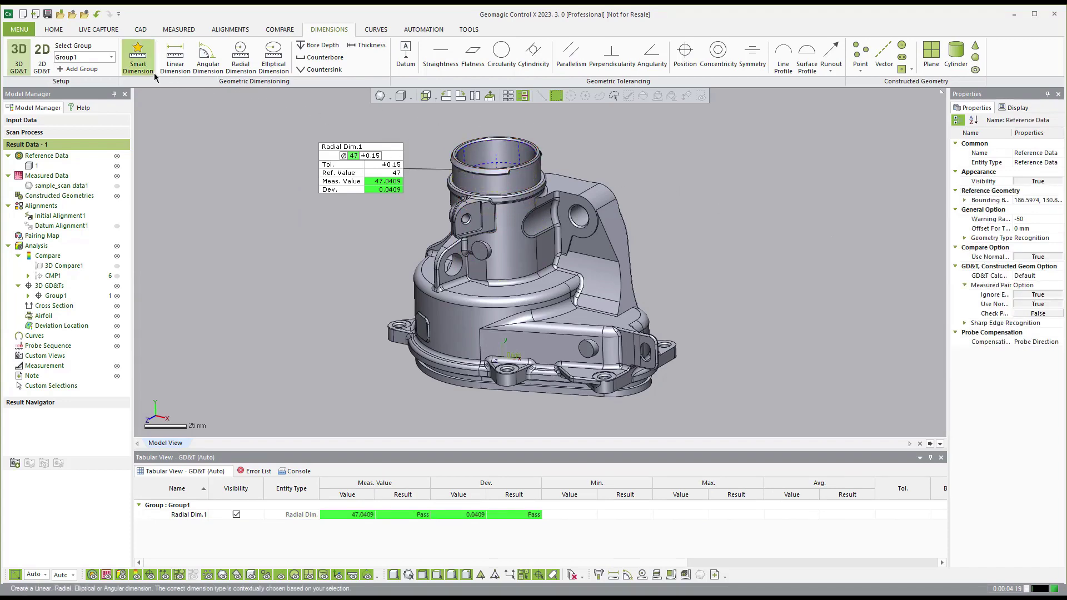
# Create a Smart Dimension for the height from the body's bottom rim face to the neck's top rim face, placed beside the part.
pyautogui.click(139, 65)
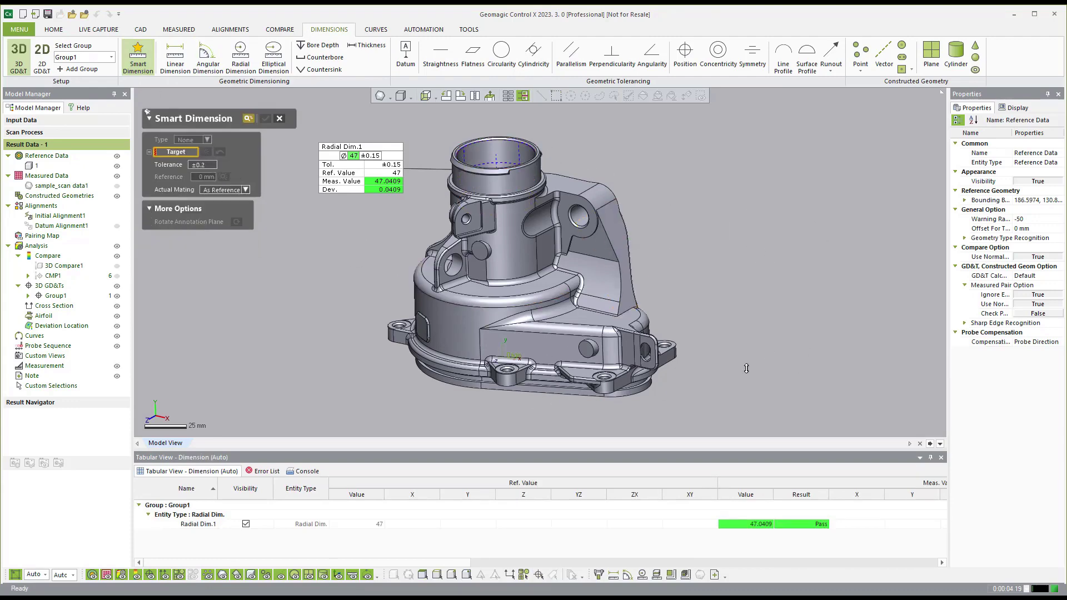
pyautogui.moveTo(746, 369); pyautogui.dragTo(689, 356, button='right')
pyautogui.scroll(4, 603, 319)
pyautogui.scroll(5, 688, 277)
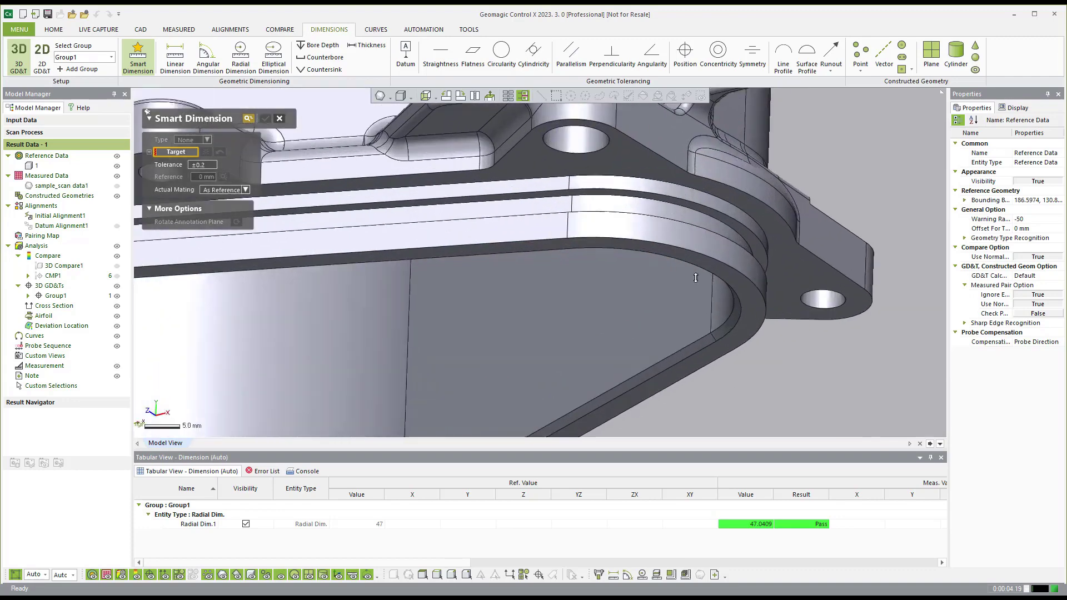
pyautogui.click(791, 286)
pyautogui.scroll(-6, 791, 286)
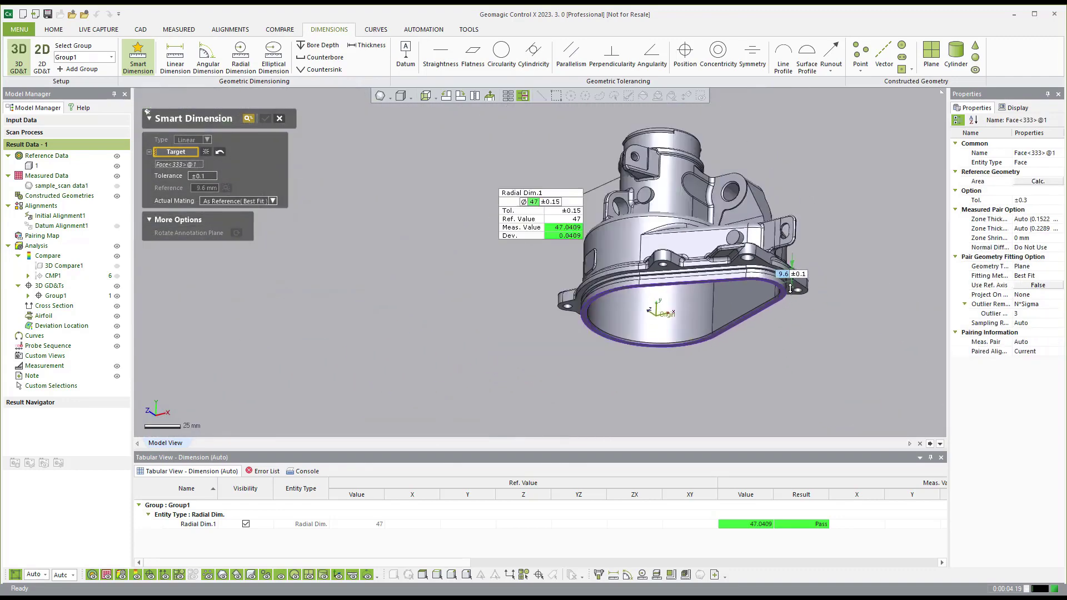
pyautogui.moveTo(786, 244); pyautogui.dragTo(745, 322, button='right')
pyautogui.scroll(5, 693, 191)
pyautogui.scroll(4, 694, 192)
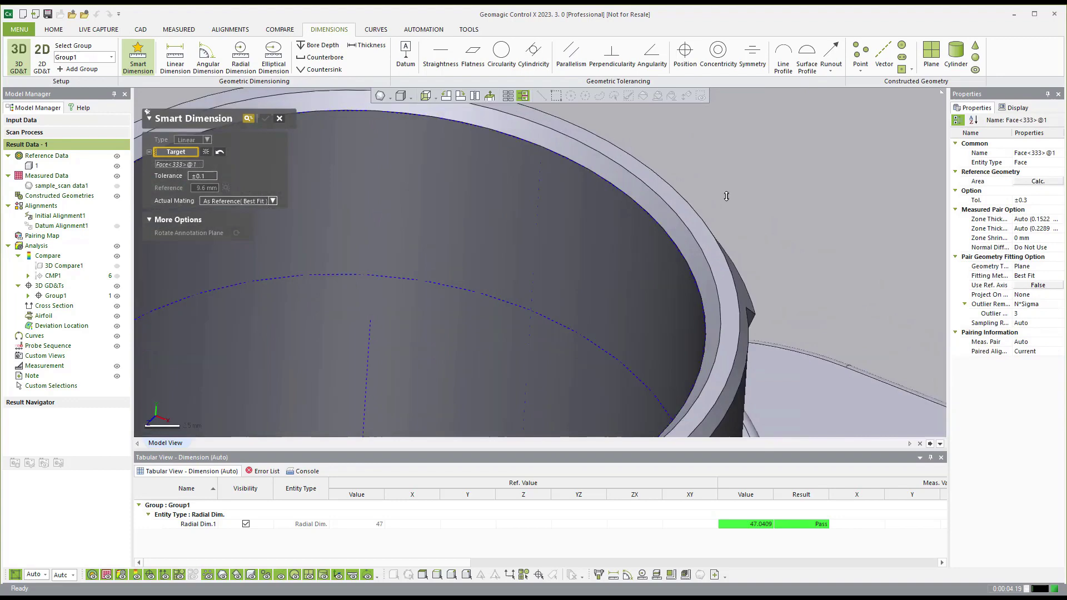
pyautogui.click(681, 243)
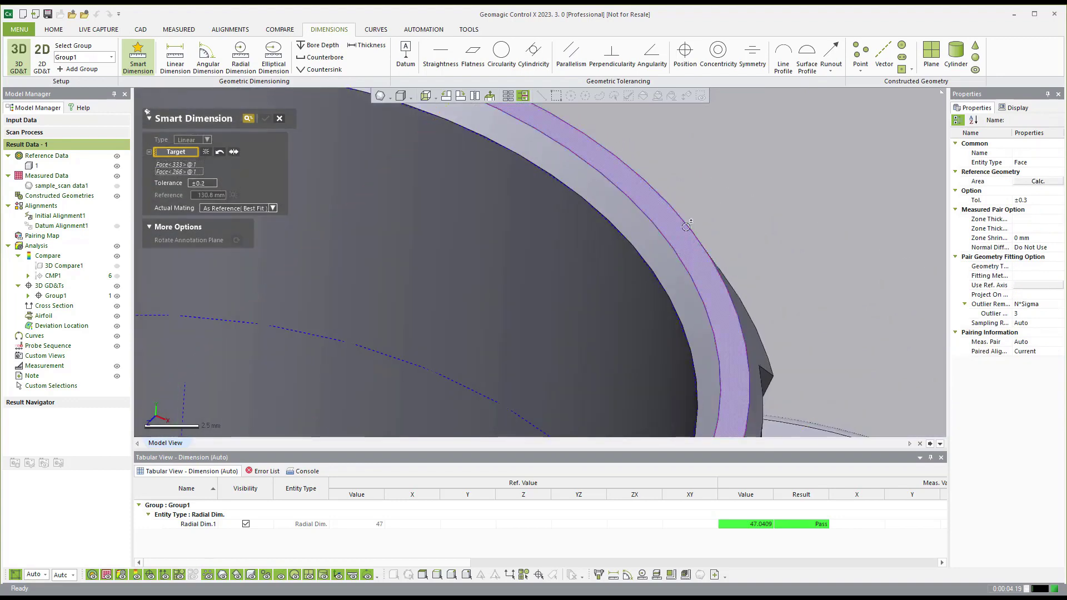
pyautogui.scroll(-6, 686, 226)
pyautogui.scroll(-3, 687, 226)
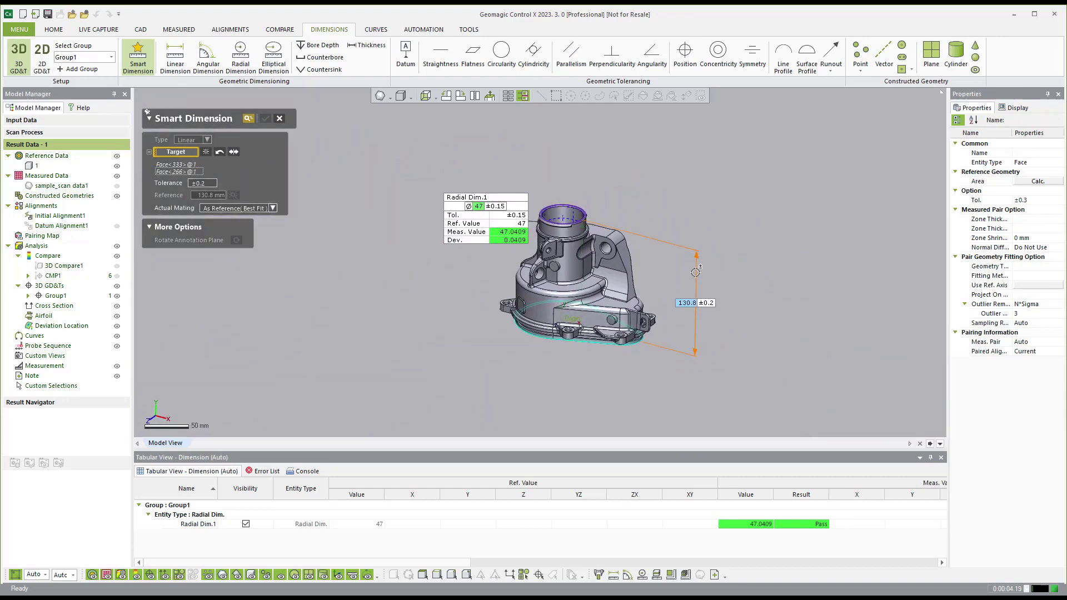
pyautogui.click(694, 302)
pyautogui.moveTo(694, 302); pyautogui.dragTo(722, 306)
# Bring the height dimension's tag closer to the part and accept the dimension.
pyautogui.scroll(3, 385, 149)
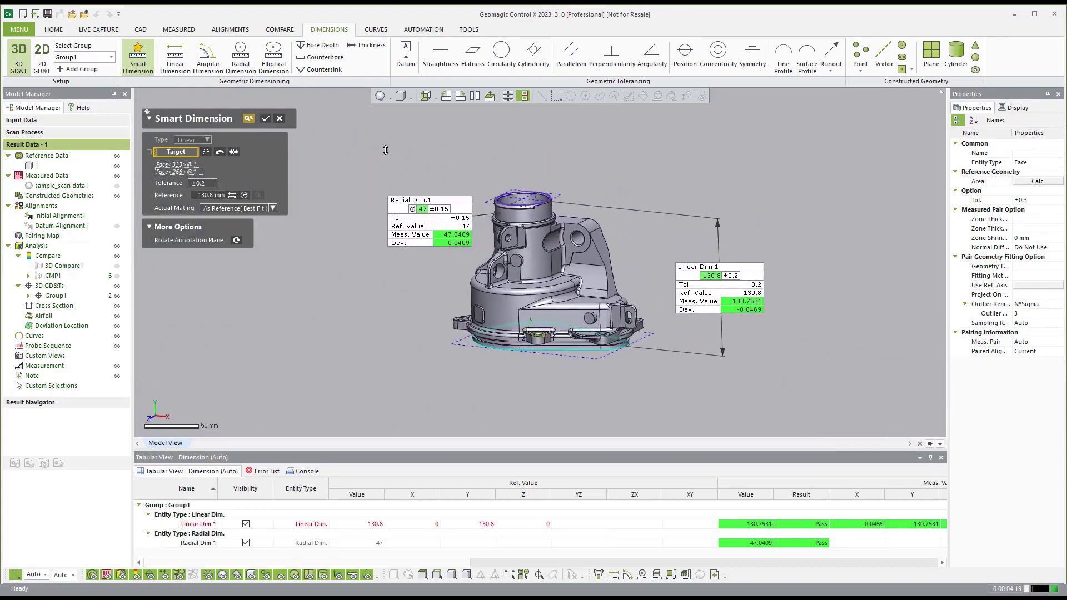
pyautogui.moveTo(724, 286); pyautogui.dragTo(678, 281)
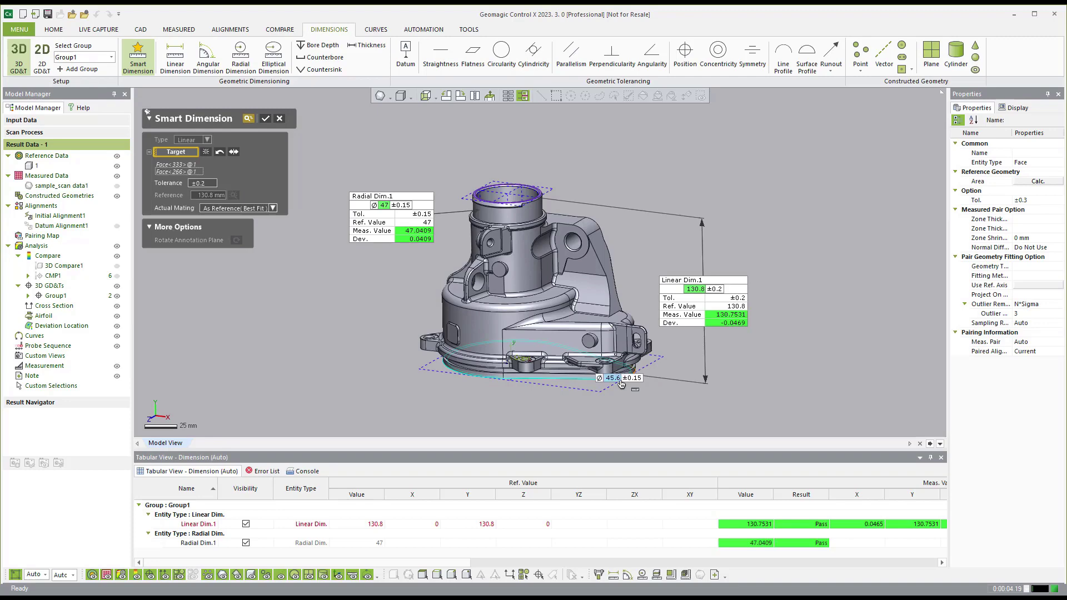
pyautogui.moveTo(709, 307); pyautogui.dragTo(713, 307)
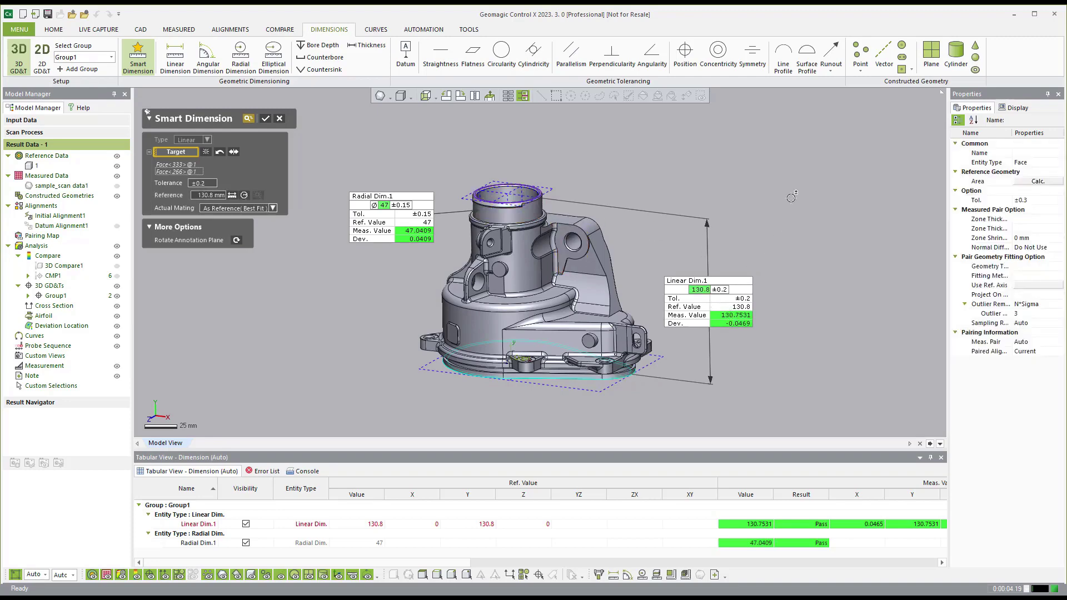
pyautogui.click(264, 118)
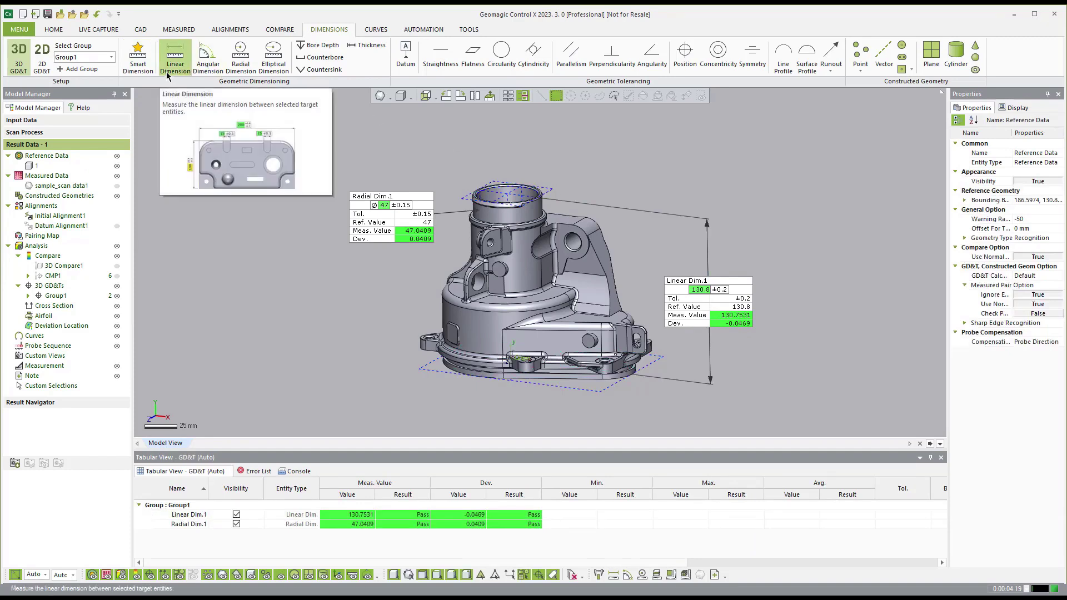
# Create a Linear Dimension from the rear bracket's hole to the upper neck's bore, center to center, placed above the neck.
pyautogui.click(183, 65)
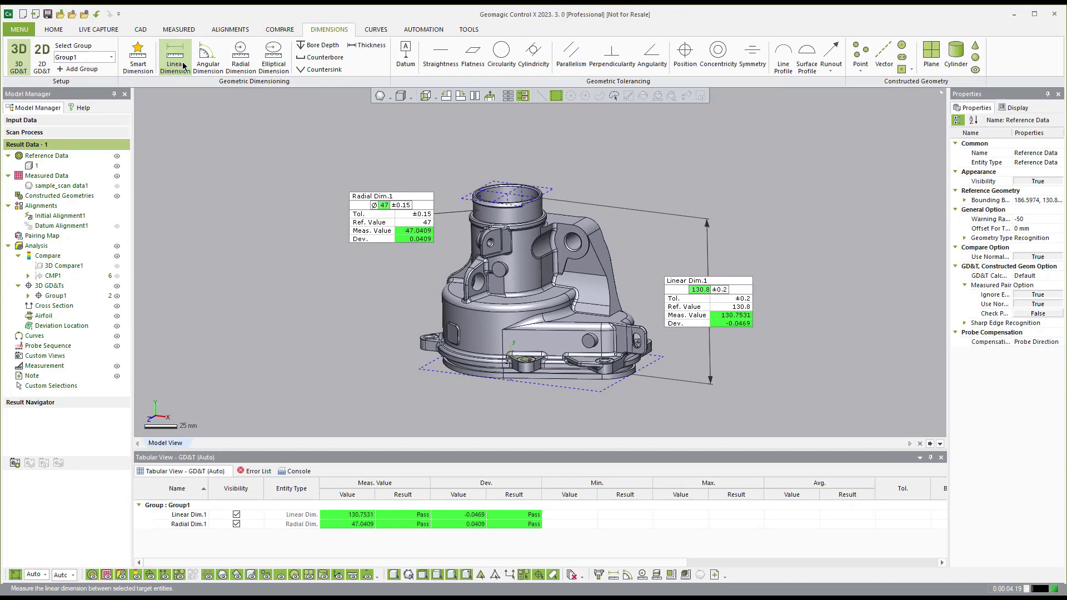
pyautogui.scroll(5, 610, 191)
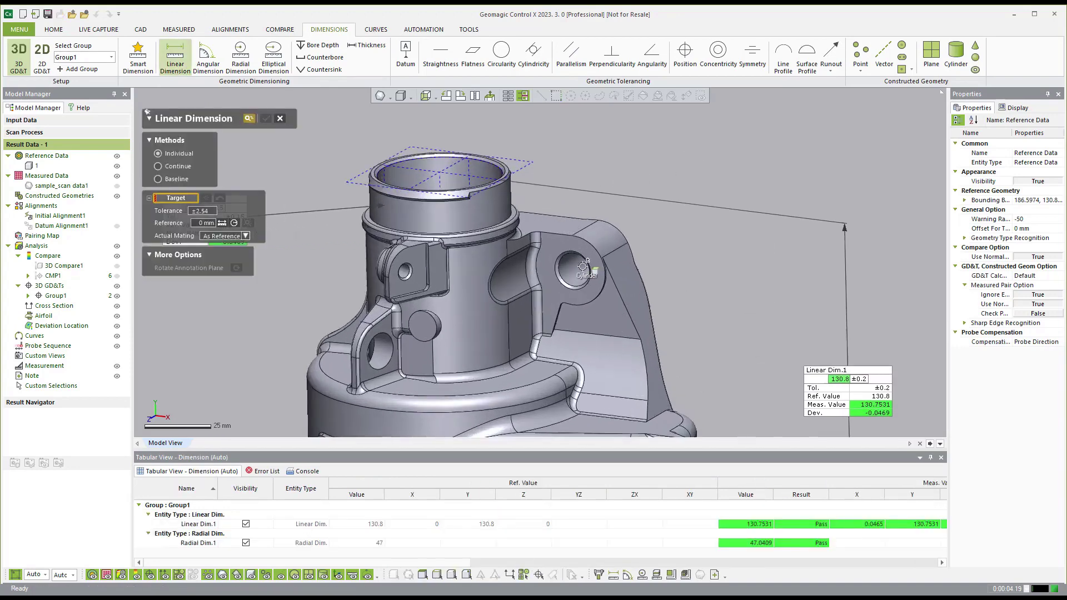
pyautogui.click(585, 267)
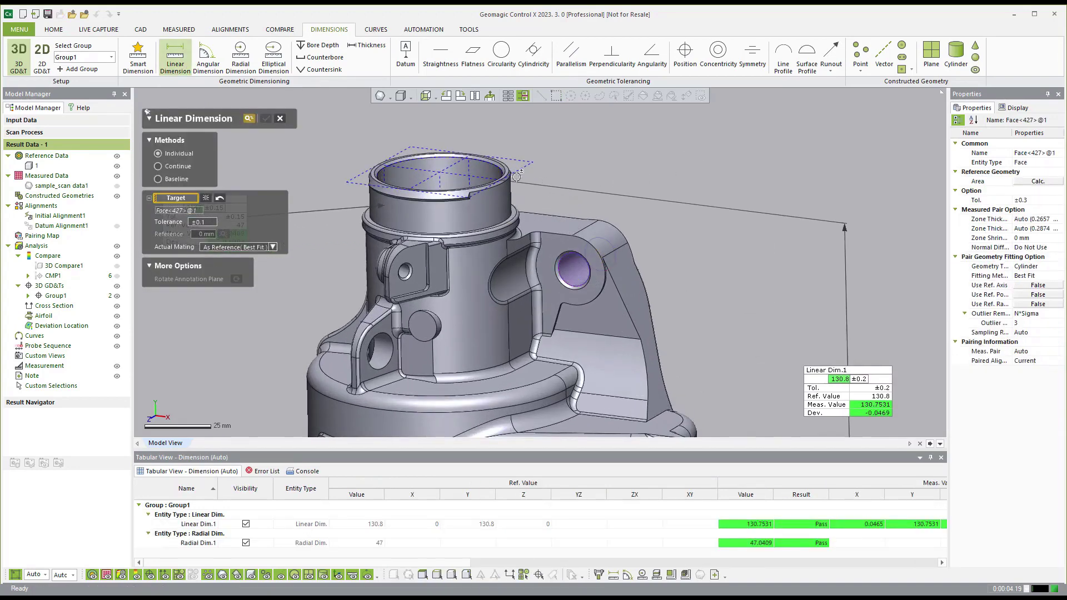
pyautogui.click(494, 170)
pyautogui.click(494, 170)
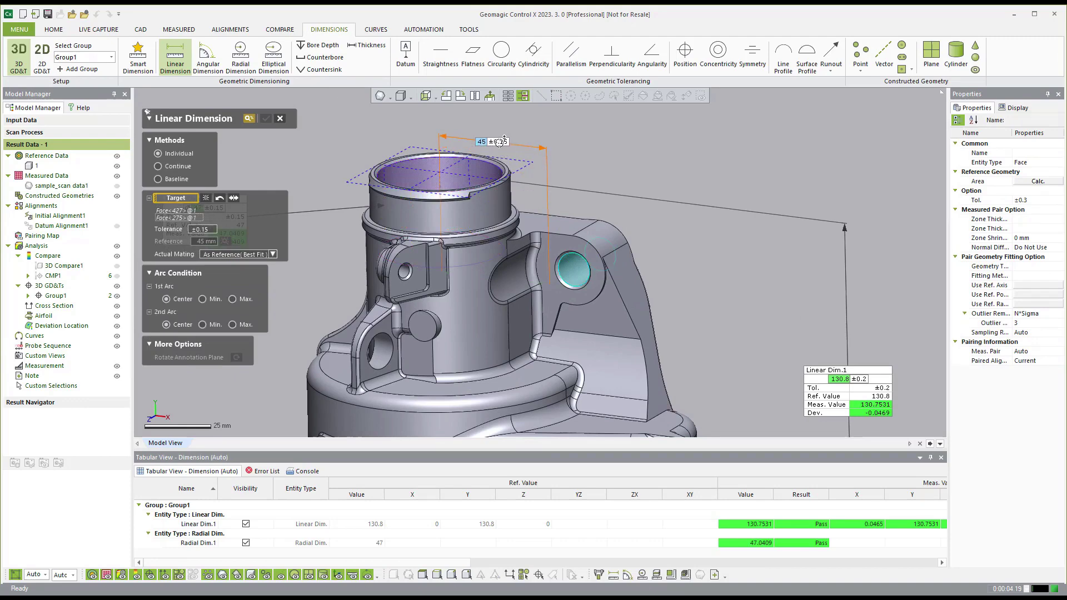
pyautogui.keyDown('ctrl'); pyautogui.moveTo(500, 134); pyautogui.dragTo(503, 176, button='right'); pyautogui.keyUp('ctrl')
pyautogui.scroll(-3, 506, 176)
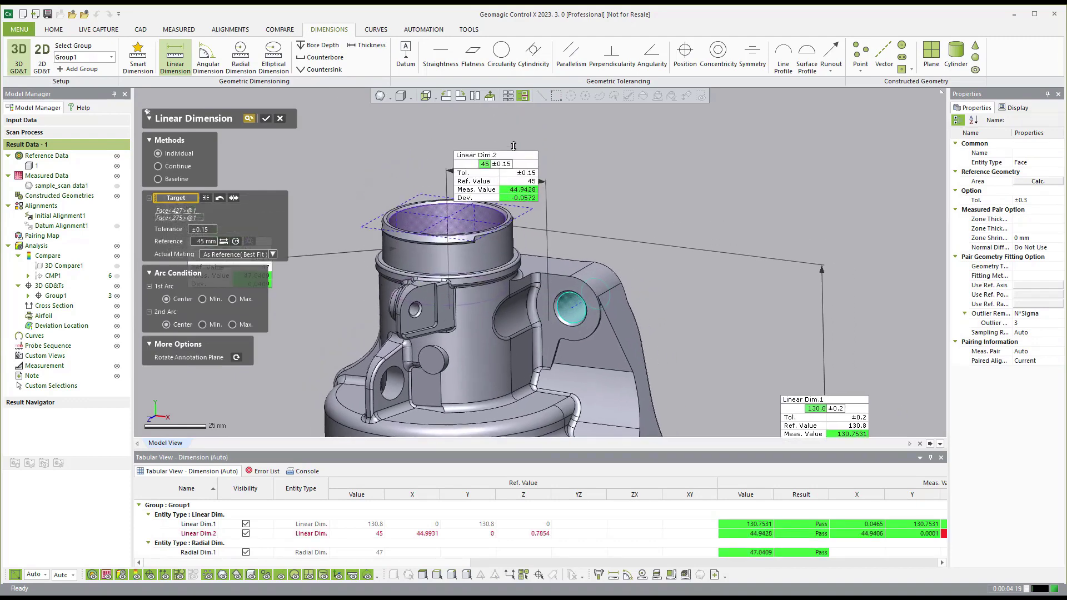
# Position the hole-to-bore dimension's tag clear above the neck and set its 1st Arc condition to Max.
pyautogui.moveTo(512, 174); pyautogui.dragTo(510, 143)
pyautogui.scroll(-4, 510, 144)
pyautogui.keyDown('ctrl'); pyautogui.moveTo(510, 144); pyautogui.dragTo(555, 169, button='right'); pyautogui.keyUp('ctrl')
pyautogui.moveTo(554, 168); pyautogui.dragTo(564, 154)
pyautogui.moveTo(563, 153)
pyautogui.mouseDown(button='right')
pyautogui.moveTo(606, 287)
pyautogui.moveTo(533, 315)
pyautogui.moveTo(534, 218)
pyautogui.mouseUp(button='right')
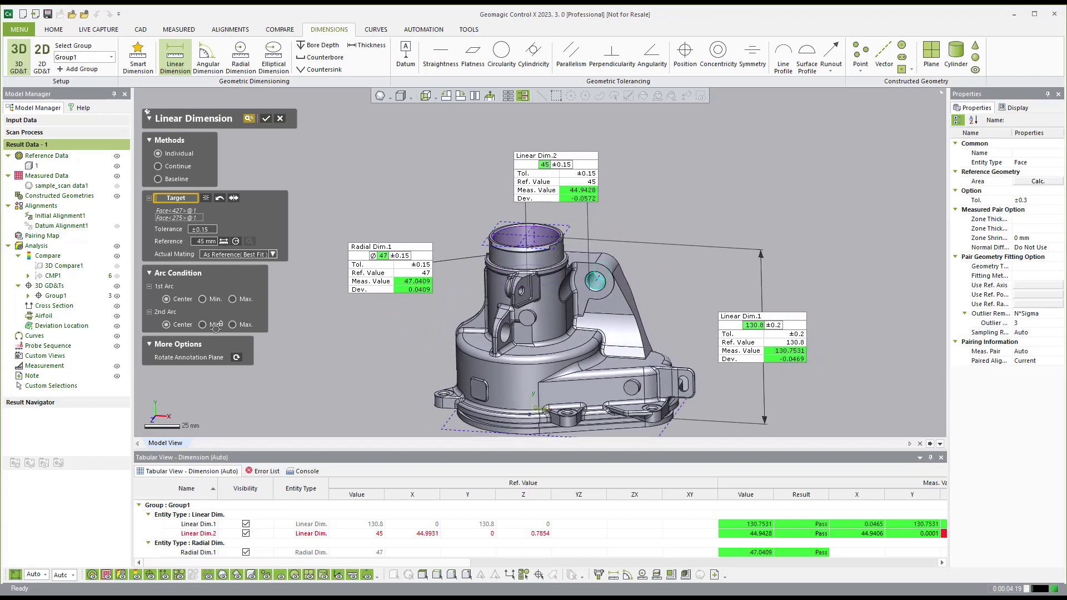
pyautogui.click(233, 299)
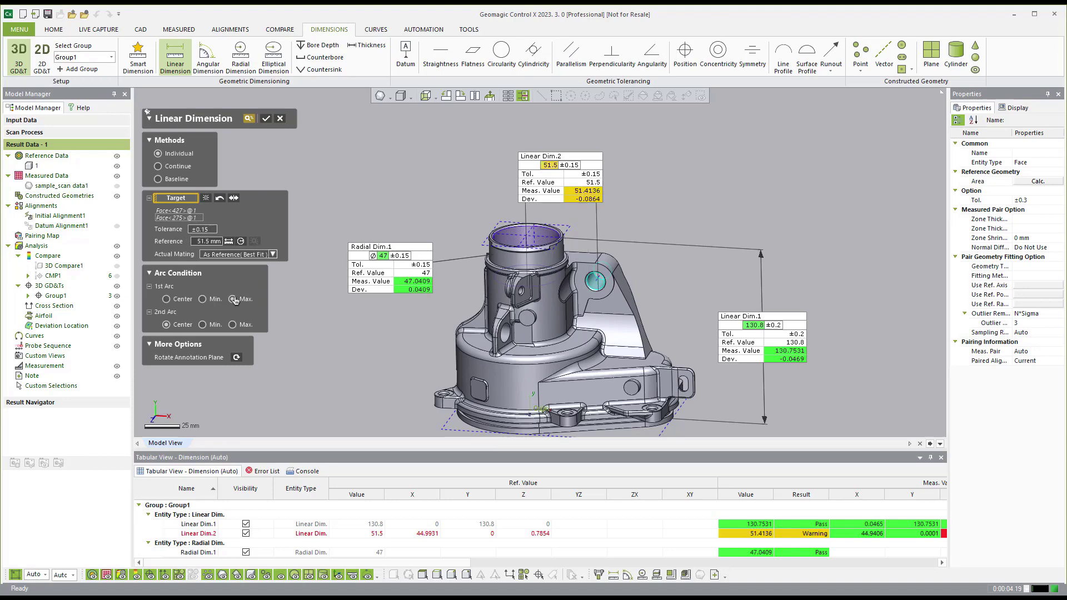
# Set the hole-to-bore dimension's 2nd Arc condition to Max as well.
pyautogui.scroll(5, 620, 300)
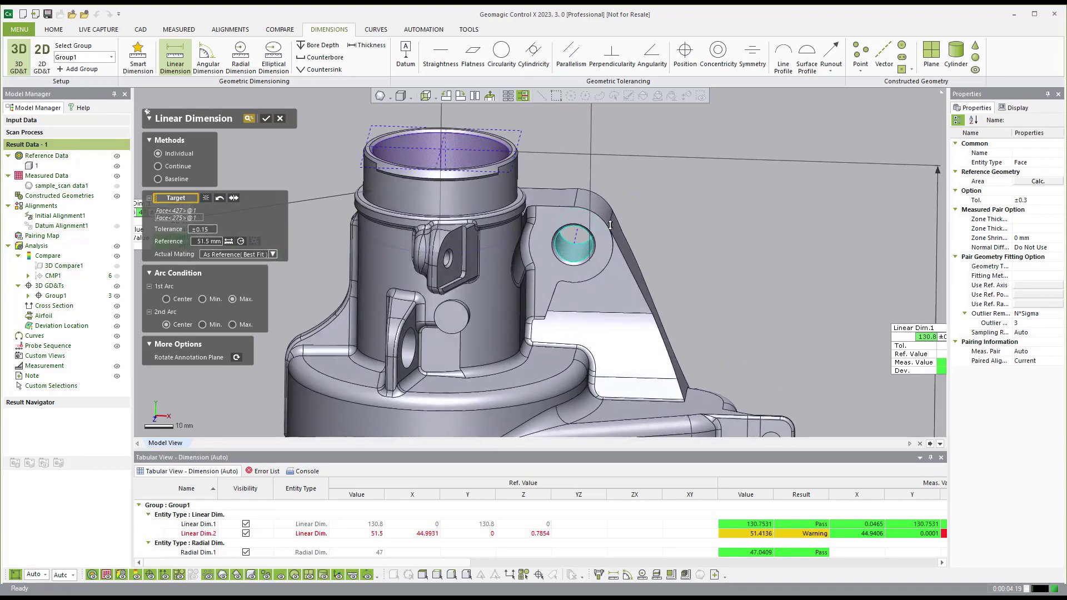
pyautogui.scroll(-5, 587, 267)
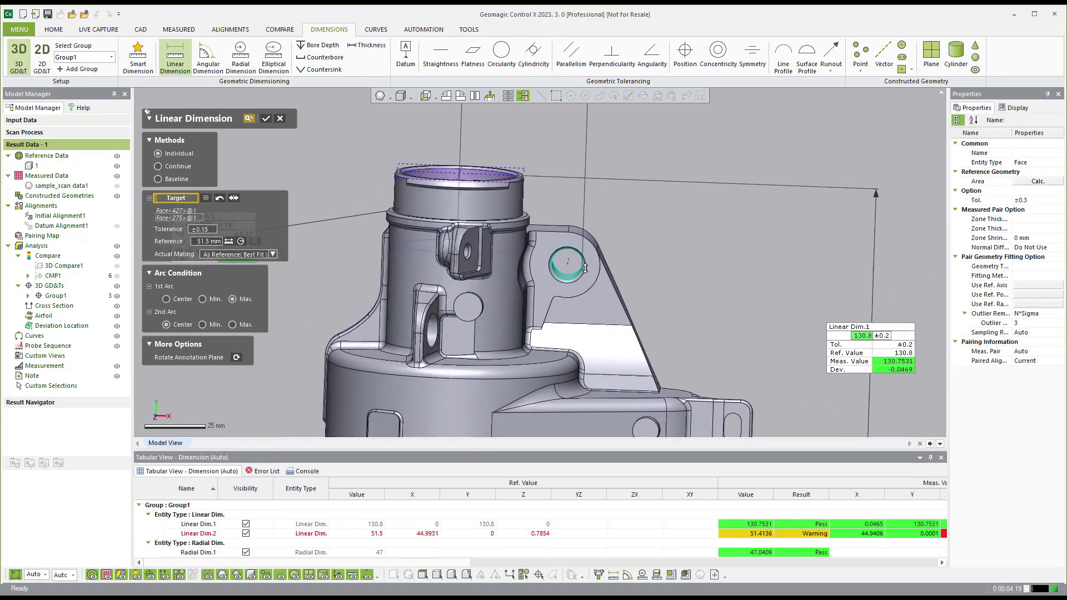
pyautogui.click(233, 325)
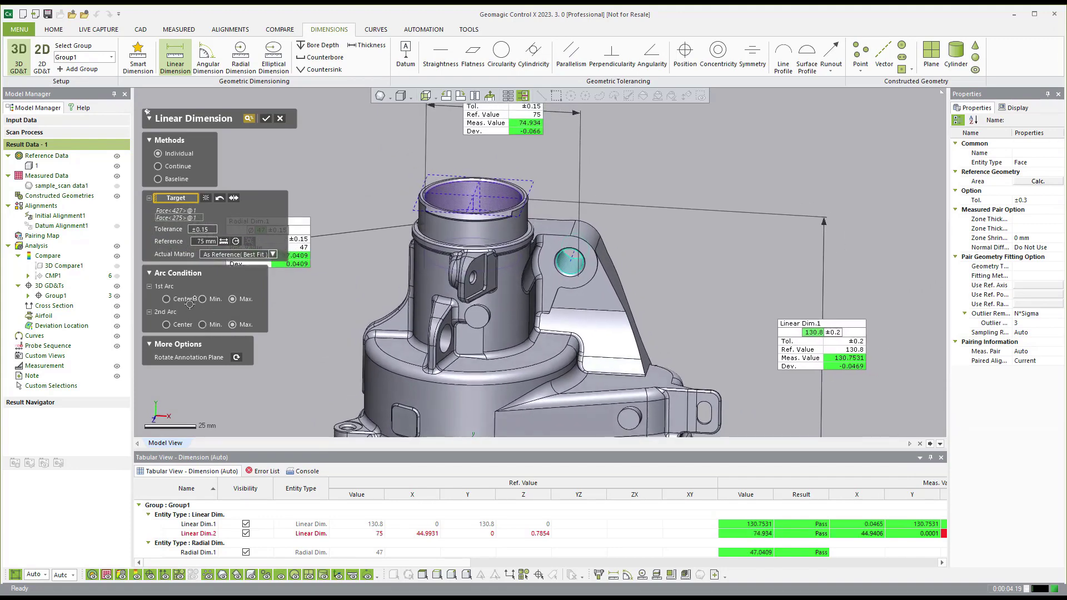
# Set both arc conditions of the hole-to-bore dimension to Center and accept the dimension.
pyautogui.click(167, 300)
pyautogui.click(166, 324)
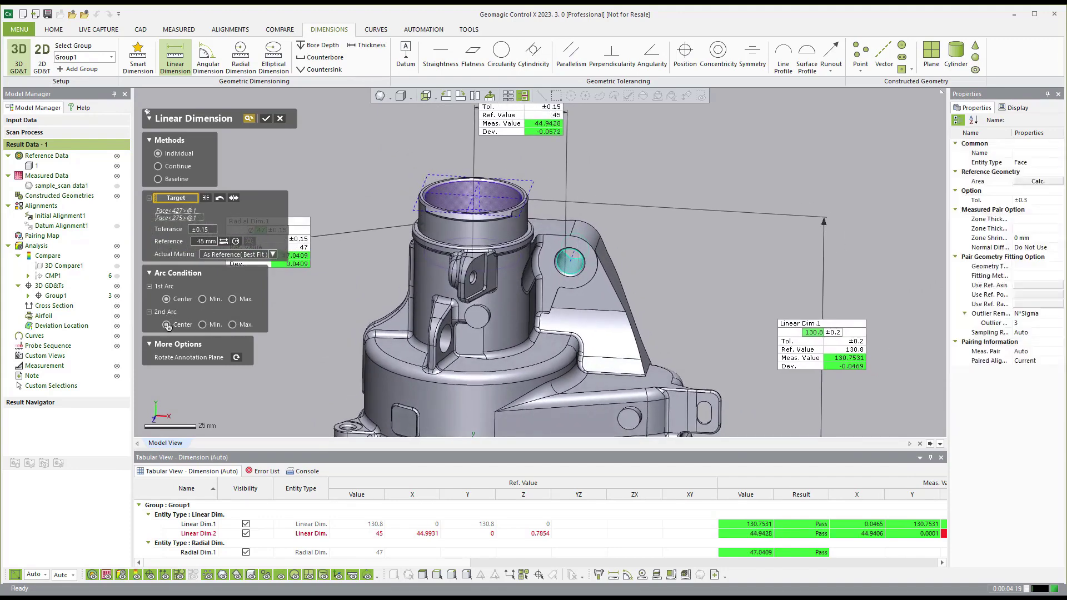
pyautogui.click(266, 119)
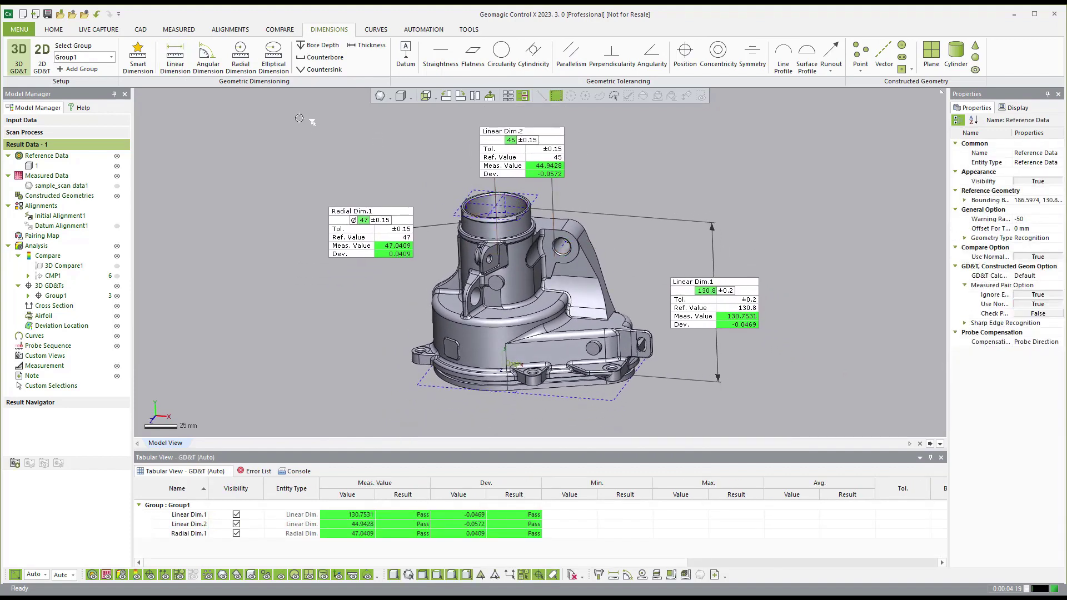
# Create an Angular Dimension for the obtuse angle between the two flat side walls of the body's tapered extension, placing its tag below the part.
pyautogui.click(208, 55)
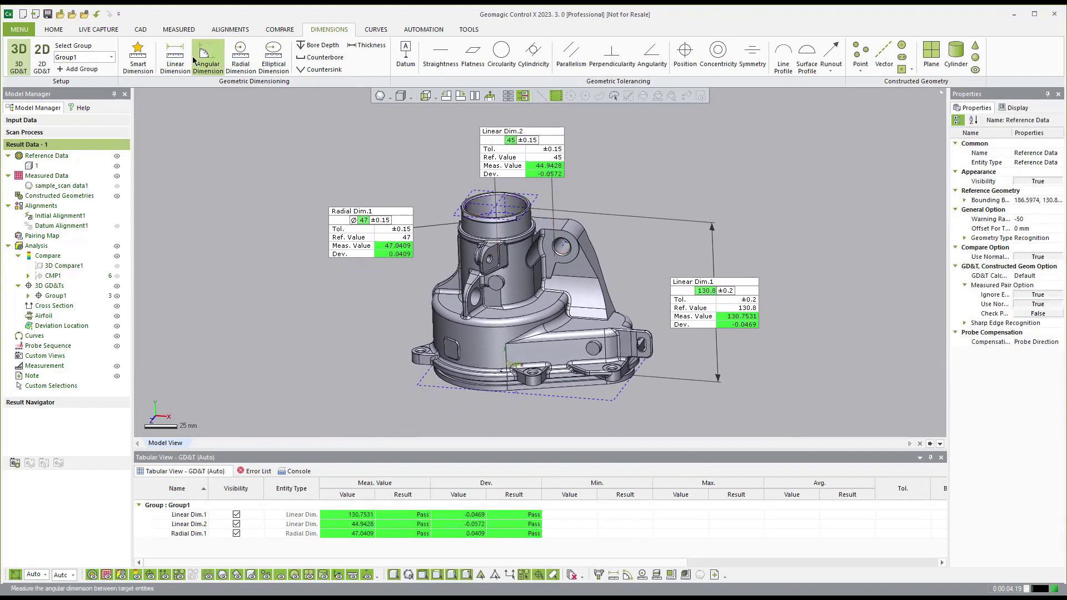
pyautogui.click(560, 356)
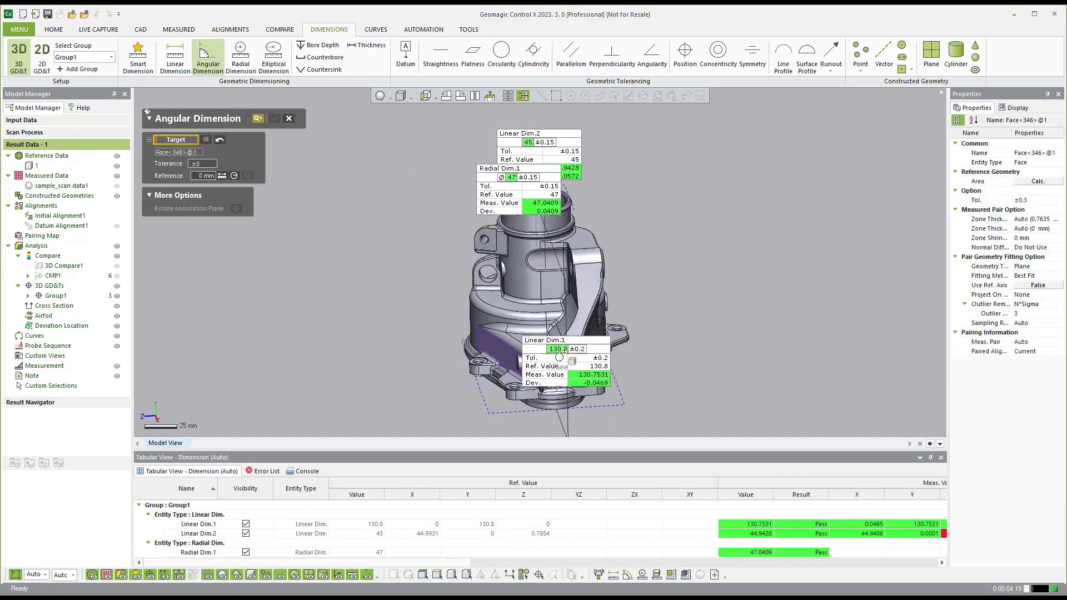
pyautogui.click(578, 358)
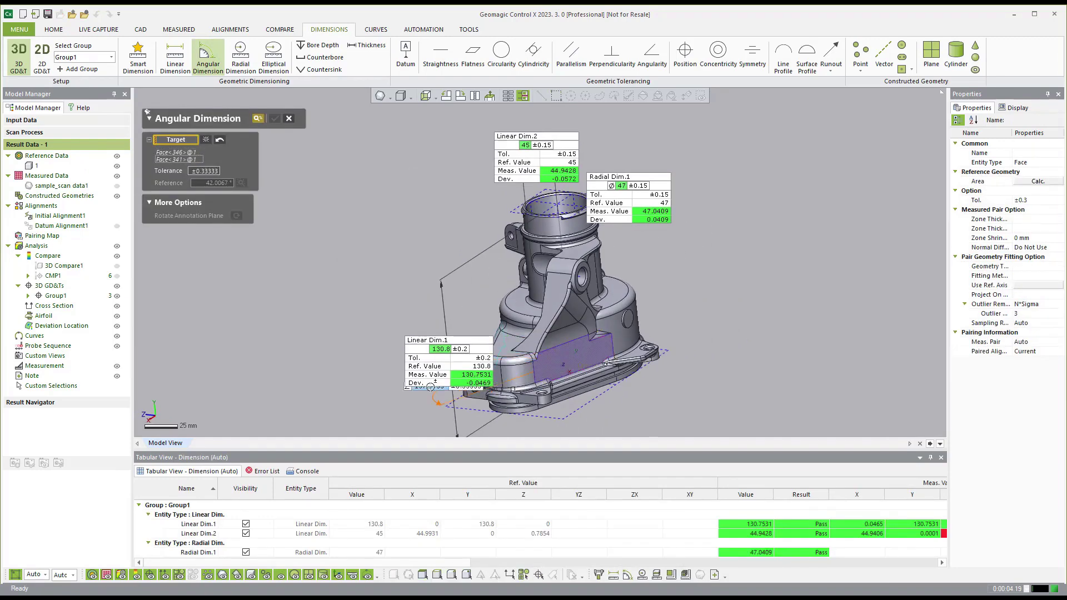
pyautogui.moveTo(362, 398); pyautogui.dragTo(520, 389, button='right')
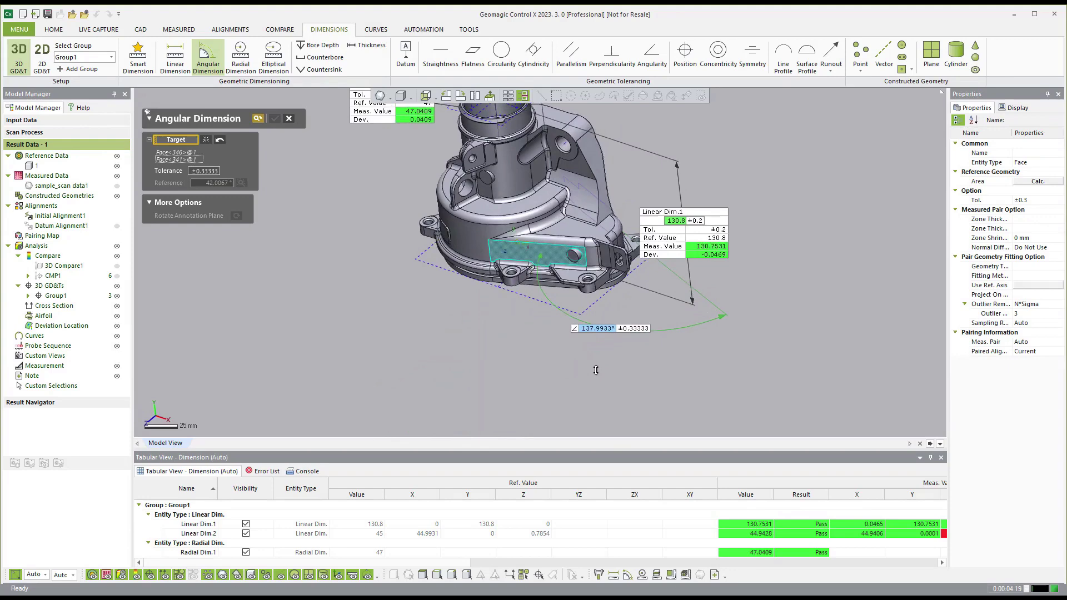
pyautogui.click(607, 361)
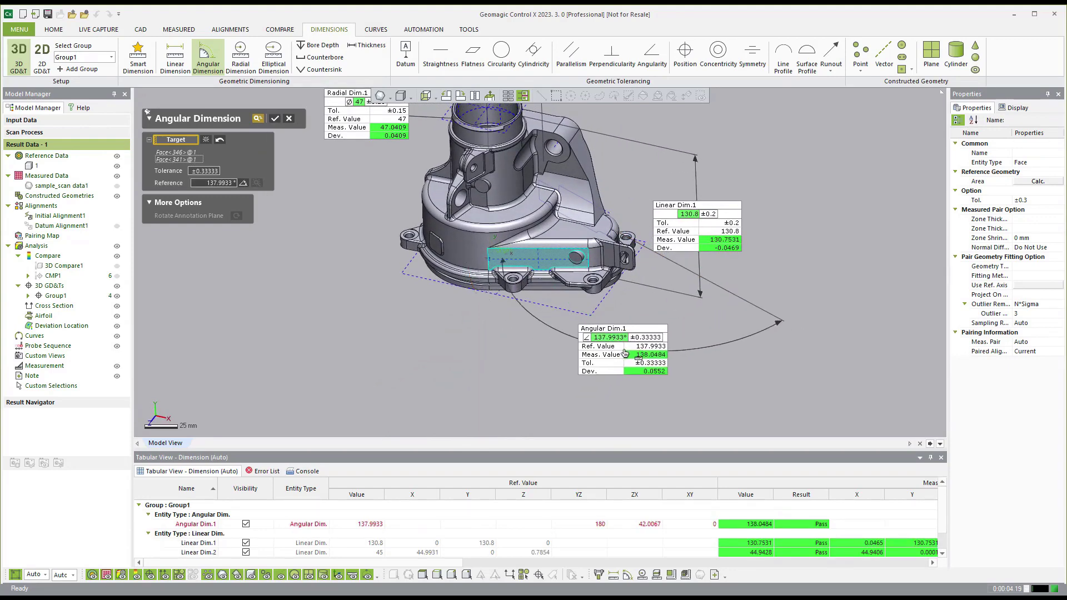
pyautogui.moveTo(625, 353)
pyautogui.mouseDown(button='right')
pyautogui.moveTo(688, 382)
pyautogui.moveTo(299, 160)
pyautogui.moveTo(275, 119)
pyautogui.mouseUp(button='right')
pyautogui.click(275, 119)
# Arrange the part and the angular dimension's tag so all dimensions are readable, and save this view for Group1.
pyautogui.moveTo(312, 183)
pyautogui.mouseDown(button='right')
pyautogui.moveTo(345, 251)
pyautogui.moveTo(516, 282)
pyautogui.mouseUp(button='right')
pyautogui.moveTo(688, 364); pyautogui.dragTo(660, 363)
pyautogui.click(60, 297)
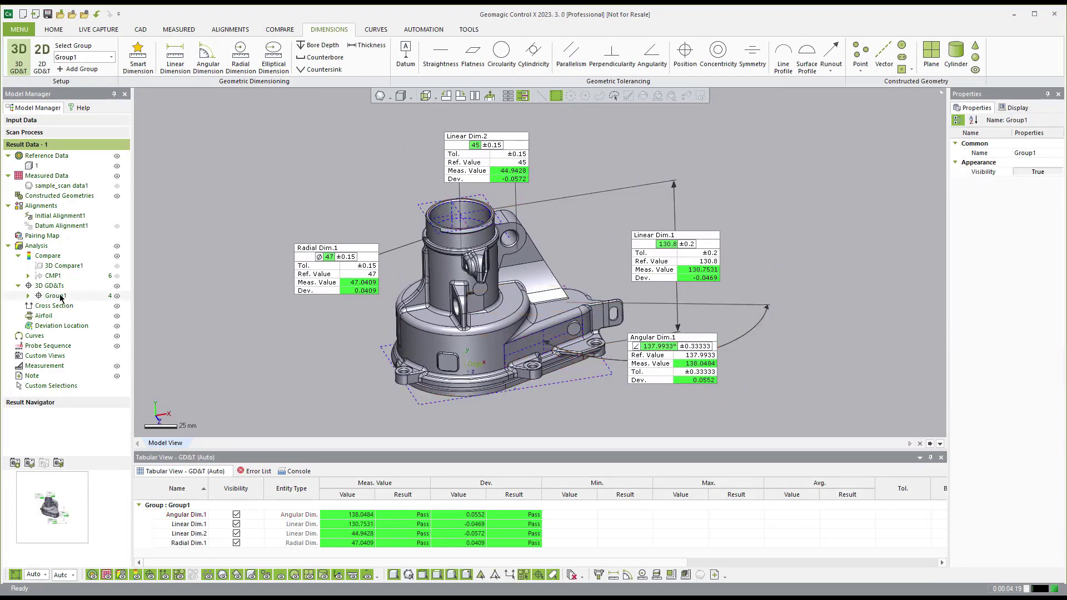
pyautogui.click(58, 464)
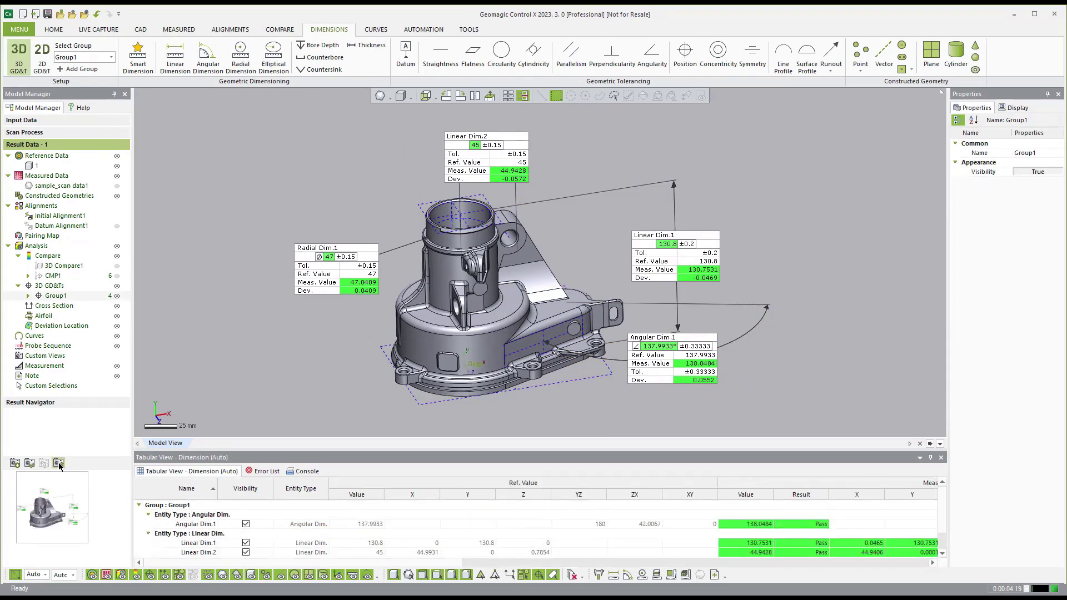
# Add a new GD&T group with Group1 hidden, and apply a 0.1 mm Flatness callout to the tapered extension's front flat side wall.
pyautogui.click(77, 69)
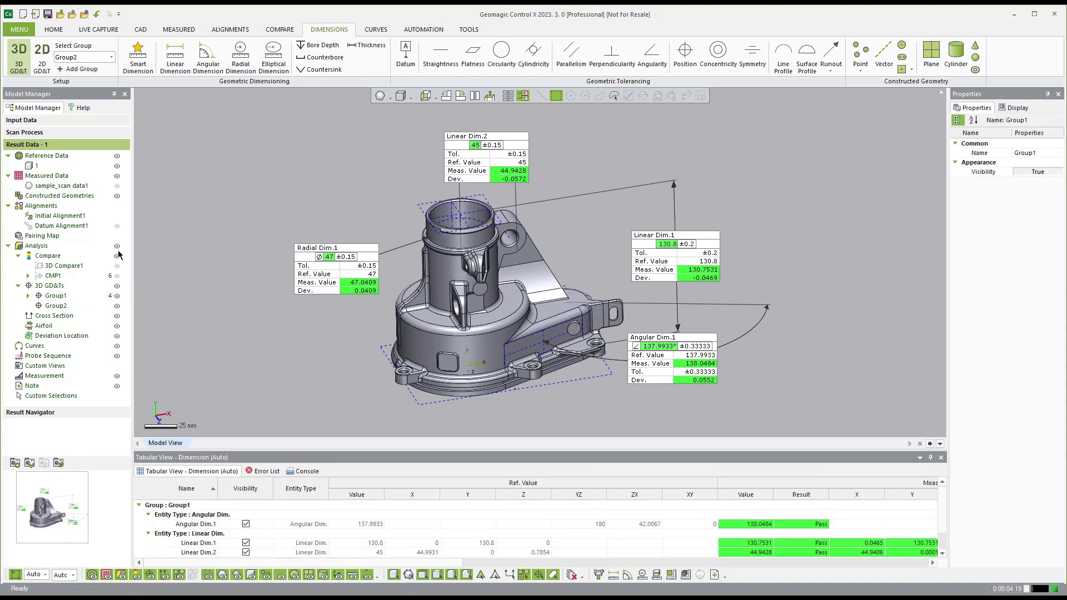
pyautogui.click(117, 297)
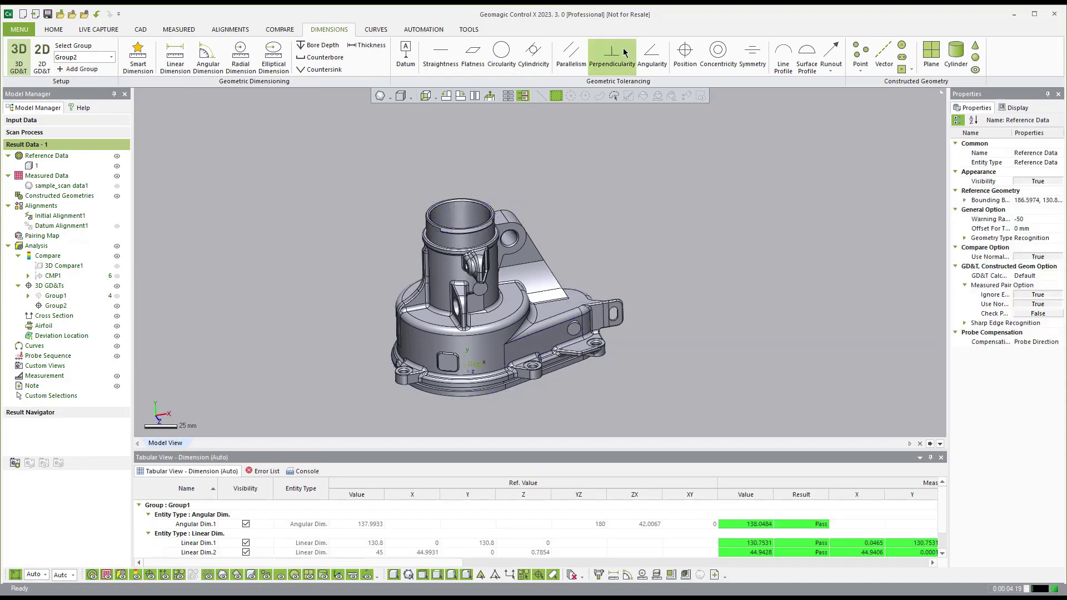
pyautogui.scroll(4, 675, 253)
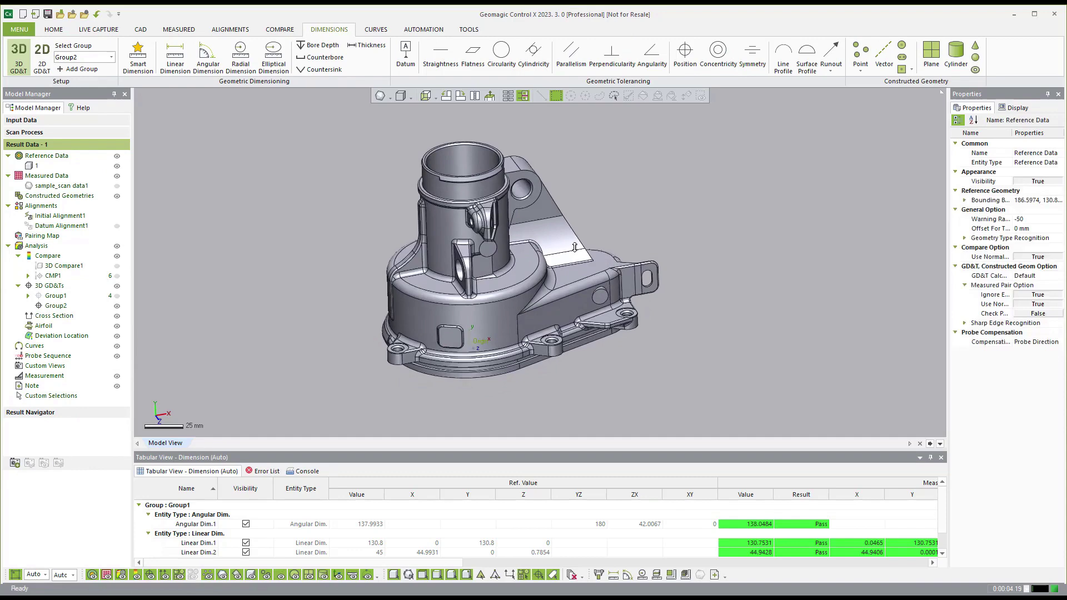
pyautogui.click(470, 53)
pyautogui.click(471, 53)
pyautogui.click(605, 292)
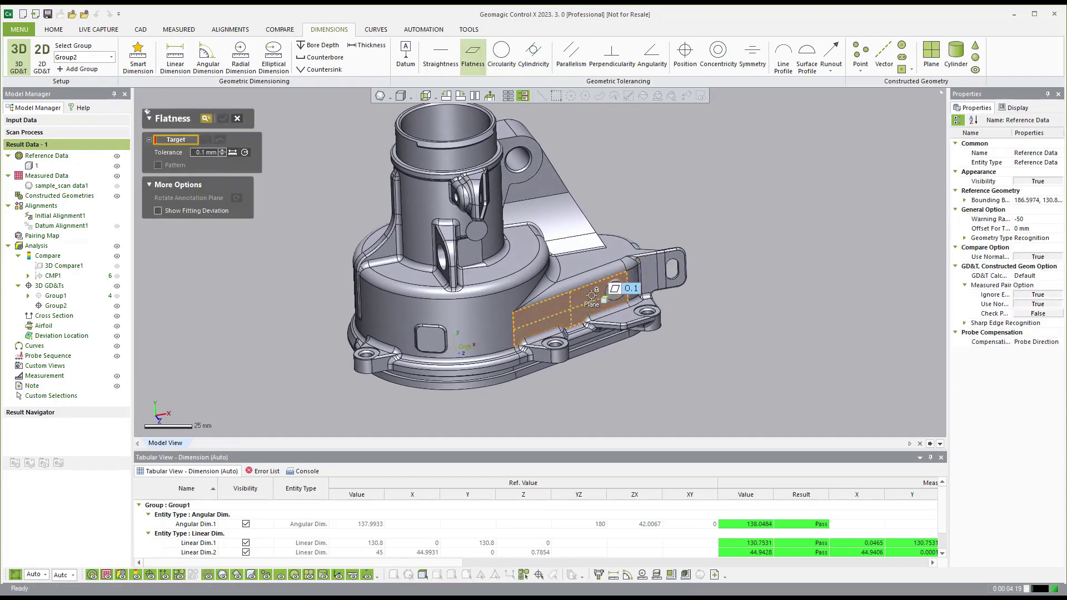
pyautogui.click(655, 189)
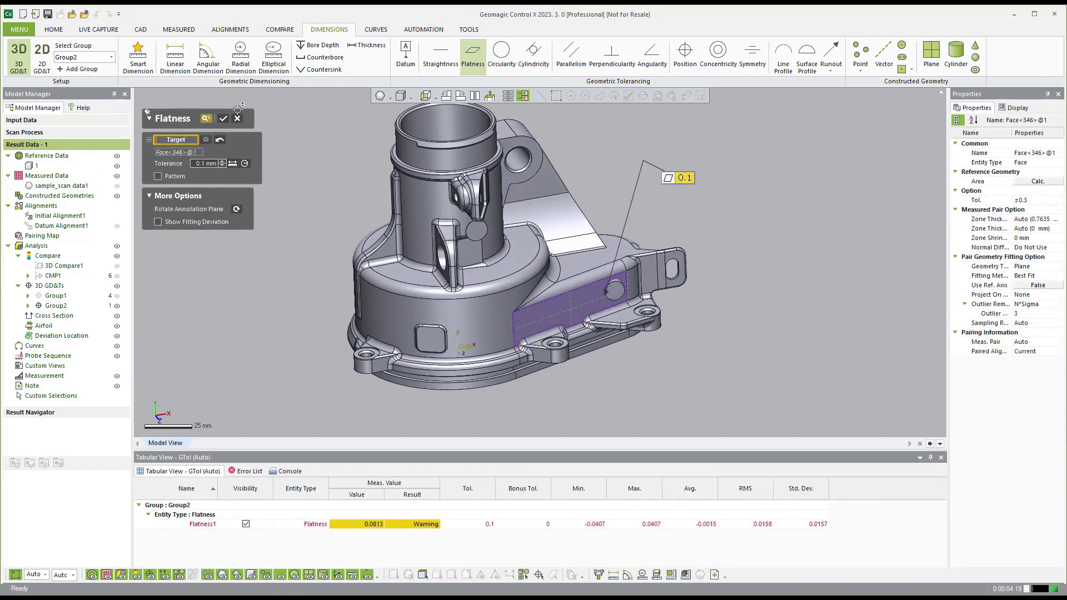
pyautogui.click(224, 119)
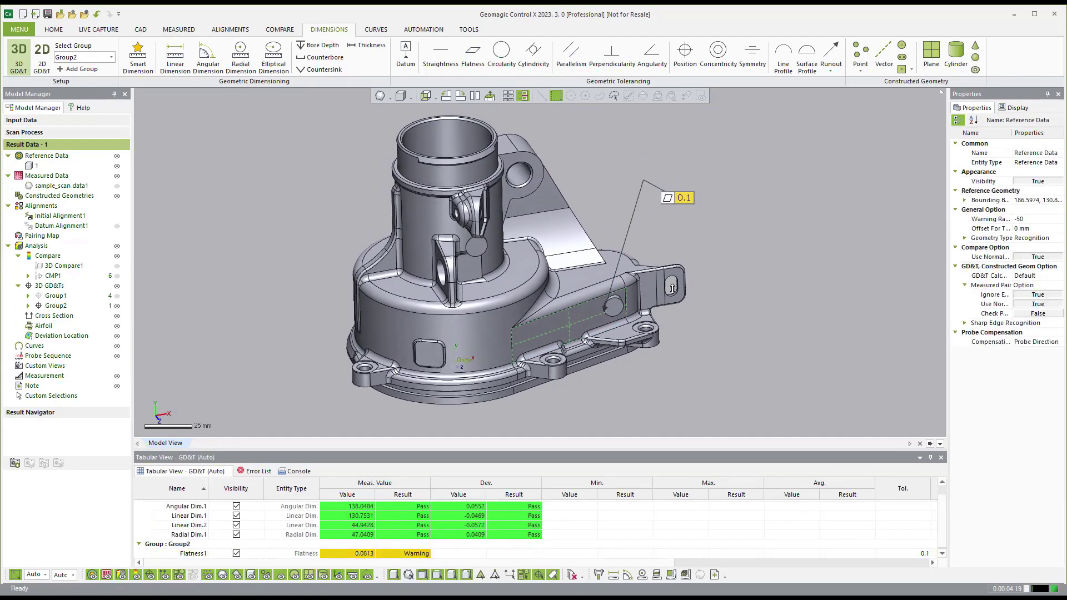
# Place Datum A on the upper neck's bore and Datum B on the body's bottom rim face.
pyautogui.click(405, 56)
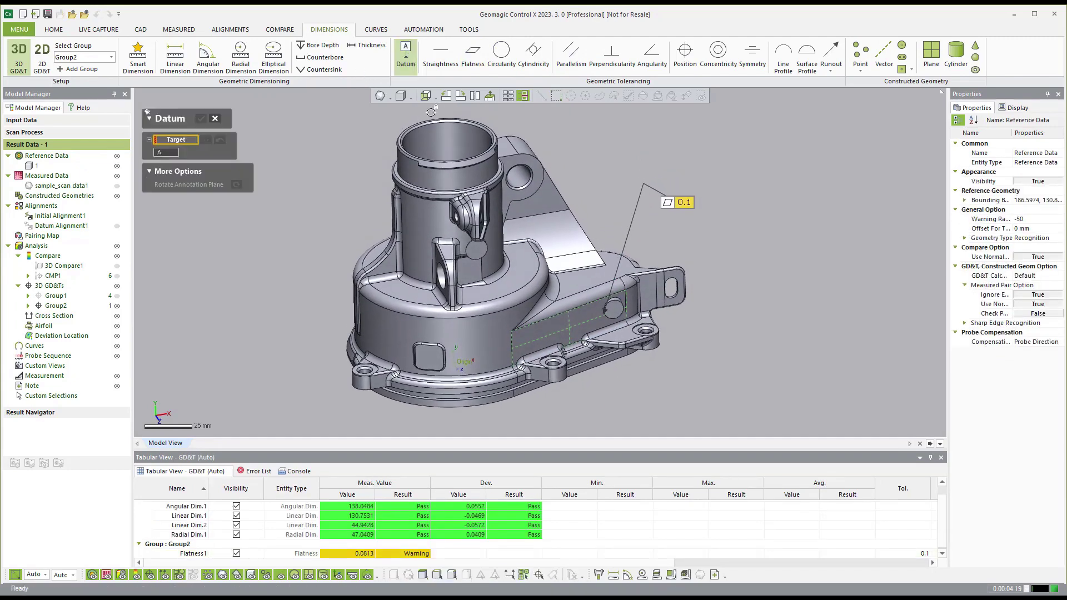
pyautogui.moveTo(440, 129); pyautogui.dragTo(330, 97)
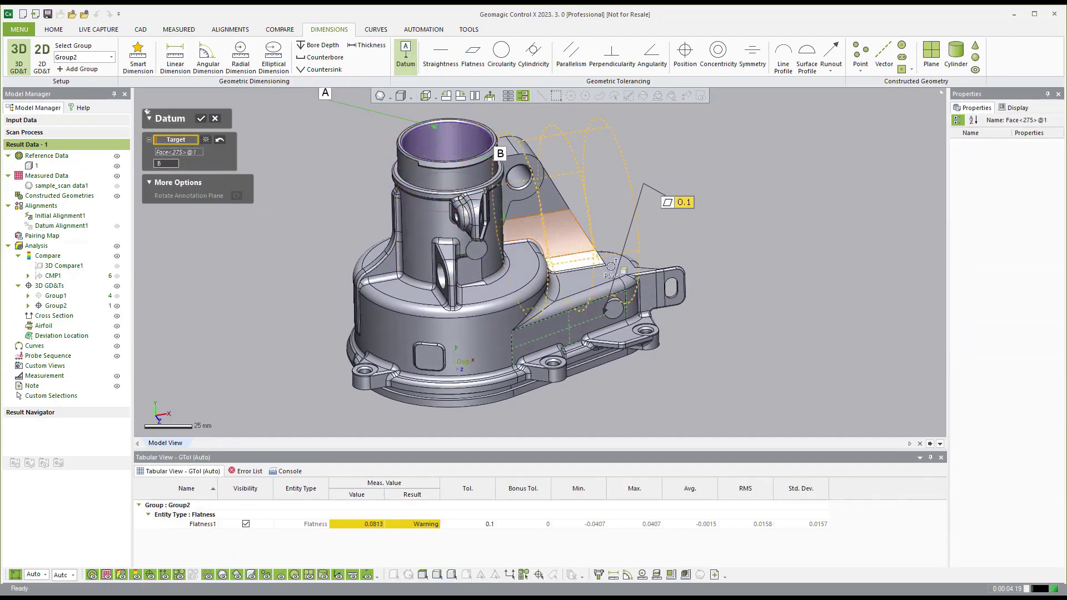
pyautogui.moveTo(667, 284); pyautogui.dragTo(648, 370, button='right')
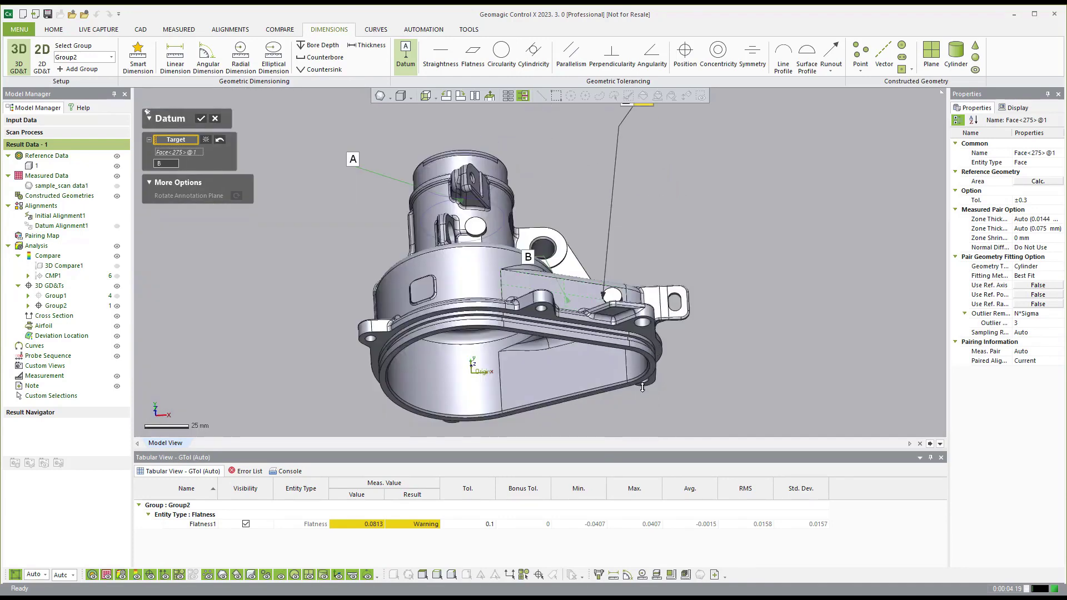
pyautogui.moveTo(653, 364); pyautogui.dragTo(700, 340)
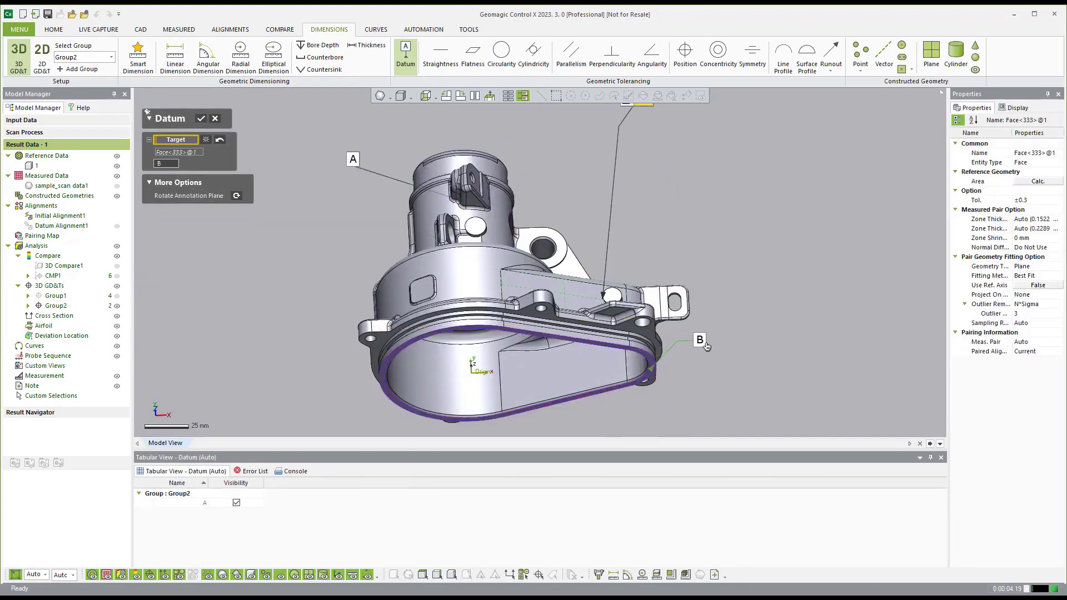
# Place Datum C on the flat face of the slotted side tab and accept the datums.
pyautogui.moveTo(775, 396); pyautogui.dragTo(698, 306, button='right')
pyautogui.scroll(1, 695, 312)
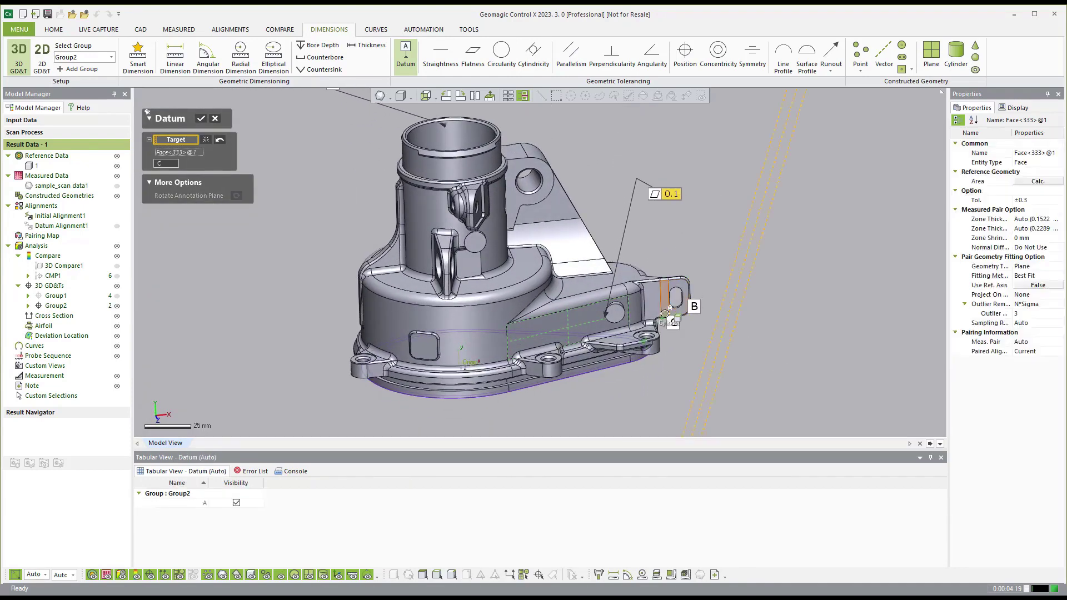
pyautogui.moveTo(675, 312); pyautogui.dragTo(751, 280)
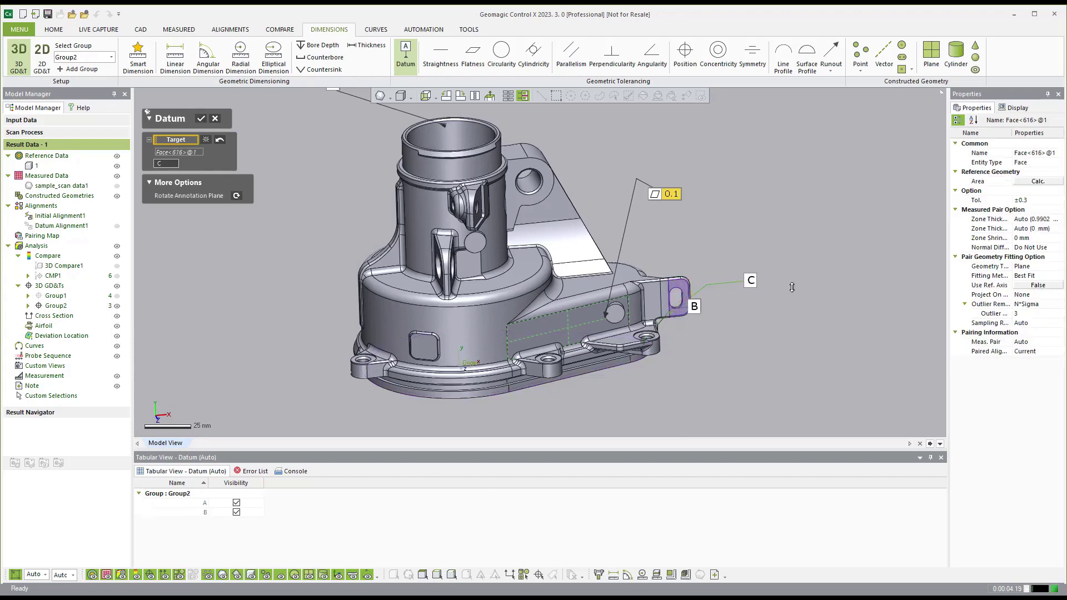
pyautogui.scroll(-3, 791, 285)
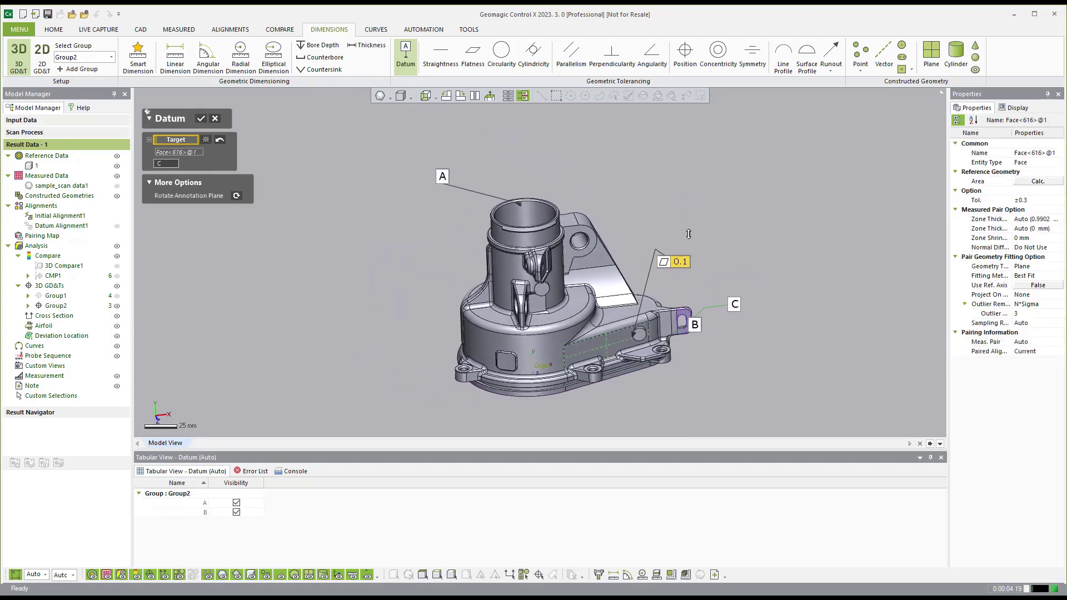
pyautogui.click(200, 119)
# Add a 0.254 mm Position callout to the rear bracket's hole, referencing datums A, B and C in that order.
pyautogui.click(684, 54)
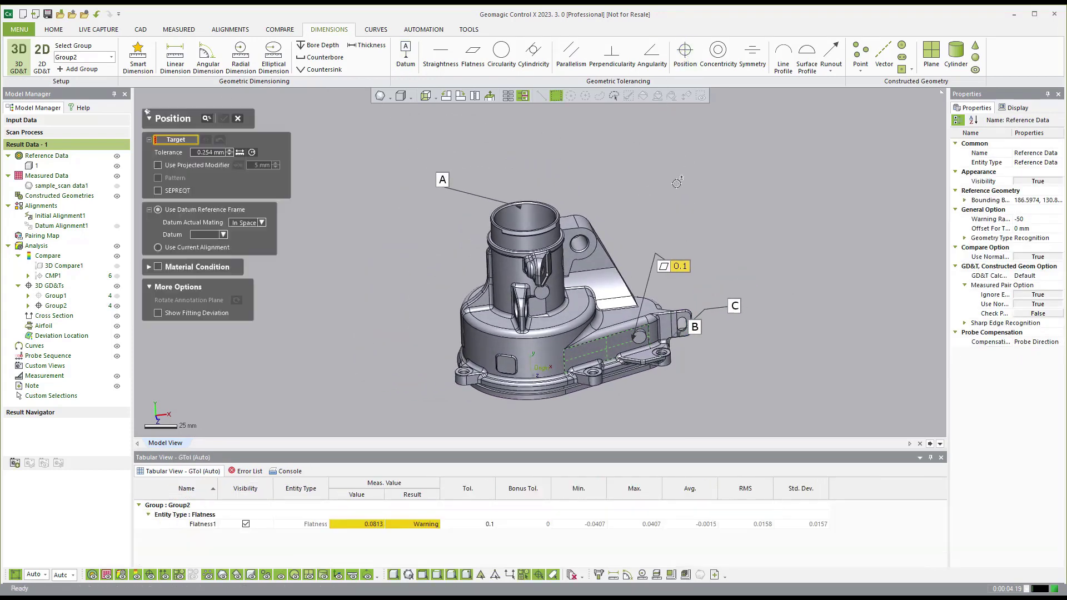
pyautogui.scroll(3, 579, 244)
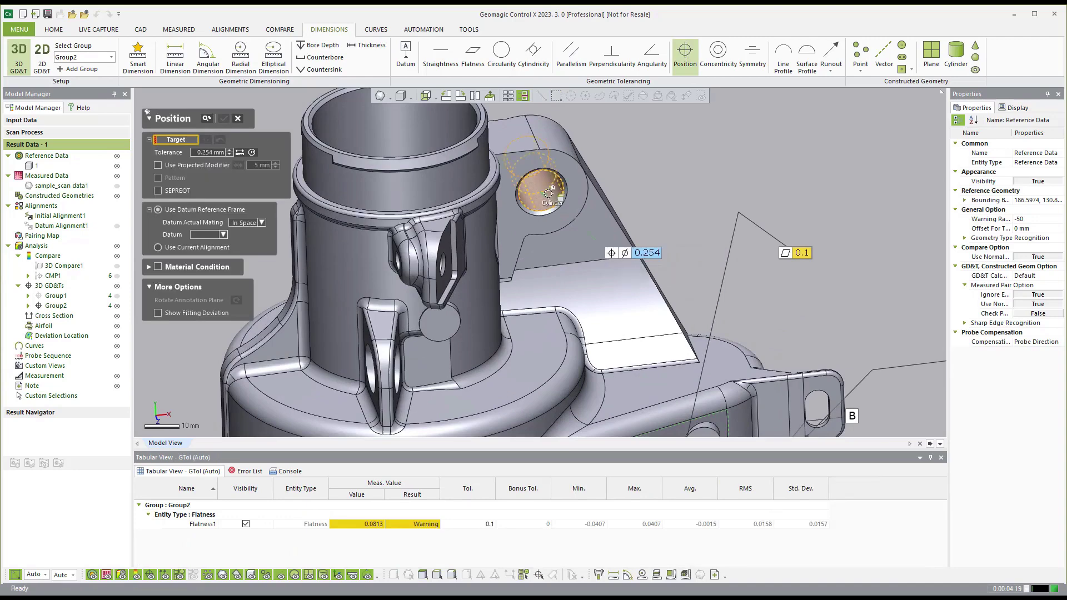
pyautogui.click(538, 192)
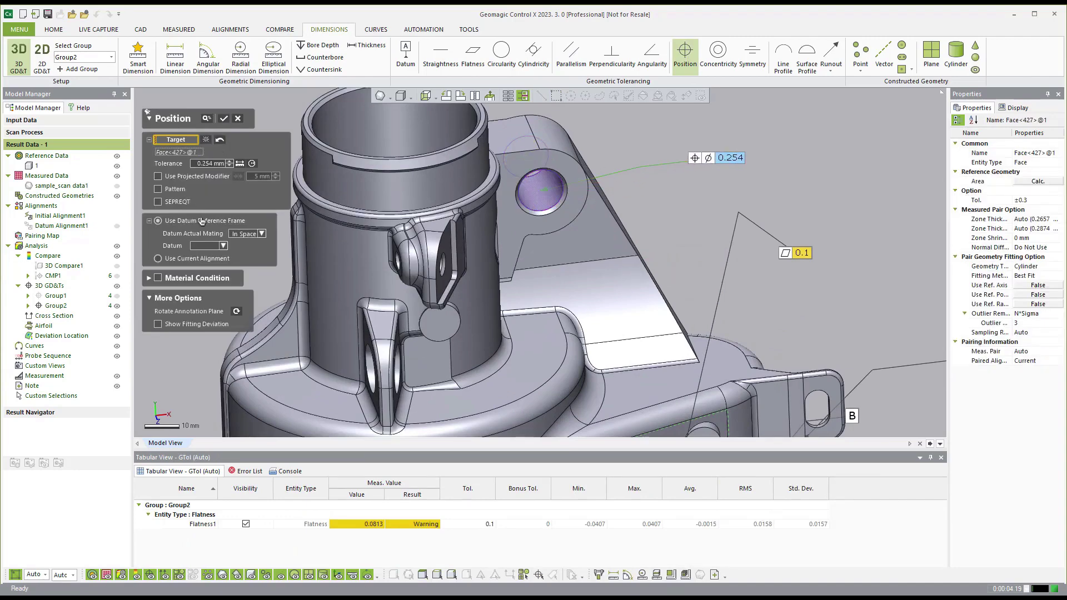
pyautogui.click(224, 246)
pyautogui.click(218, 255)
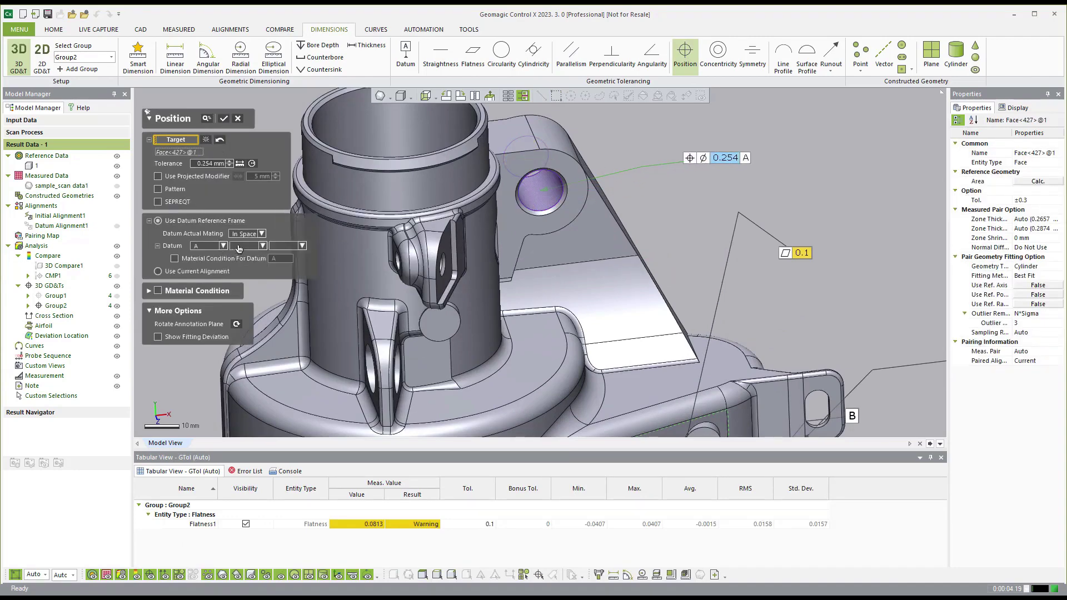
pyautogui.click(242, 246)
pyautogui.click(243, 257)
pyautogui.click(286, 245)
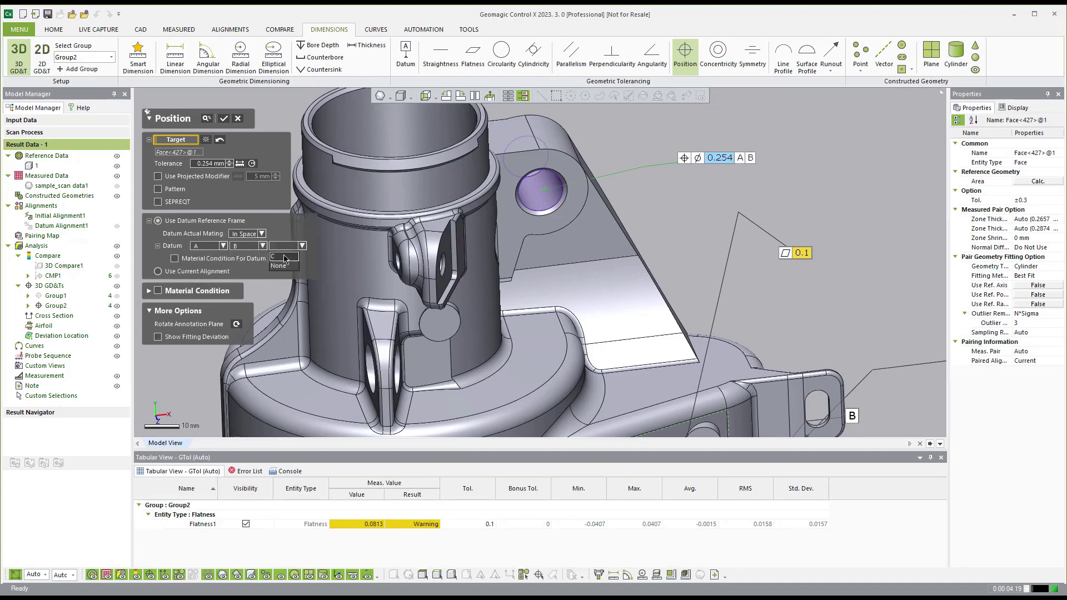
pyautogui.click(283, 256)
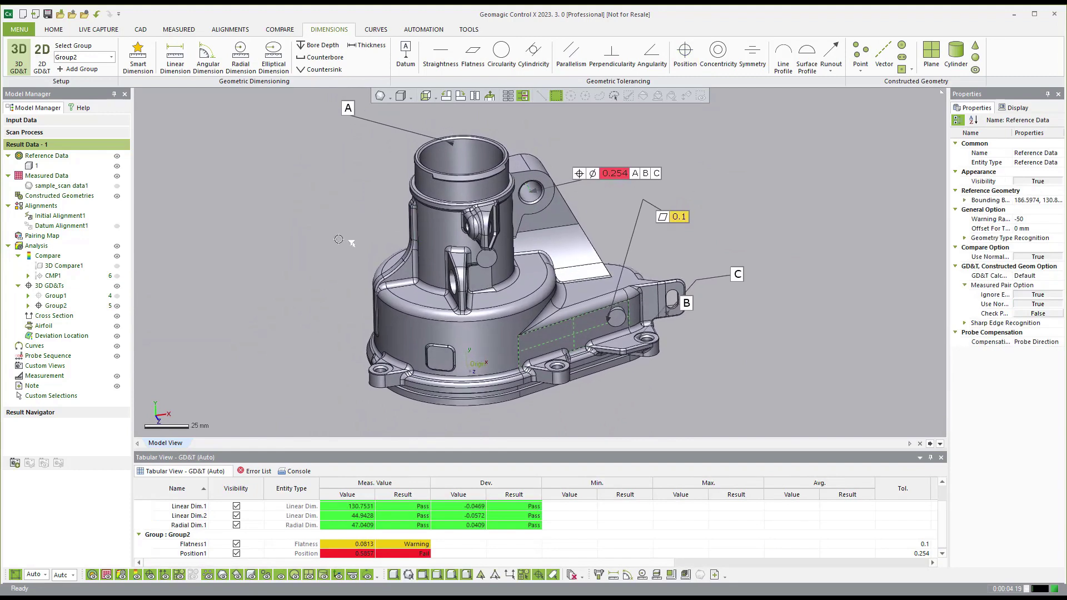
# Select Group2 to review its flatness and position results, and clear the selection.
pyautogui.click(54, 308)
pyautogui.click(275, 311)
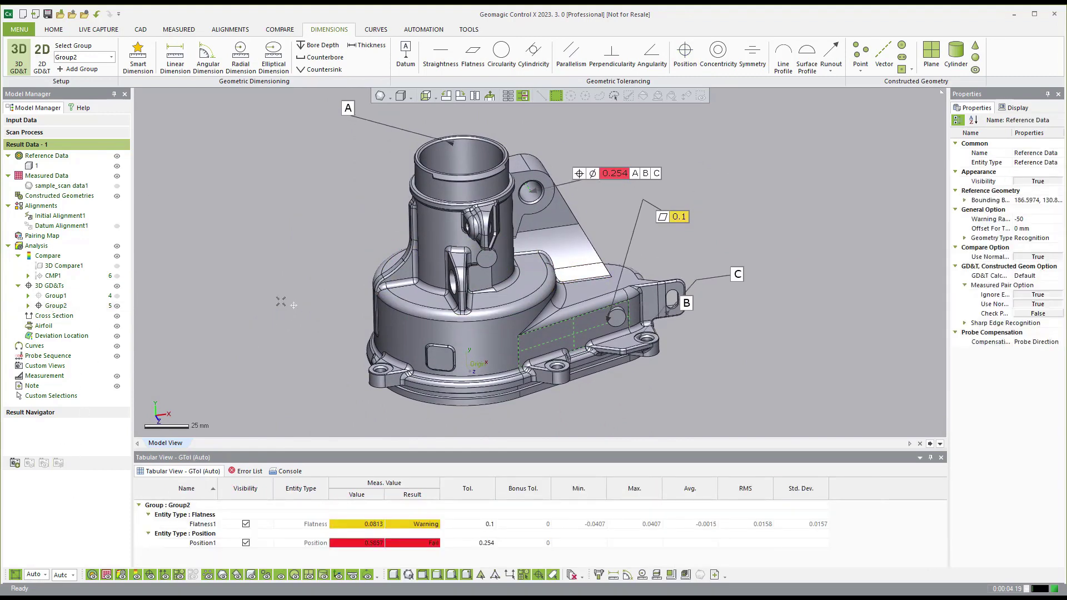
# Create a 2D GD&T cross section parallel to the Y plane, offsetting it to cut through the lower flange's bolt holes.
pyautogui.click(41, 55)
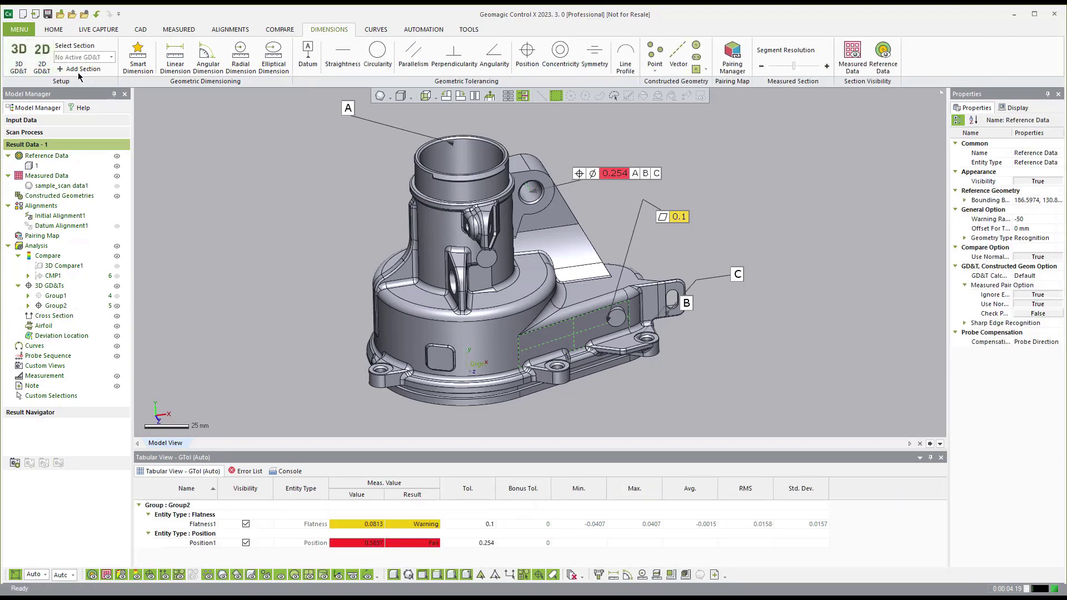
pyautogui.click(81, 69)
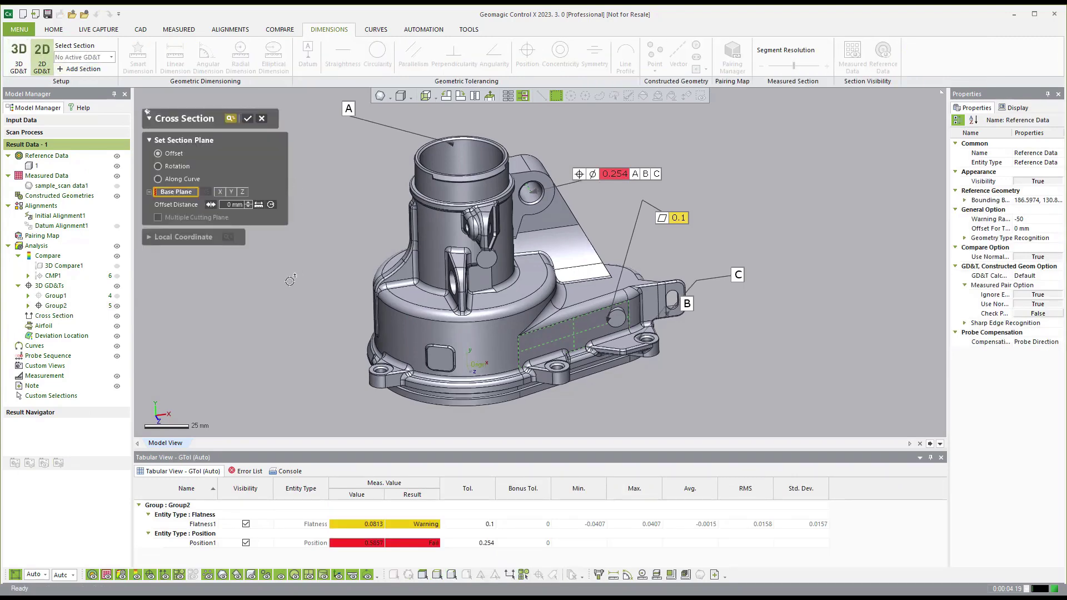
pyautogui.click(222, 193)
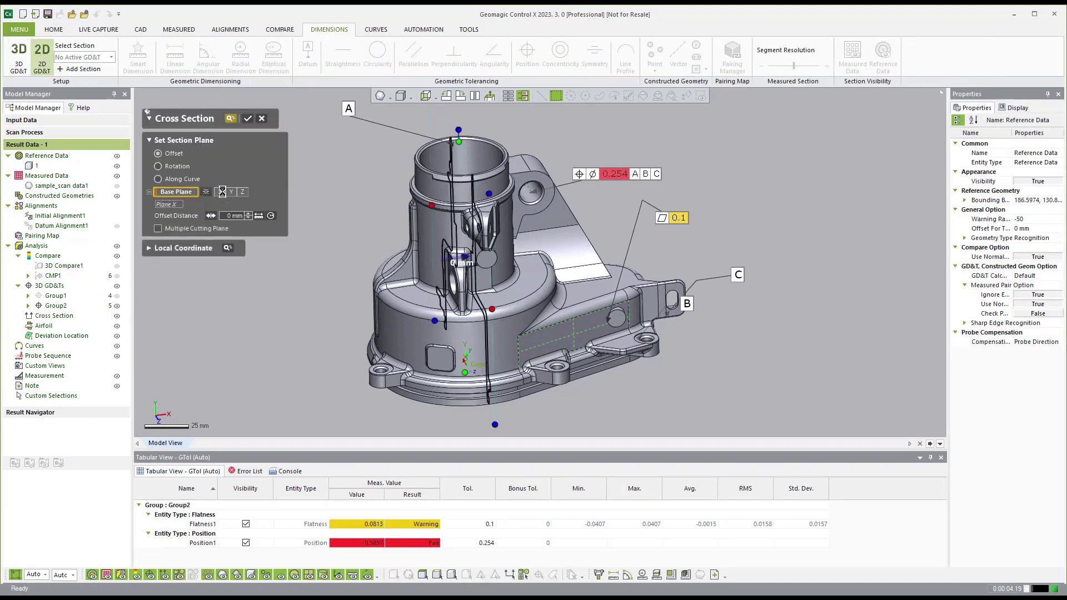
pyautogui.click(231, 192)
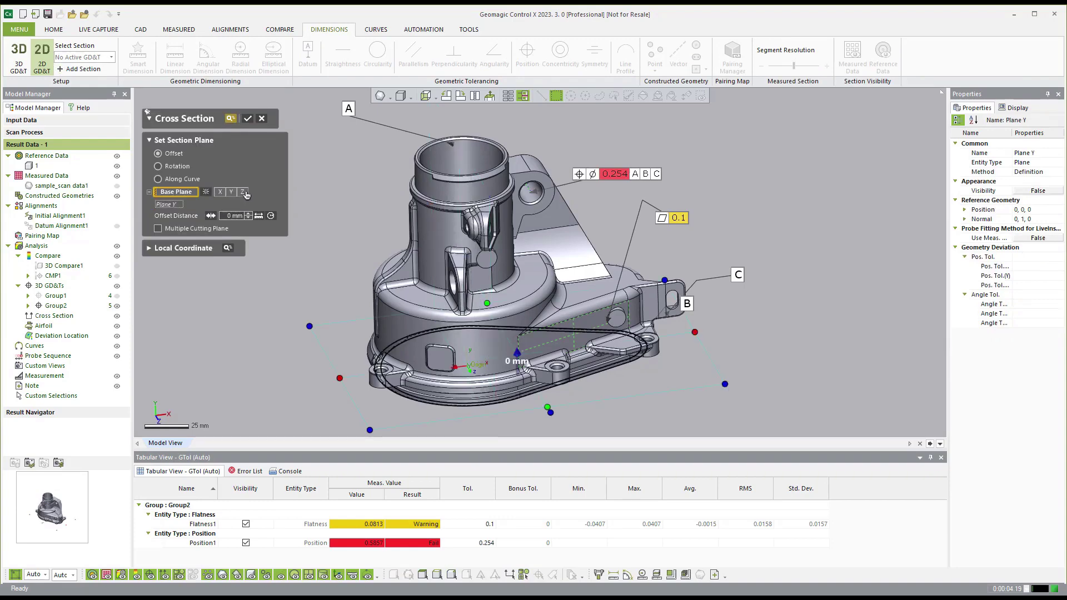
pyautogui.moveTo(481, 345); pyautogui.dragTo(506, 244, button='right')
pyautogui.scroll(5, 509, 253)
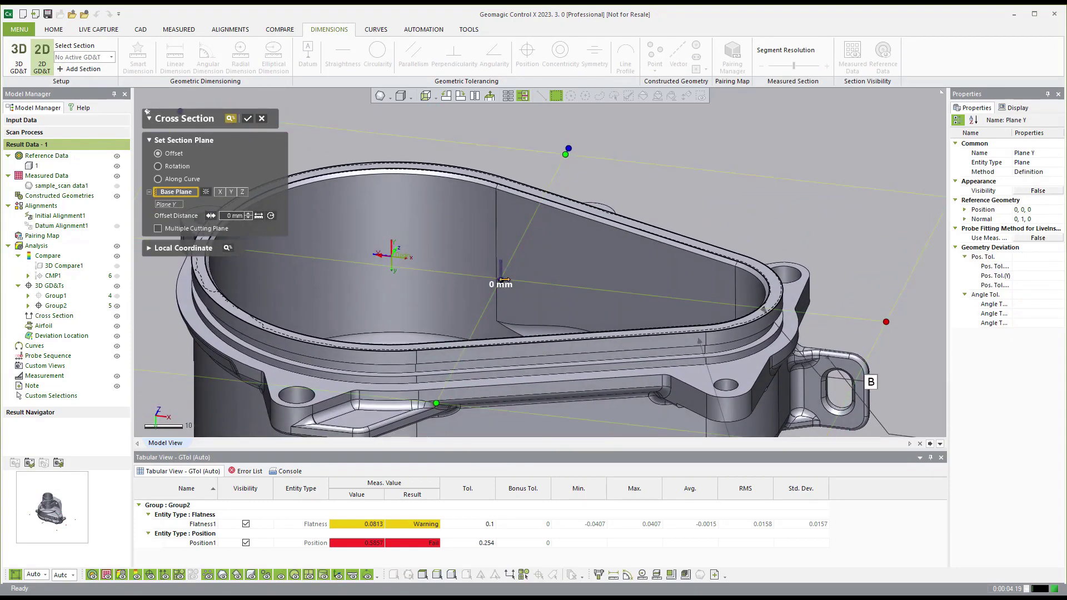
pyautogui.moveTo(503, 279); pyautogui.dragTo(495, 305)
pyautogui.click(248, 119)
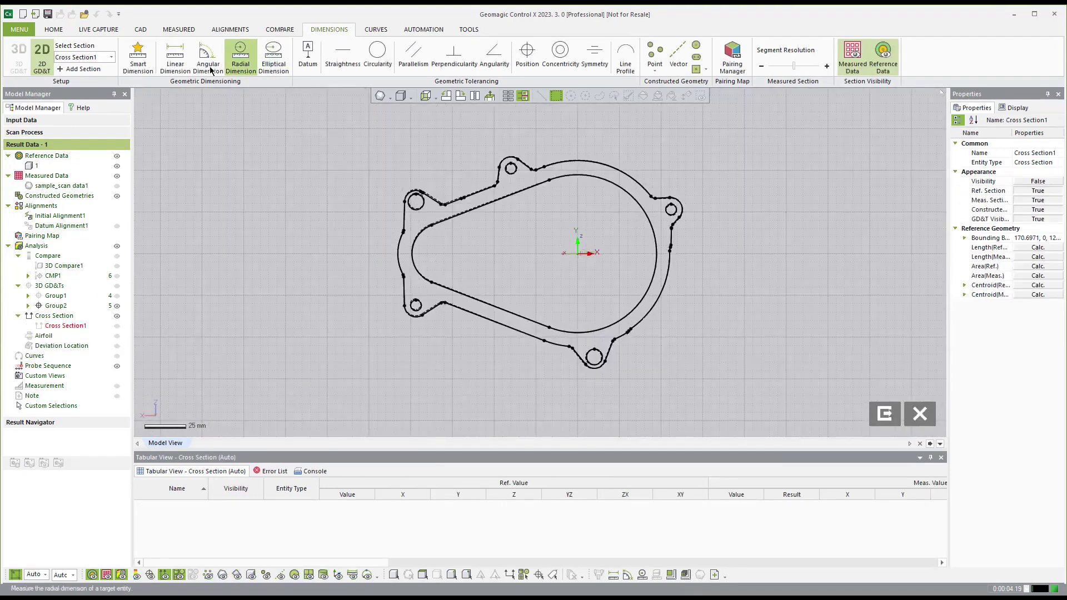
pyautogui.click(175, 56)
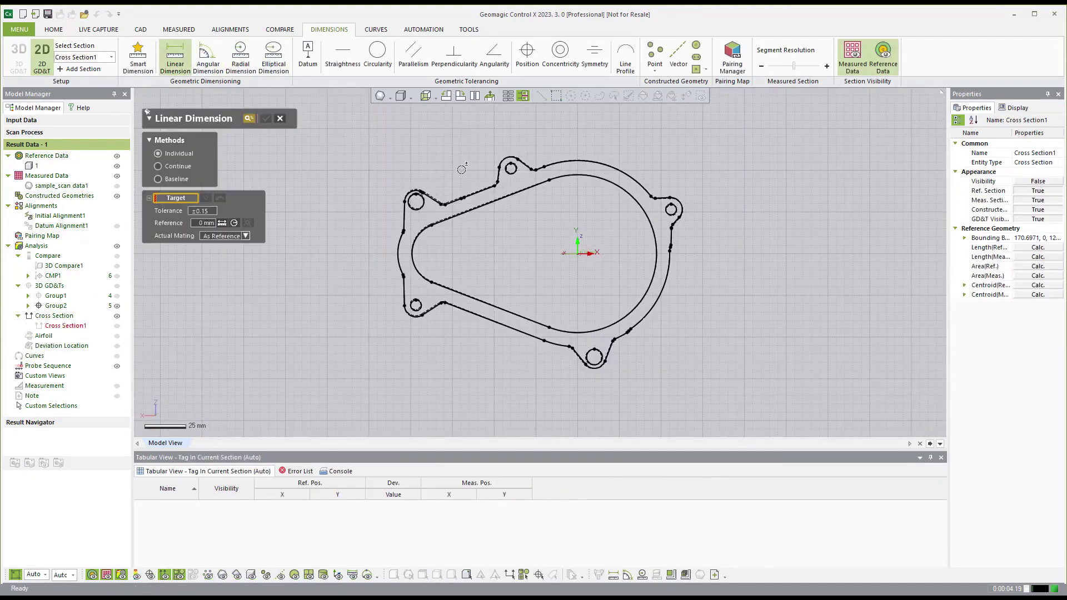
pyautogui.click(512, 168)
pyautogui.click(676, 205)
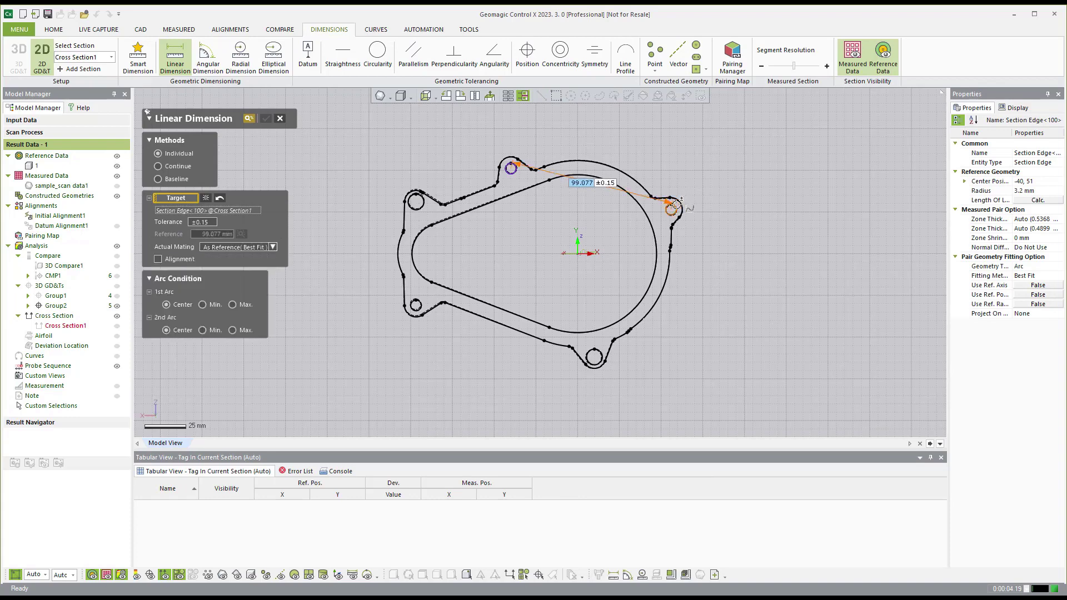
pyautogui.click(664, 174)
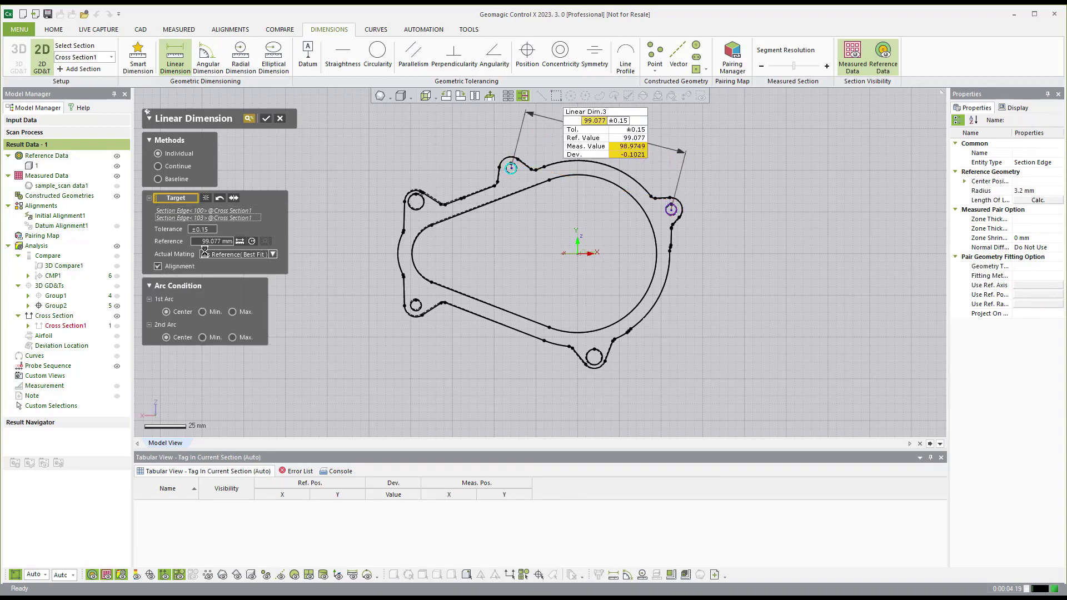
pyautogui.moveTo(608, 125); pyautogui.dragTo(608, 110)
pyautogui.scroll(-3, 625, 216)
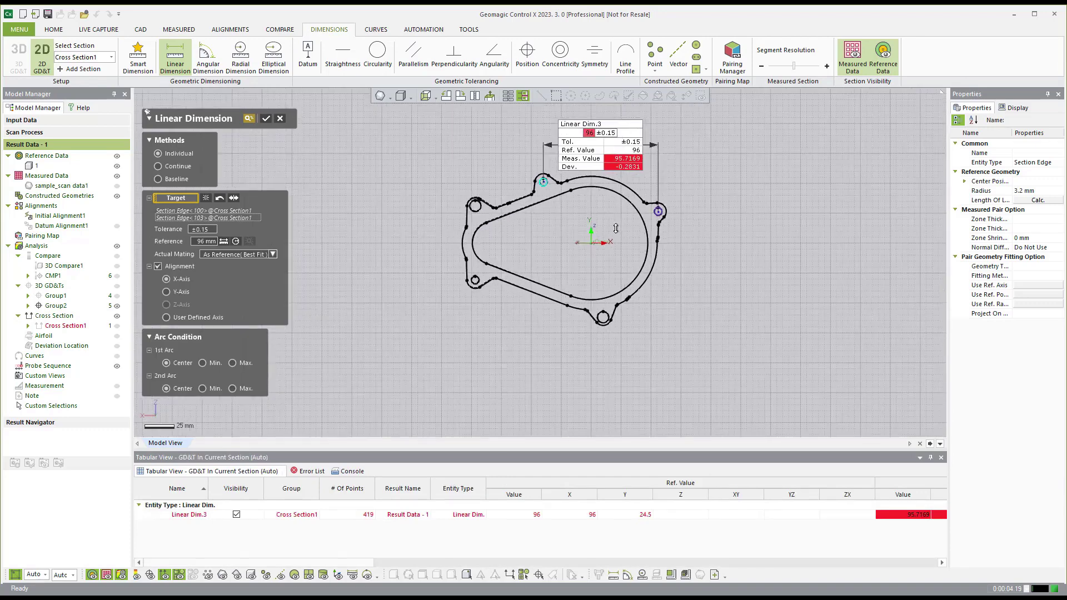
# Discard the open linear dimension and add a Smart Dimension to the section's large inner arc as a diameter with ±0.15 tolerance.
pyautogui.click(139, 59)
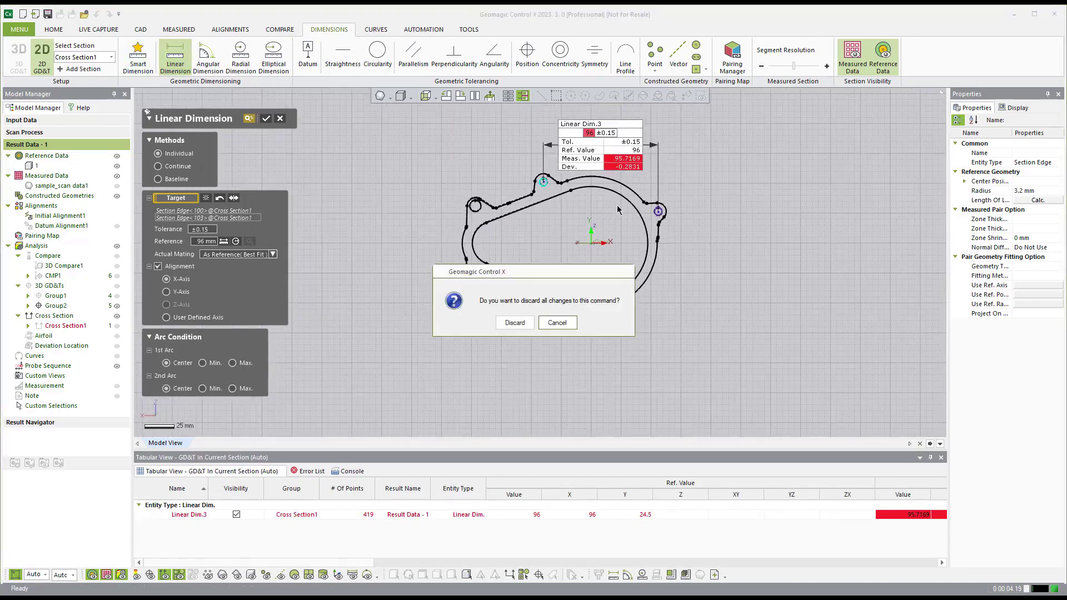
pyautogui.click(514, 322)
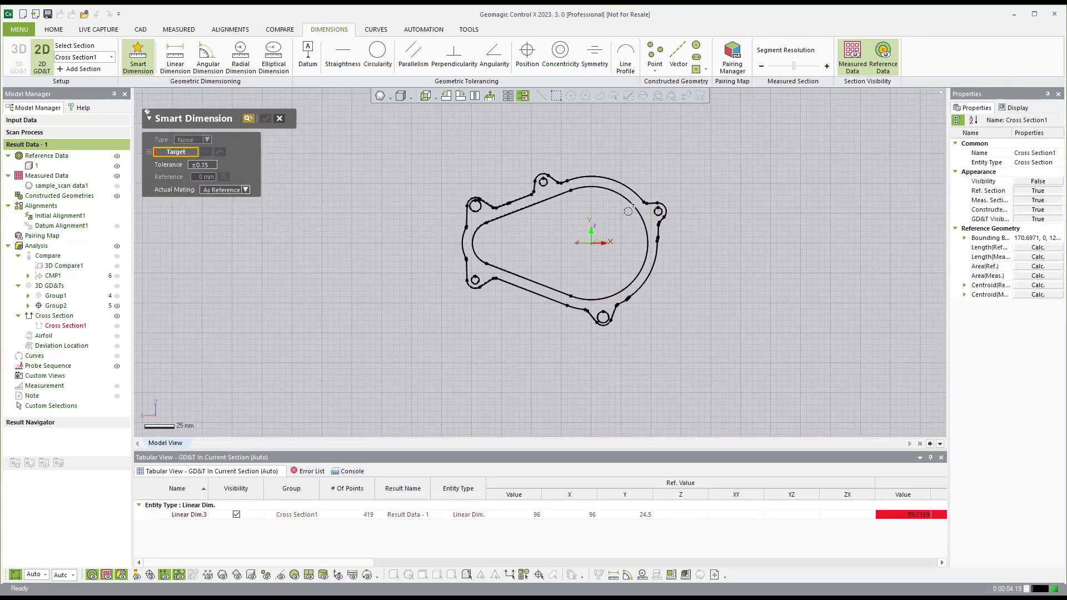
pyautogui.click(631, 209)
pyautogui.click(739, 245)
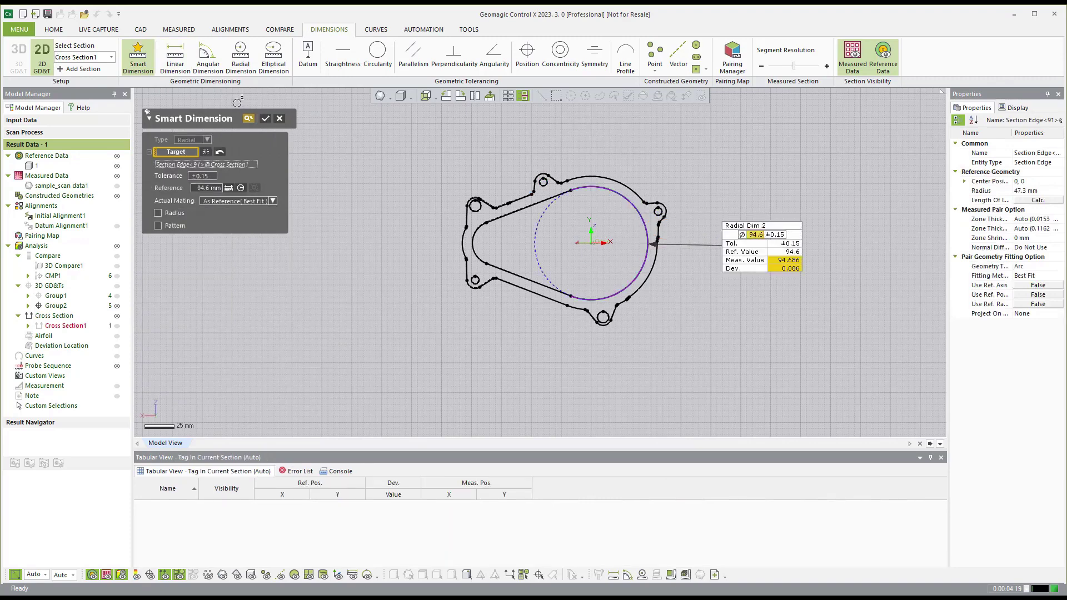
pyautogui.click(266, 120)
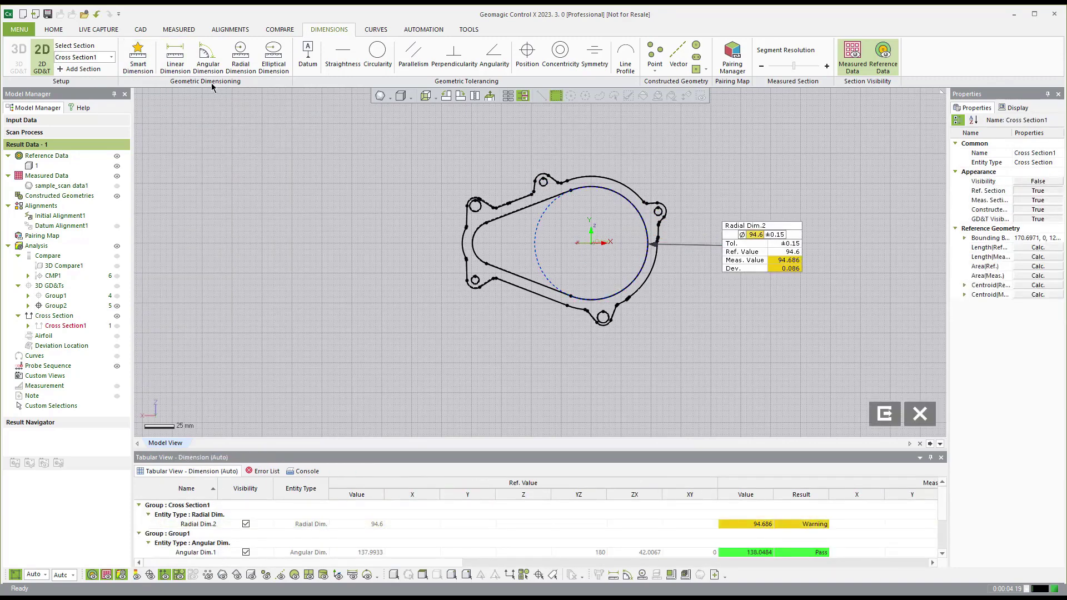
# Add a direct centre-to-centre linear dimension with ±0.15 tolerance between the two upper bolt holes, placing it above the section.
pyautogui.click(175, 55)
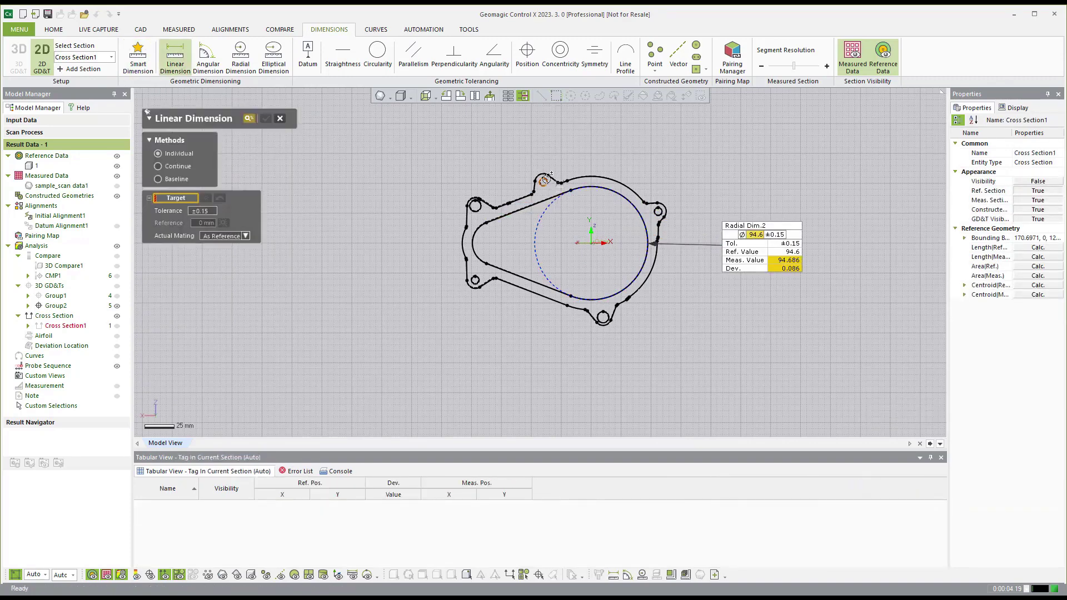
pyautogui.click(550, 176)
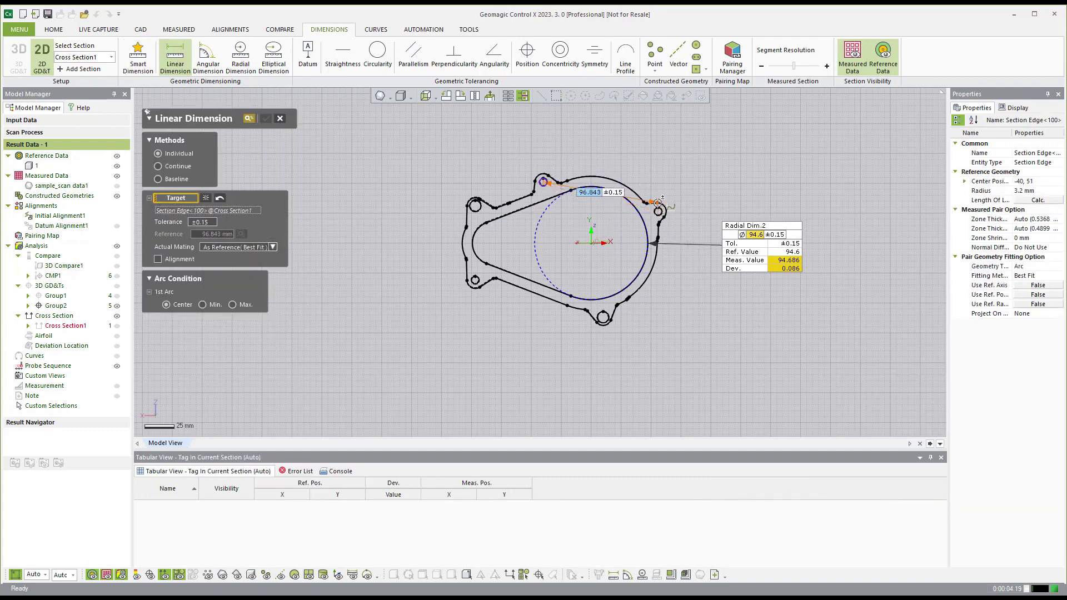
pyautogui.click(658, 202)
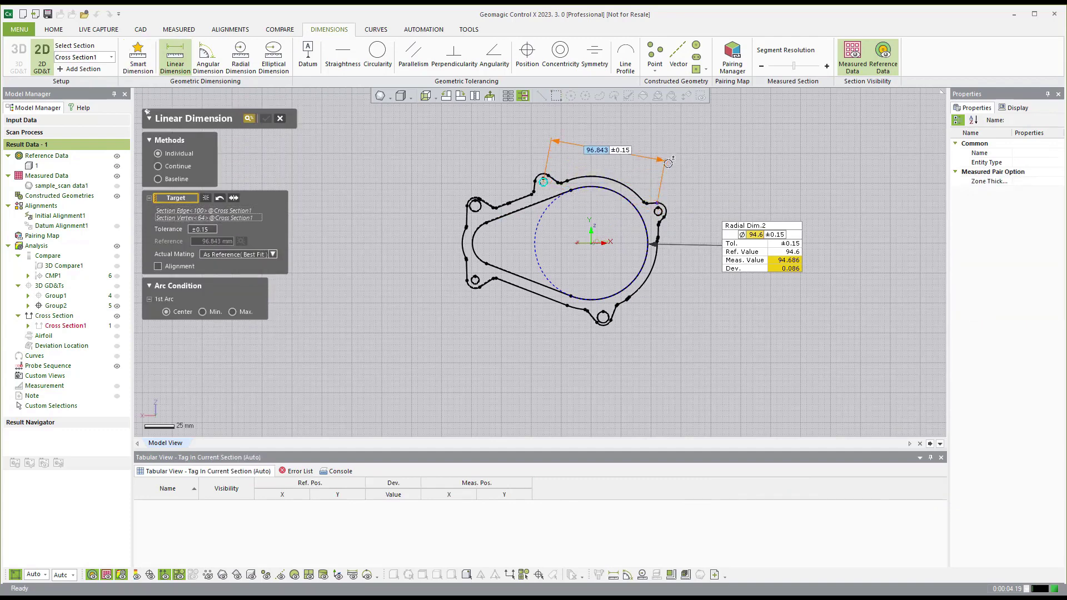
pyautogui.press('Escape')
pyautogui.click(658, 212)
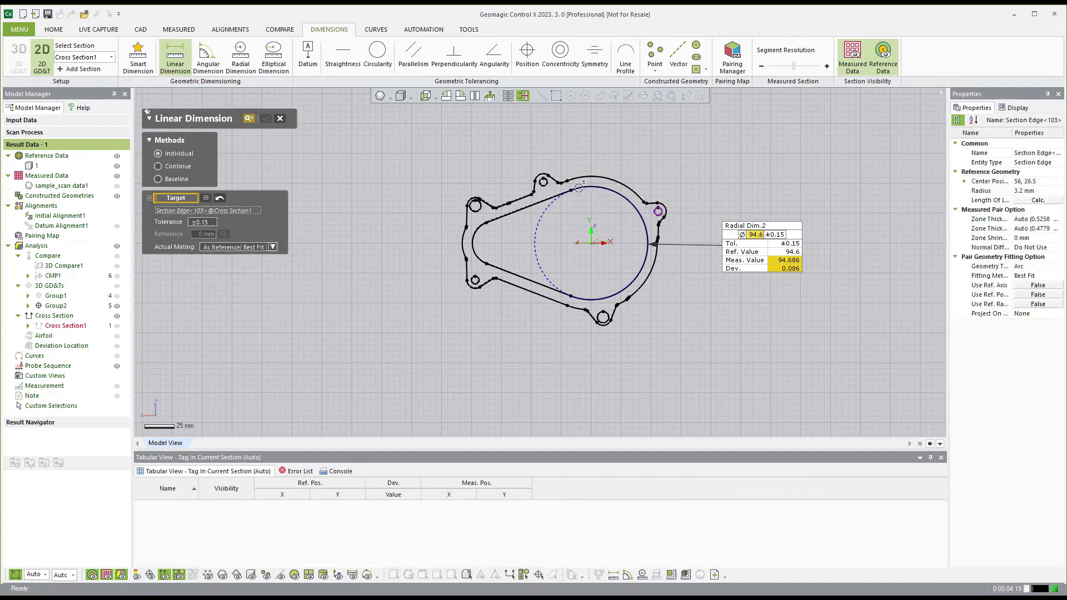
pyautogui.click(543, 181)
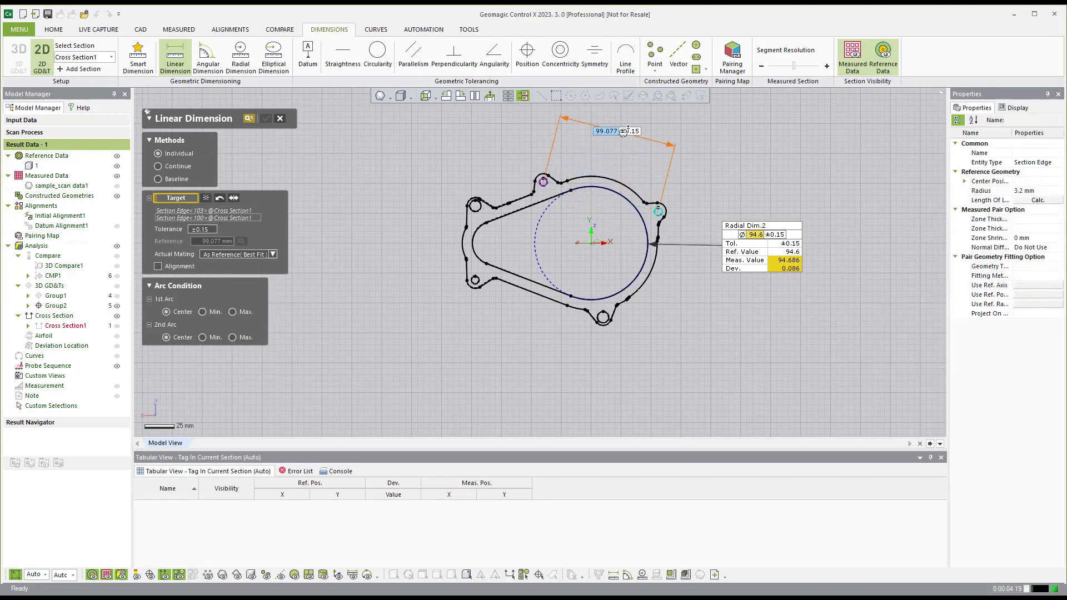
pyautogui.click(600, 117)
pyautogui.click(266, 119)
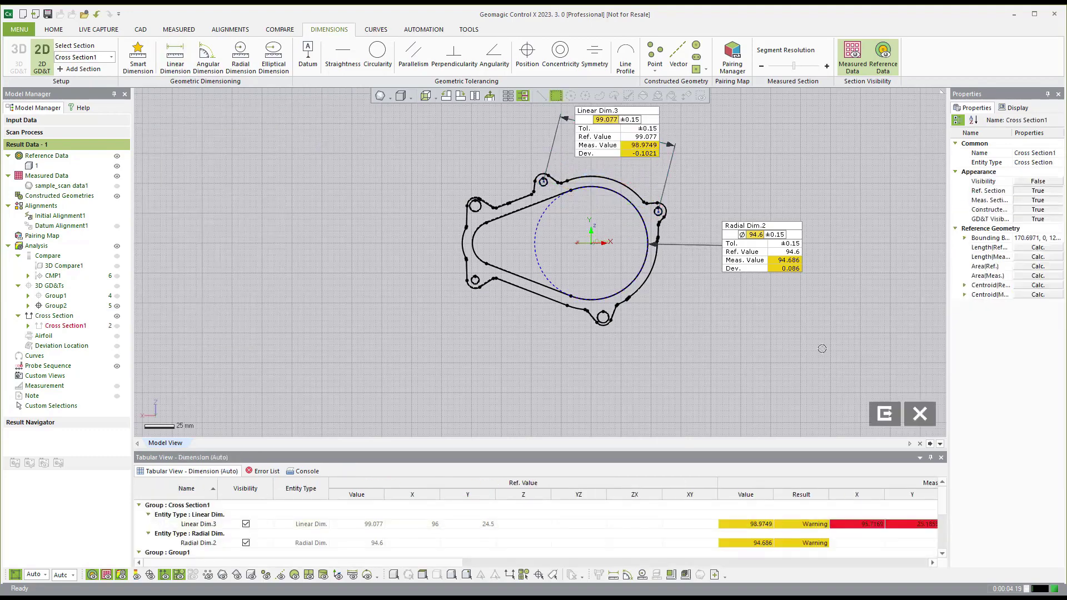
# Exit the 2D section and hide Cross Section1 in the 3D model.
pyautogui.click(886, 414)
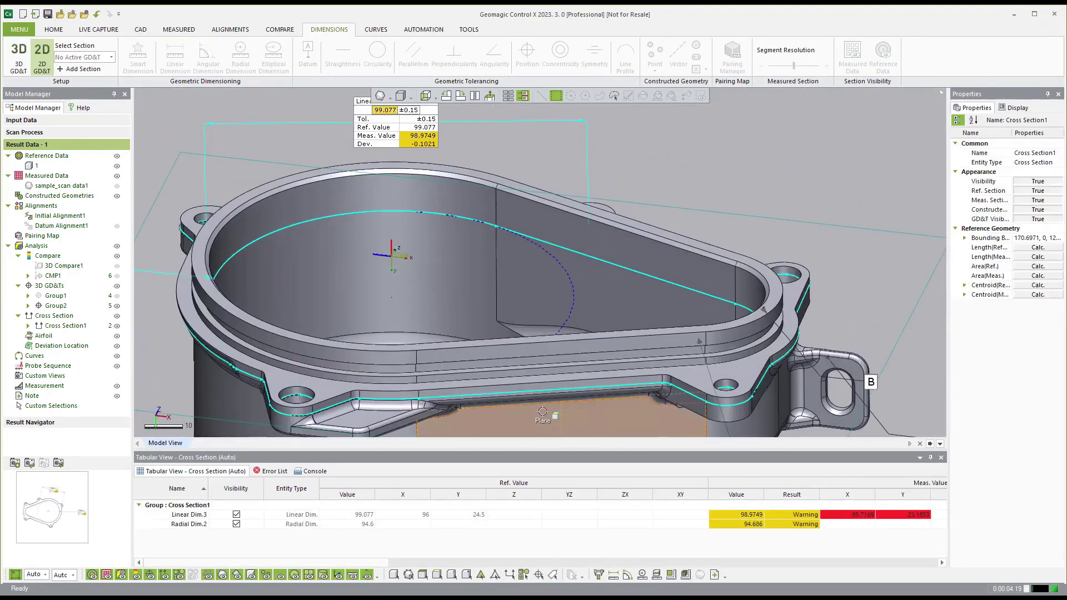
pyautogui.click(117, 327)
pyautogui.scroll(-5, 453, 239)
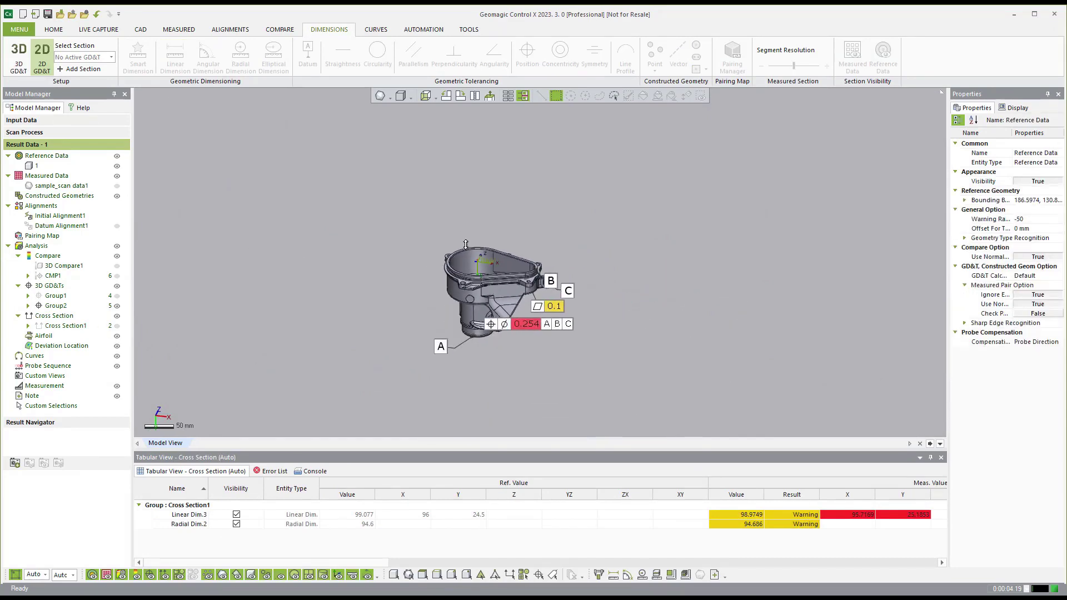
pyautogui.scroll(3, 465, 325)
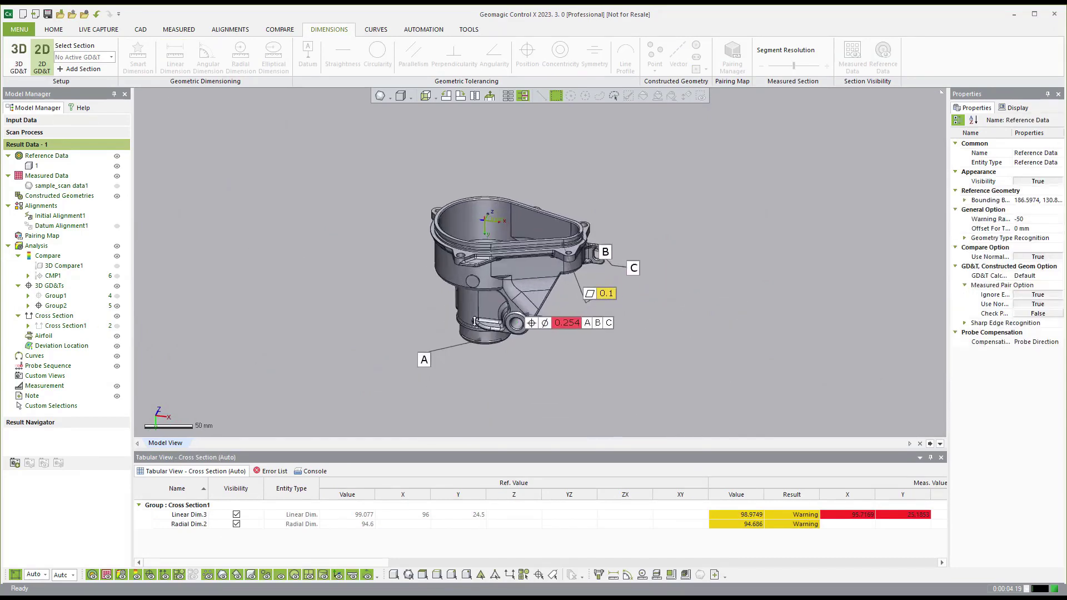
# Hide Group2's callouts and return to 3D GD&T mode with the housing's neck facing up.
pyautogui.click(117, 306)
pyautogui.moveTo(466, 328); pyautogui.dragTo(448, 163, button='right')
pyautogui.scroll(2, 470, 225)
pyautogui.click(19, 57)
pyautogui.moveTo(390, 133); pyautogui.dragTo(392, 140, button='right')
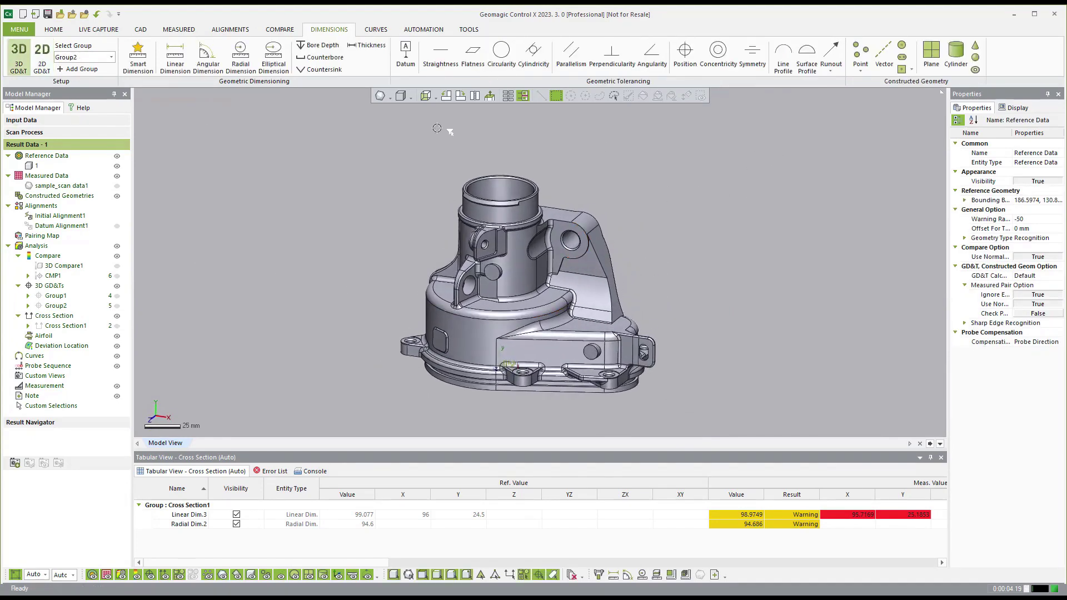
# Generate a report of Result Data - 1 with the Letter_Landscape template, including the data, alignments, 3D Compare1, CMP1, Cross Section1, Group1 and Group2.
pyautogui.click(53, 30)
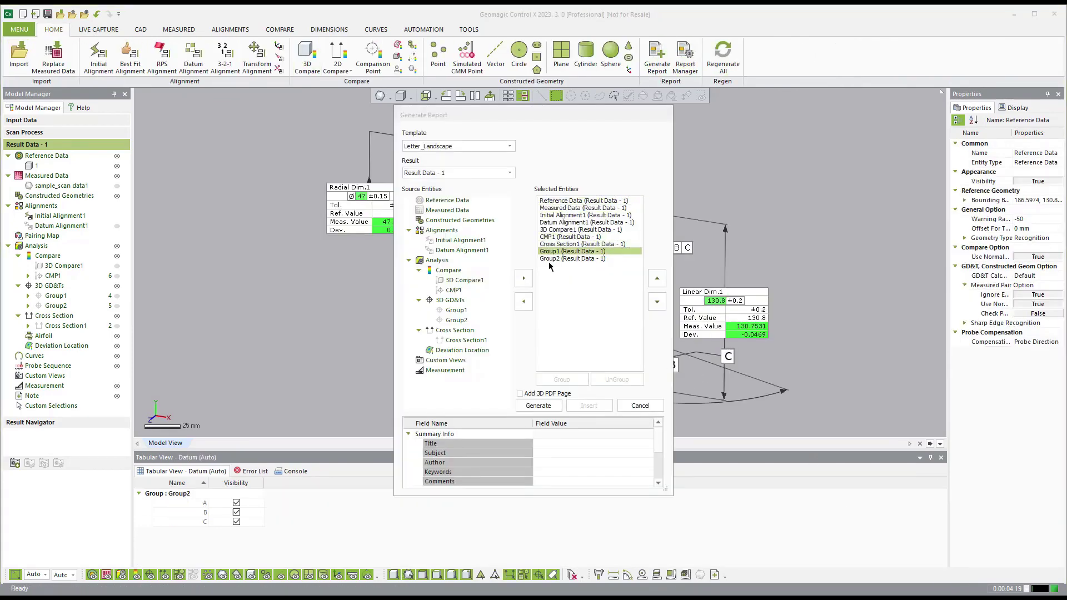
pyautogui.click(538, 406)
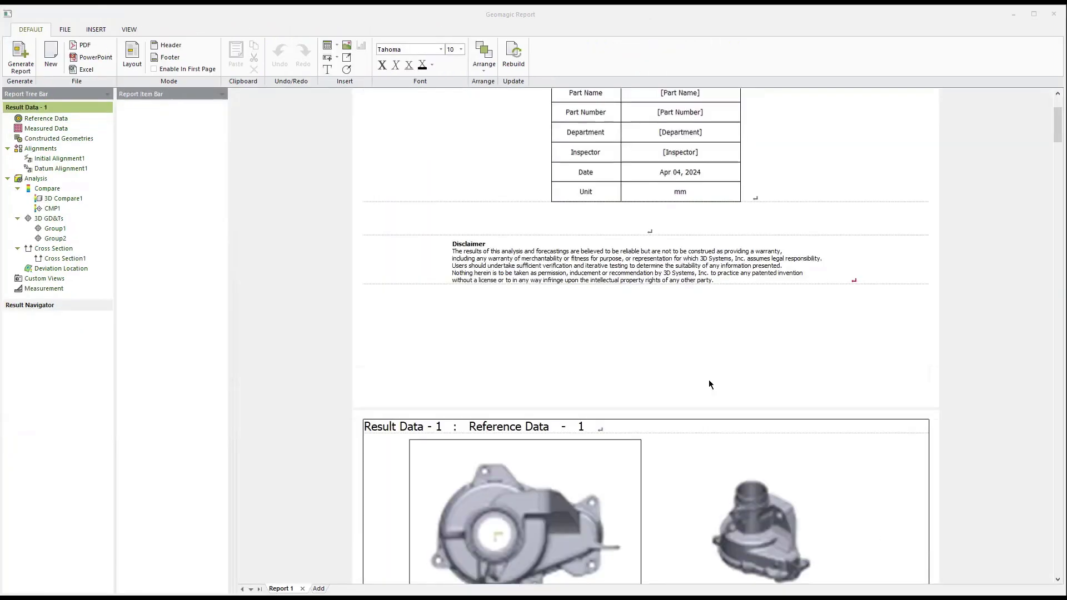
# Review the report's model, alignment, 3D Compare, comparison point, cross-section and GD&T pages, and return to the inspection project.
pyautogui.scroll(-10, 710, 383)
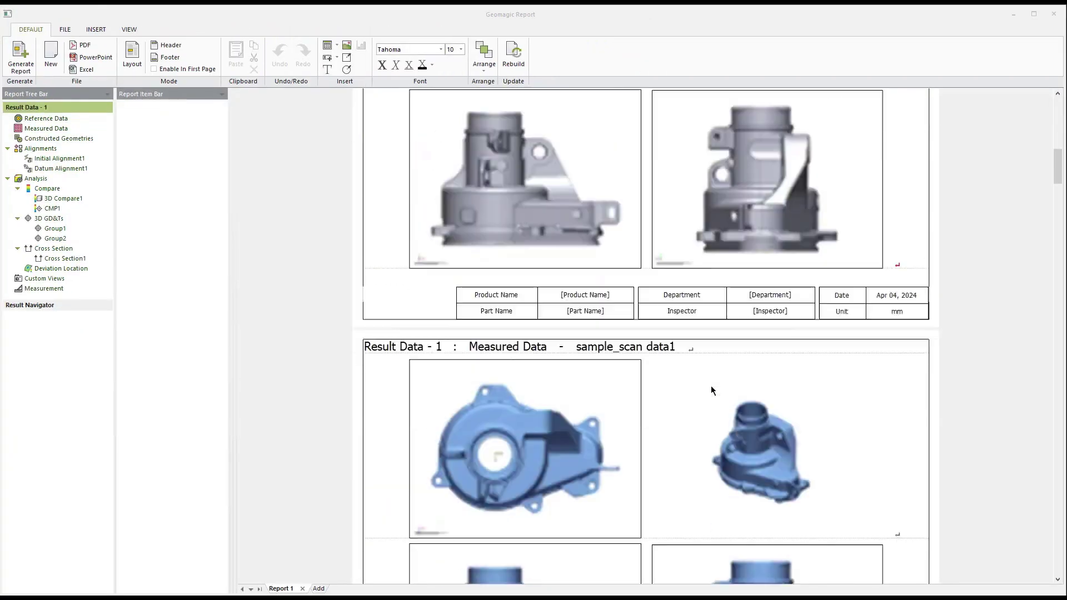
pyautogui.scroll(-15, 711, 386)
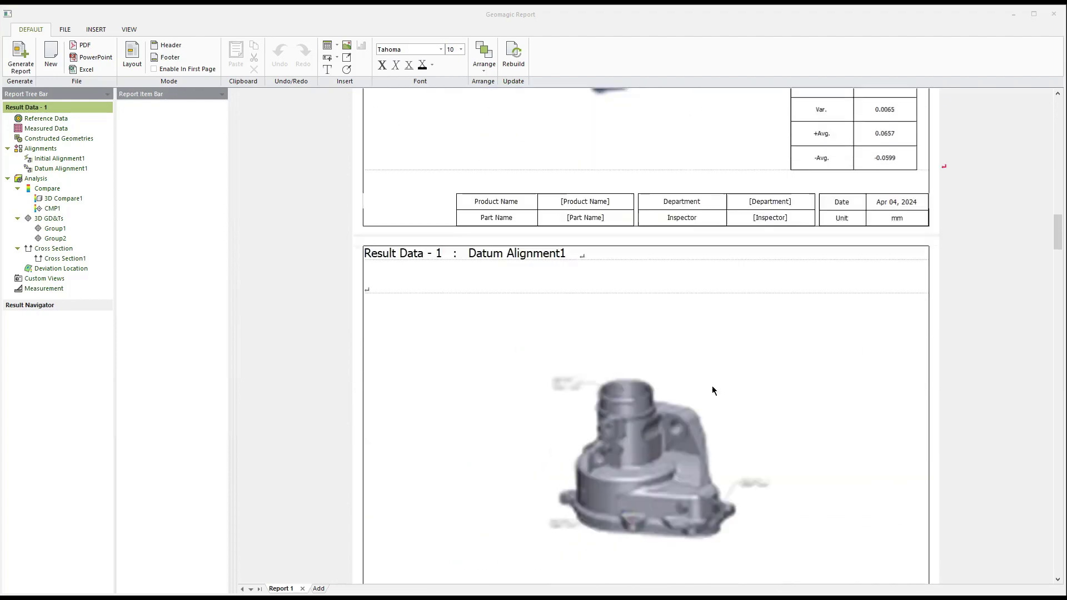
pyautogui.scroll(-15, 712, 389)
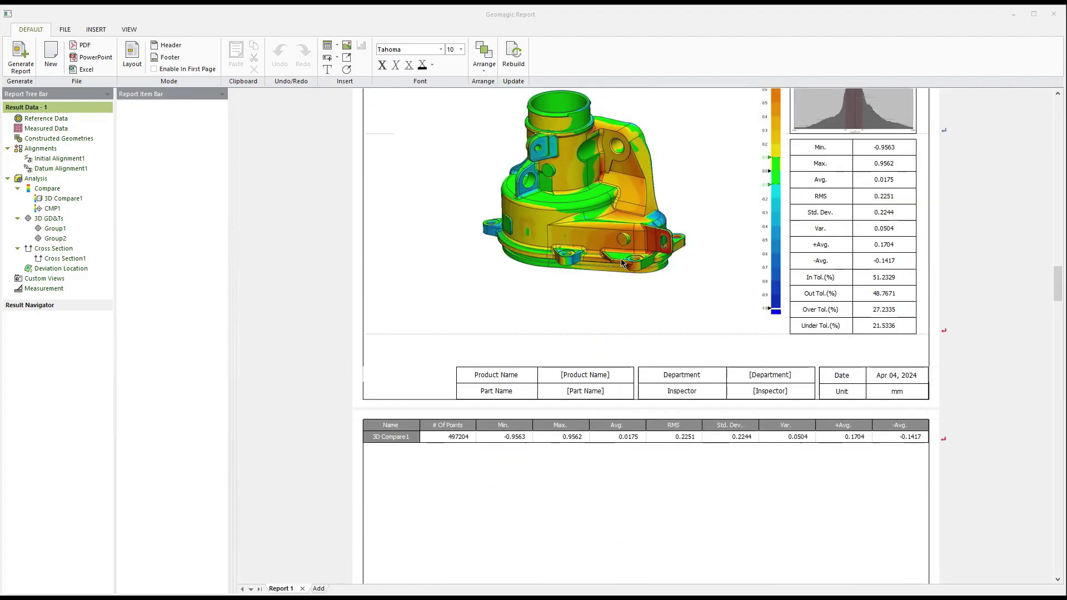
pyautogui.scroll(-13, 622, 262)
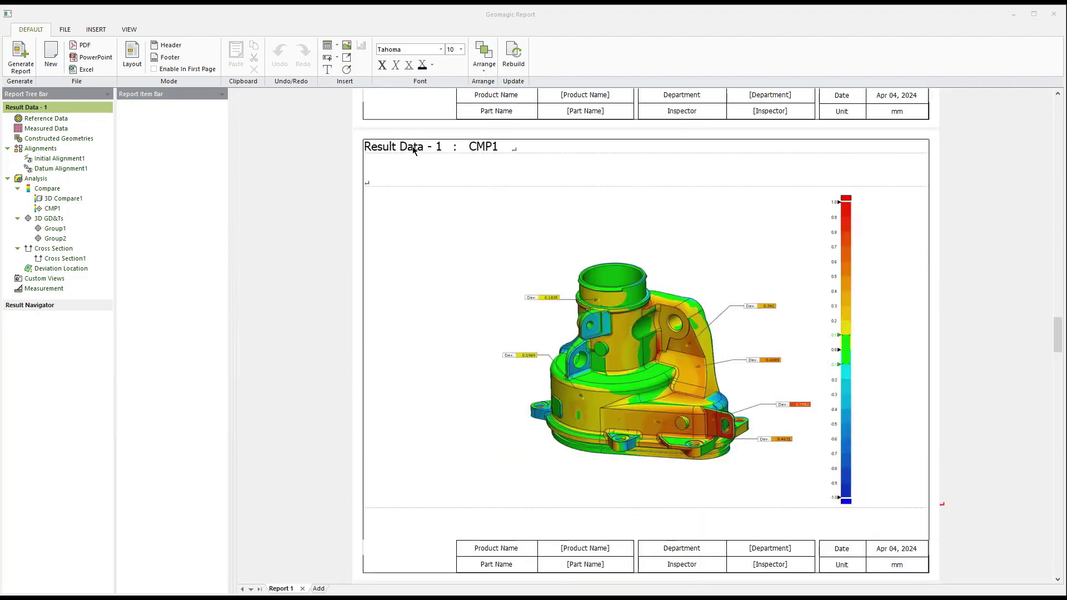
pyautogui.scroll(-15, 643, 324)
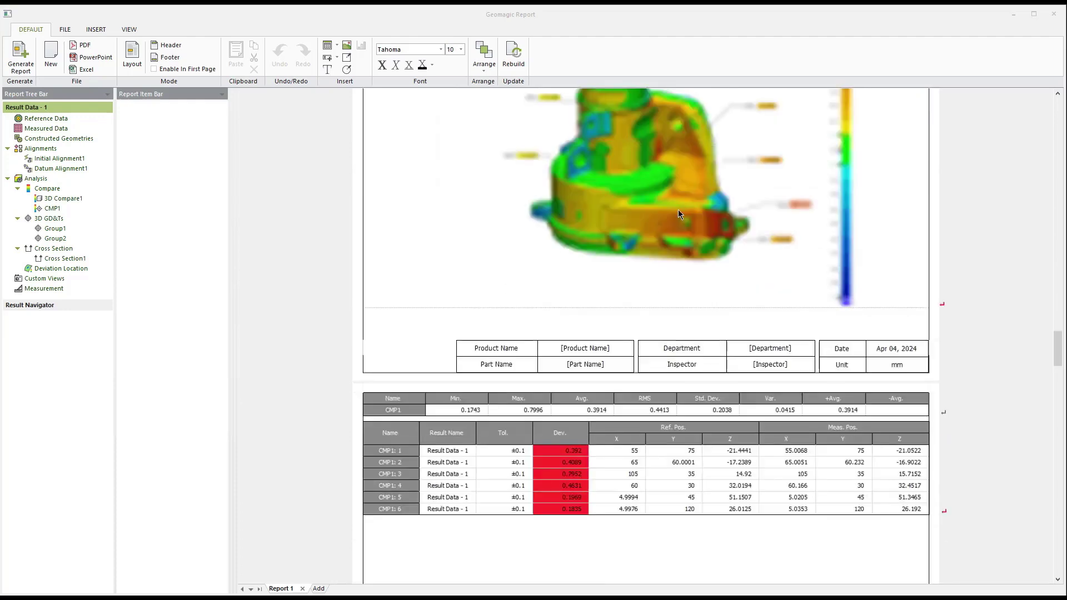
pyautogui.scroll(-10, 655, 303)
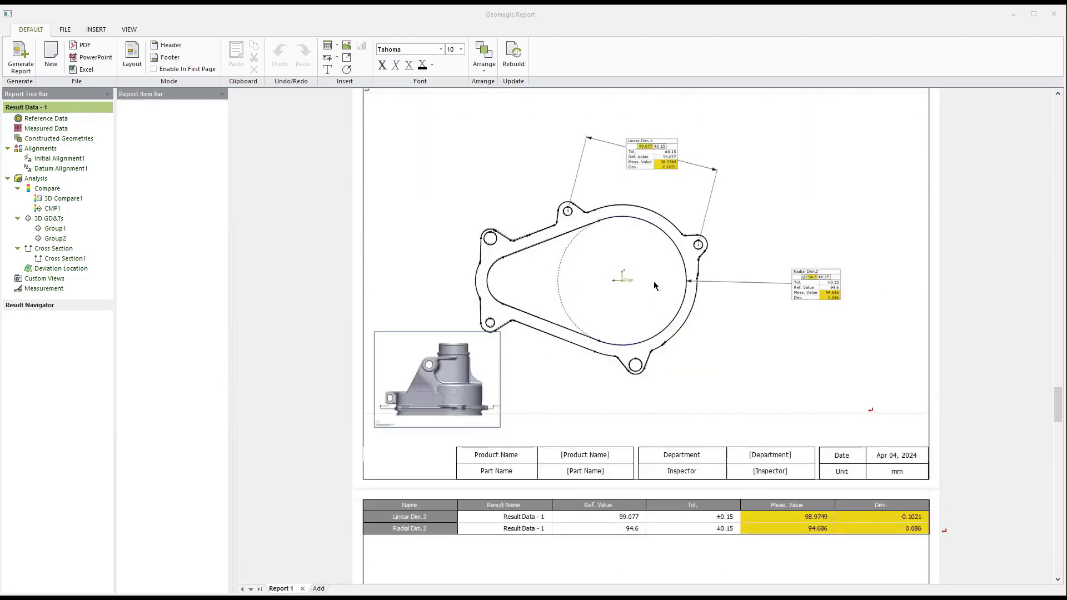
pyautogui.scroll(-15, 654, 282)
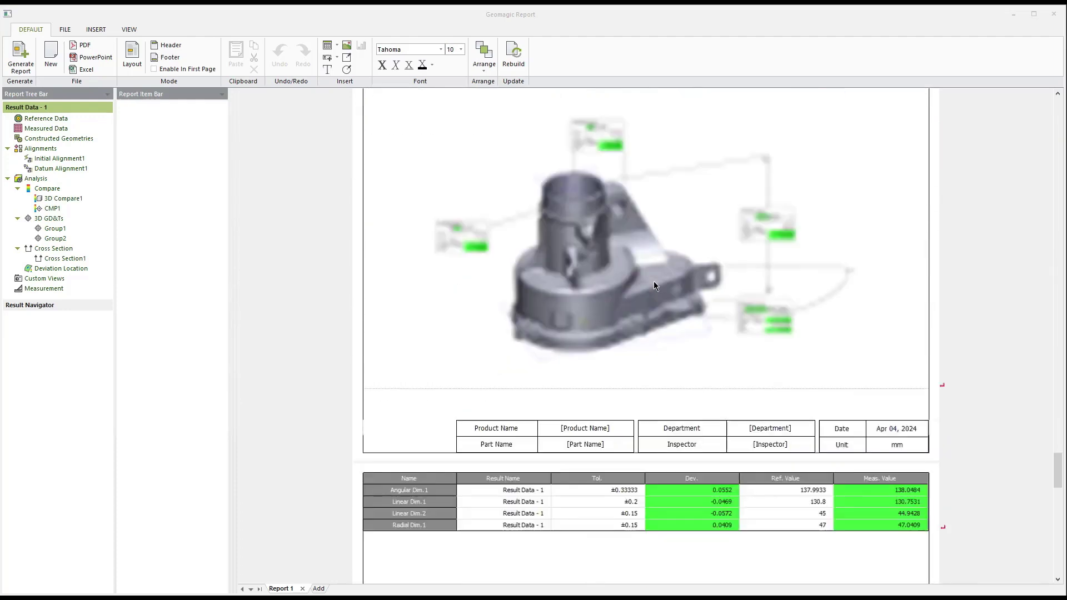
pyautogui.scroll(-2, 654, 281)
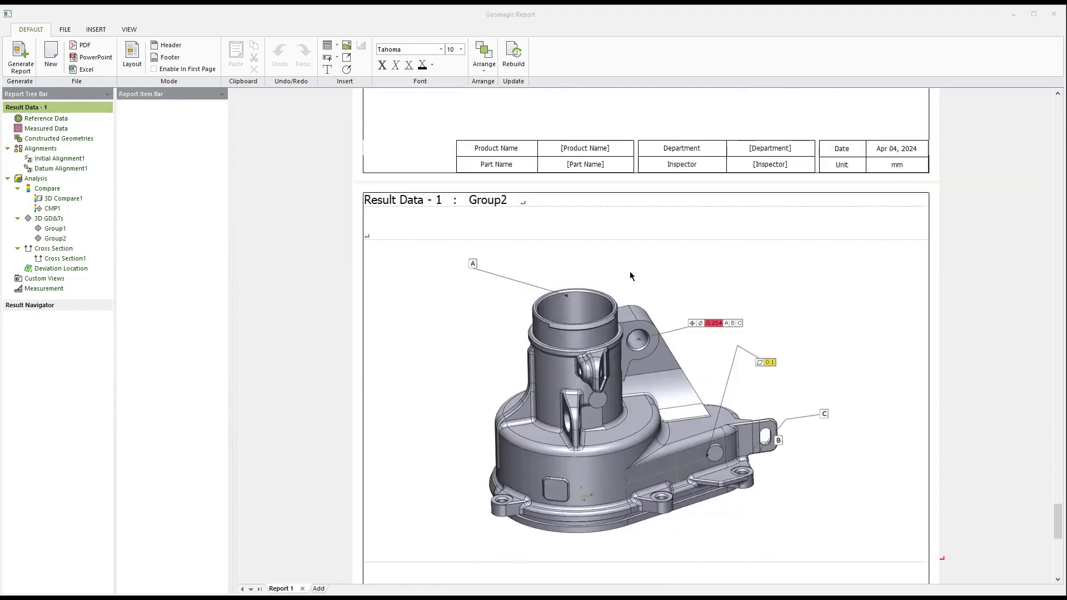
pyautogui.click(1058, 18)
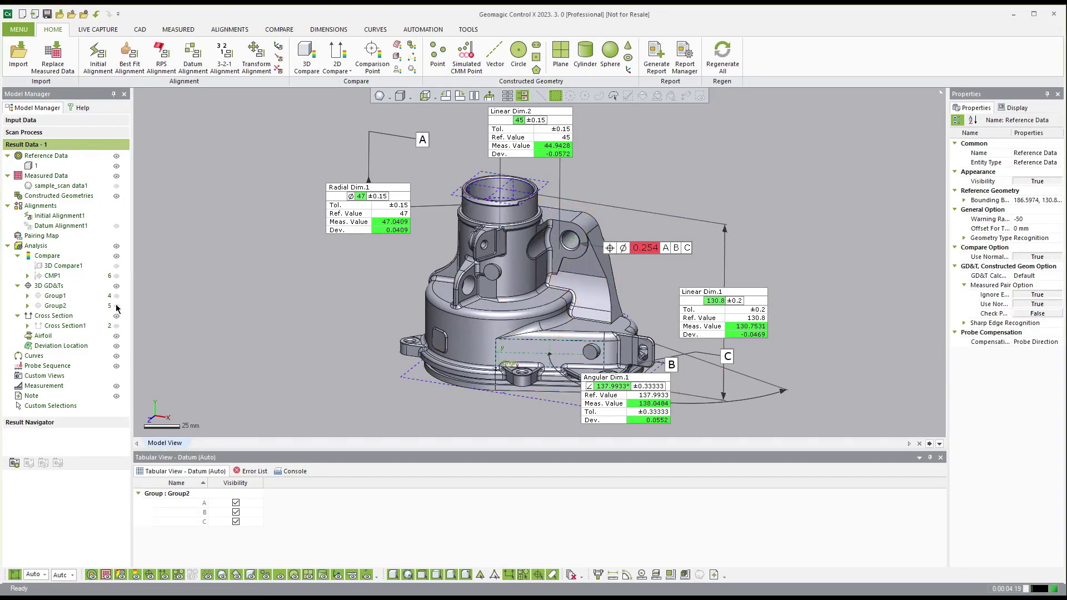
# Delete the sample_scan data1 mesh from the measured data of Result Data - 1.
pyautogui.scroll(-4, 859, 281)
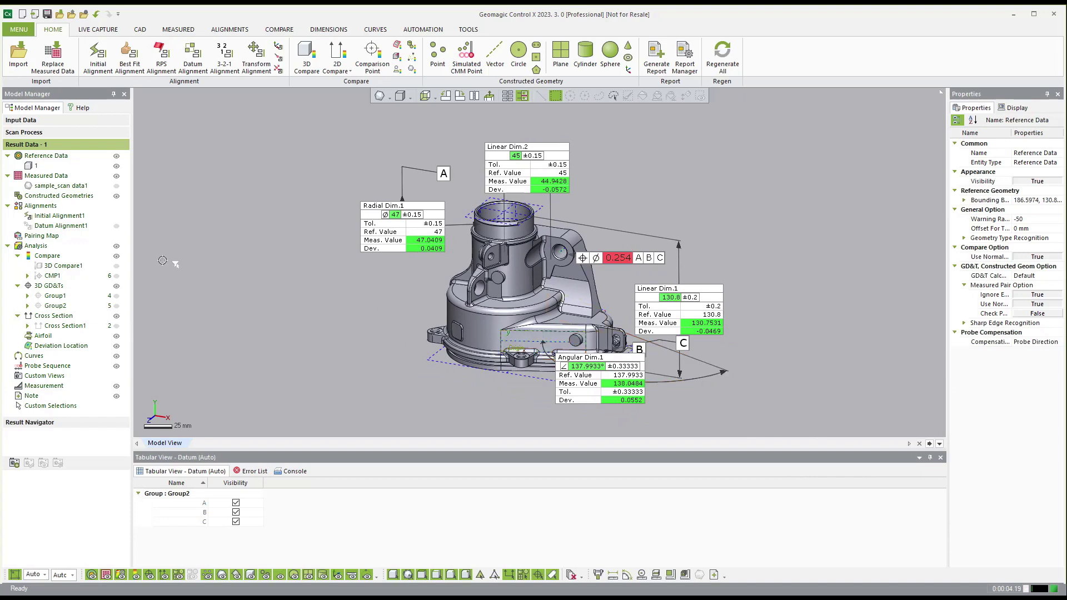
pyautogui.click(40, 188)
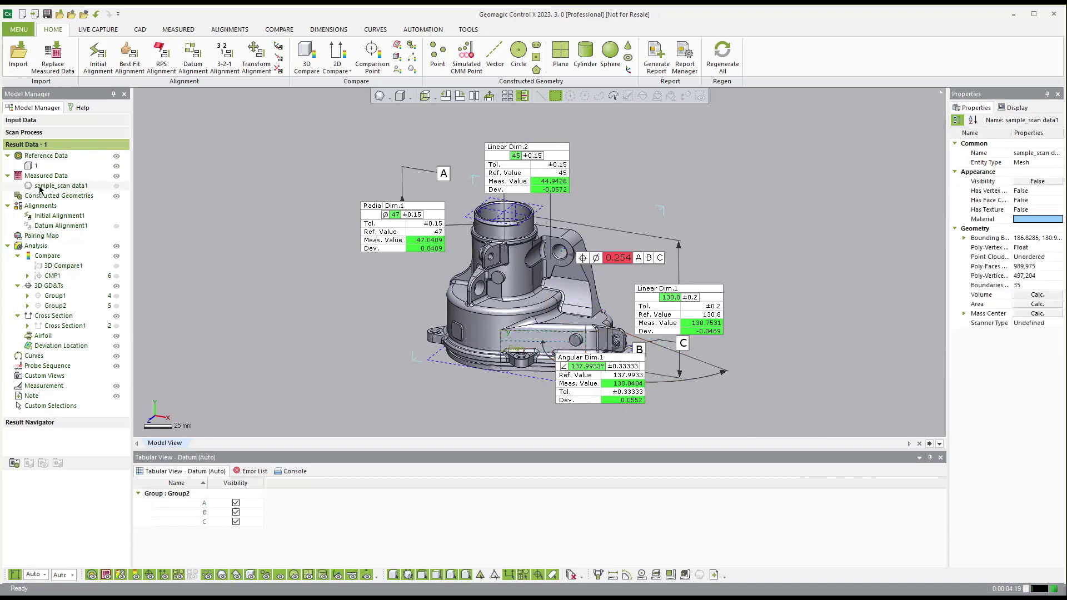
pyautogui.rightClick(40, 189)
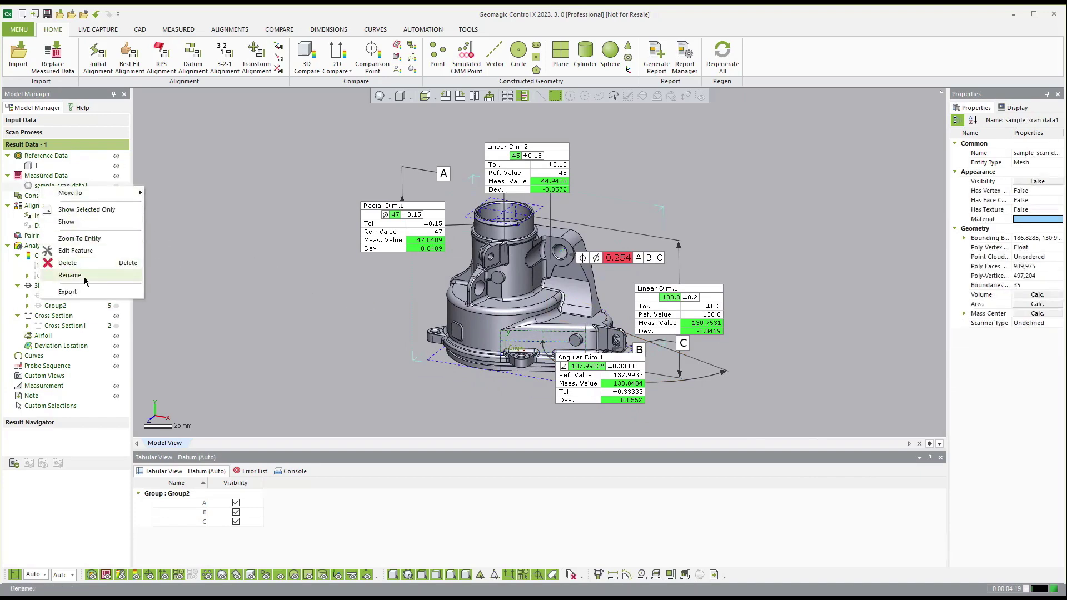
pyautogui.click(66, 265)
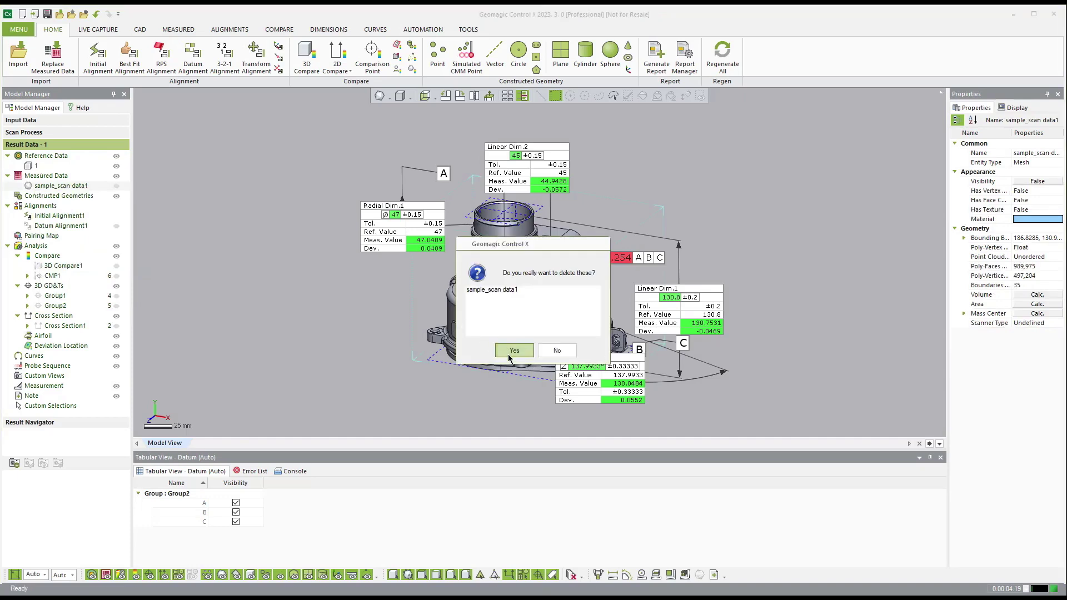
pyautogui.click(511, 351)
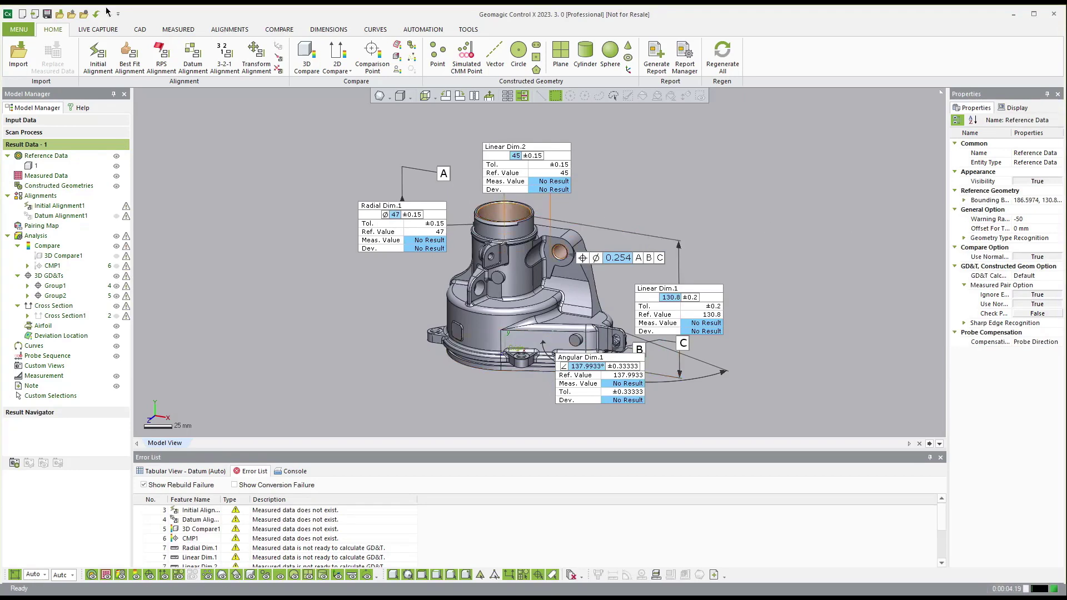
pyautogui.click(19, 29)
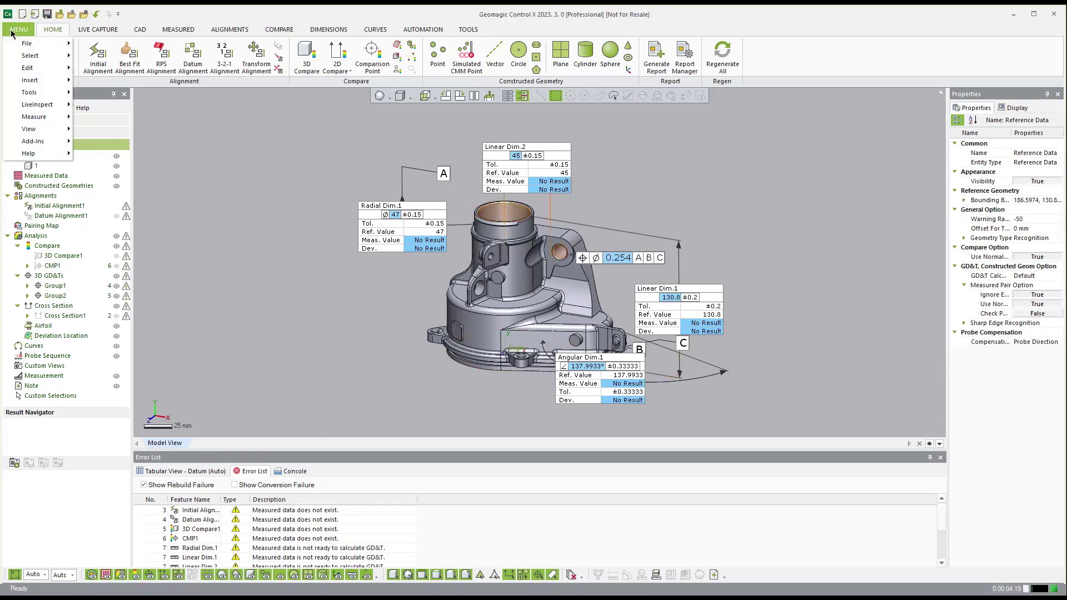
pyautogui.moveTo(33, 43)
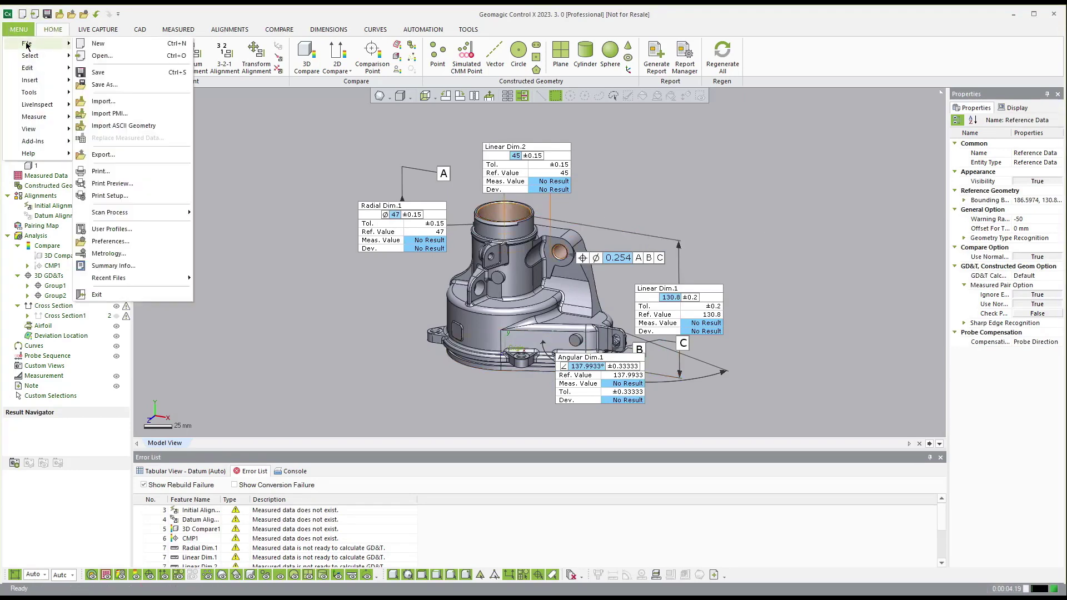
pyautogui.click(273, 170)
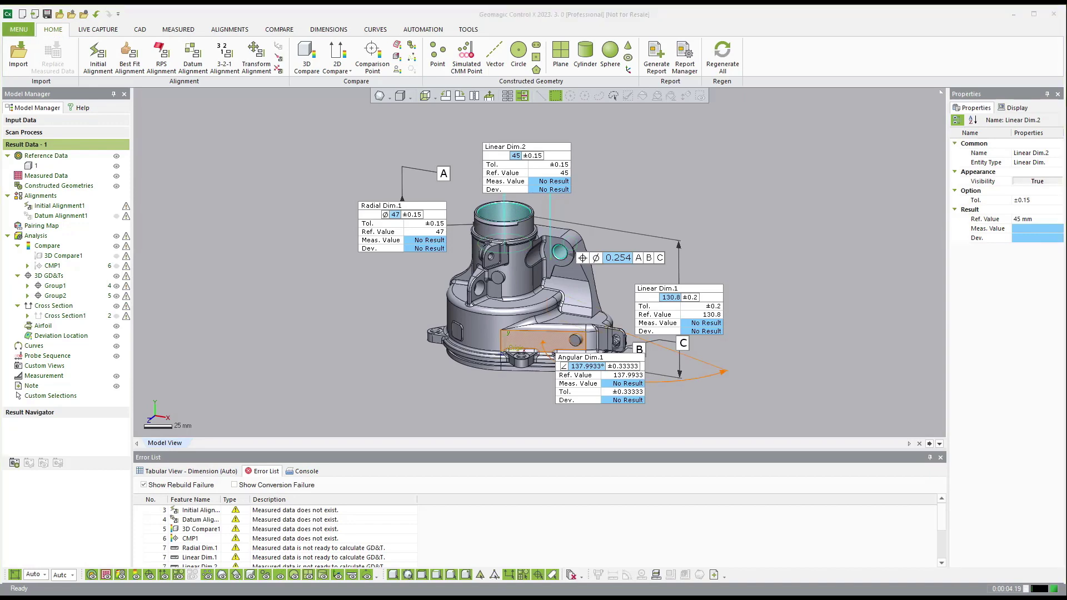
# Import the sample scan mesh into Result Data - 1 as replacement measured data and let the inspection recalculate.
pyautogui.click(805, 322)
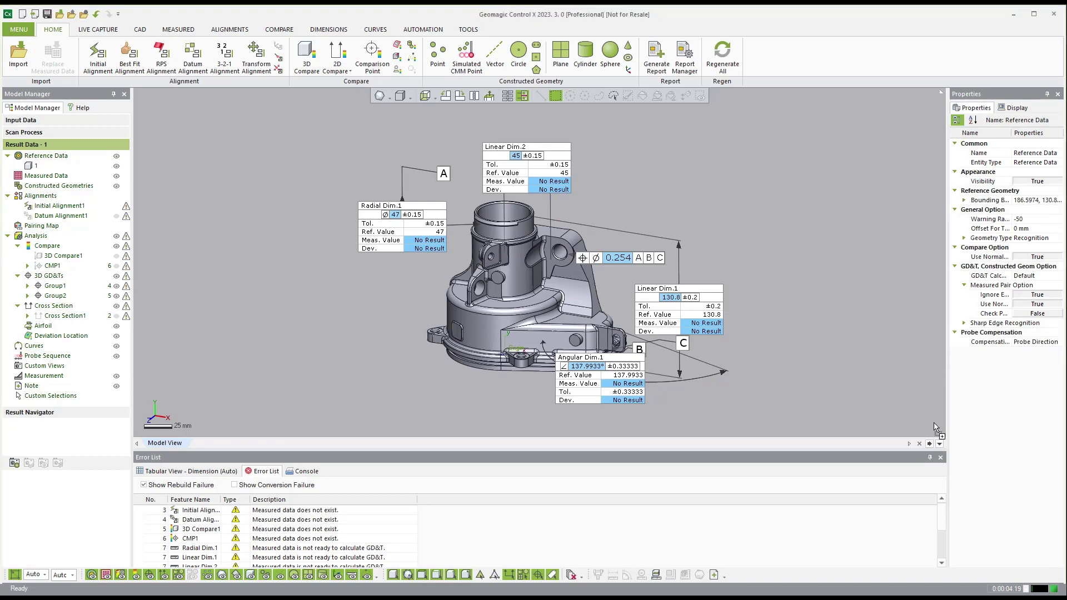
pyautogui.moveTo(694, 197); pyautogui.dragTo(693, 198)
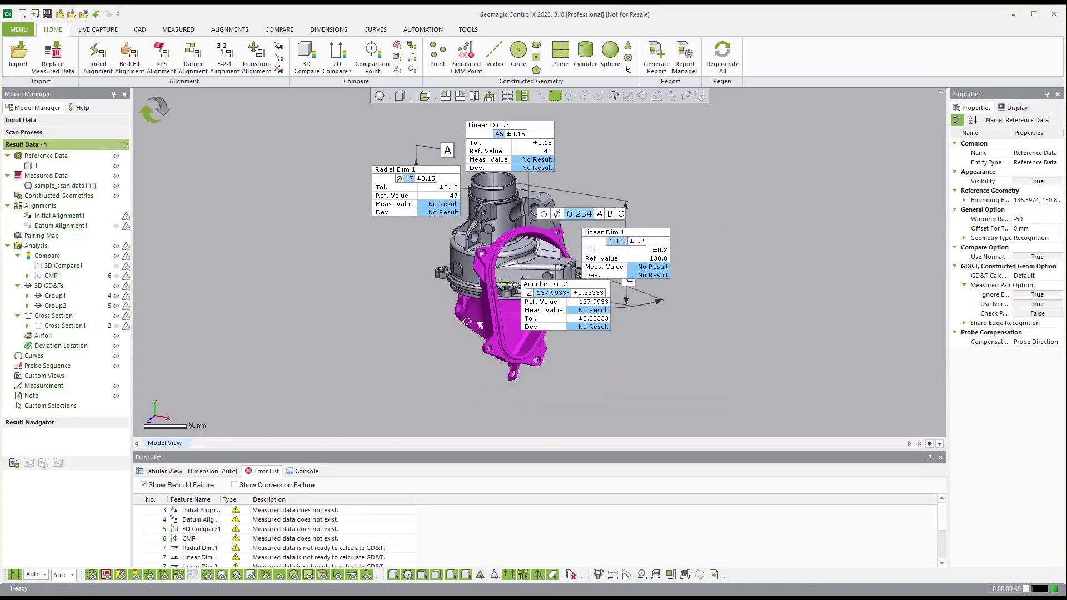
pyautogui.click(142, 117)
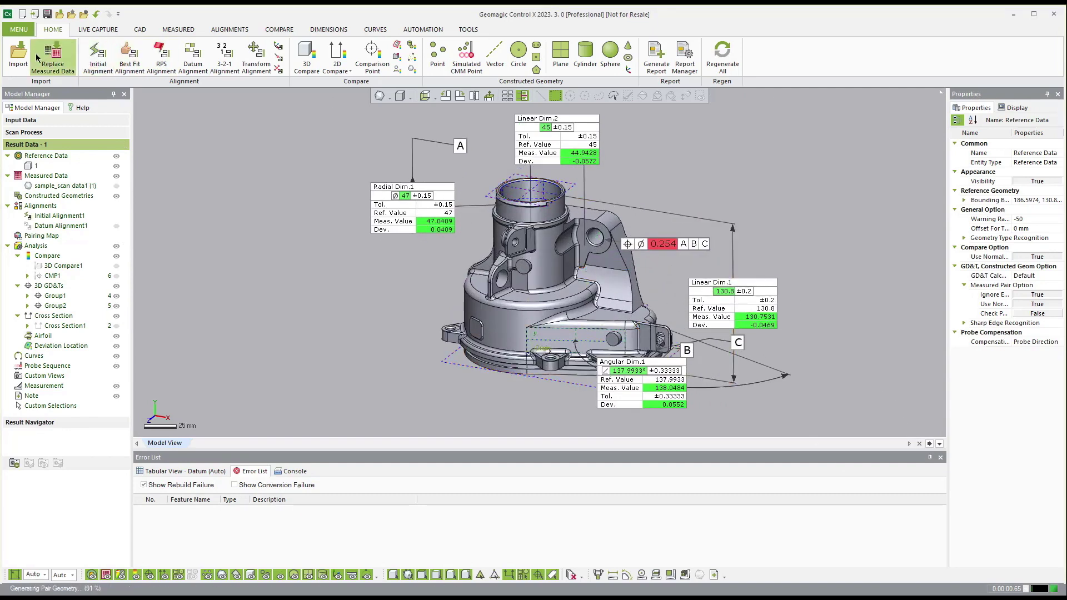
# Review the Batch Process import, output and destination options for Result Data - 1, and close the dialog without running it.
pyautogui.click(17, 30)
pyautogui.moveTo(33, 117)
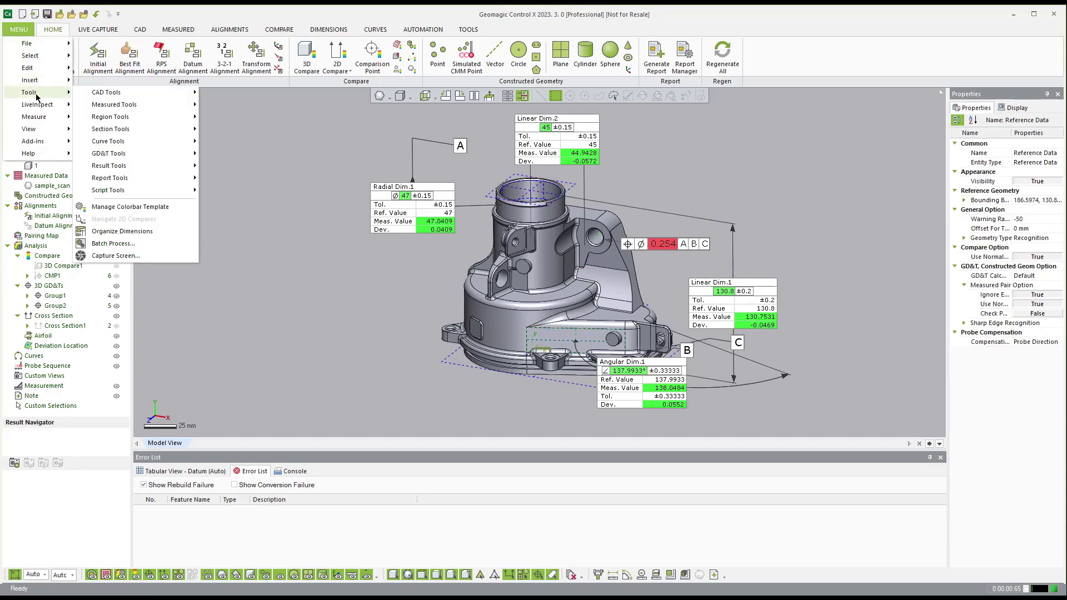
pyautogui.click(138, 244)
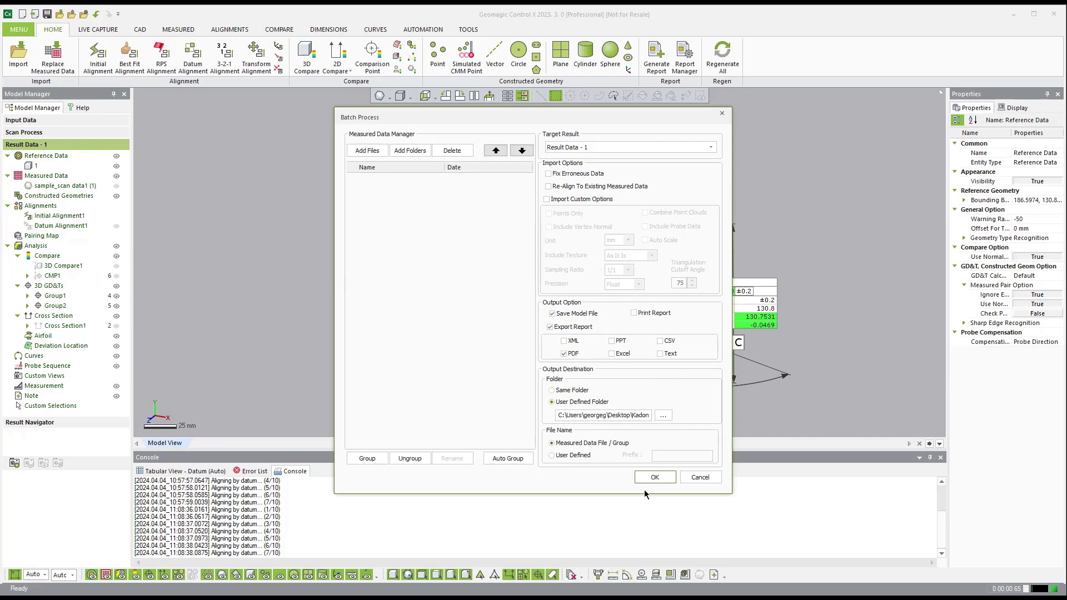
pyautogui.click(689, 478)
# Hide the Group1 and Group2 GD&T callouts in the 3D model.
pyautogui.scroll(1, 508, 310)
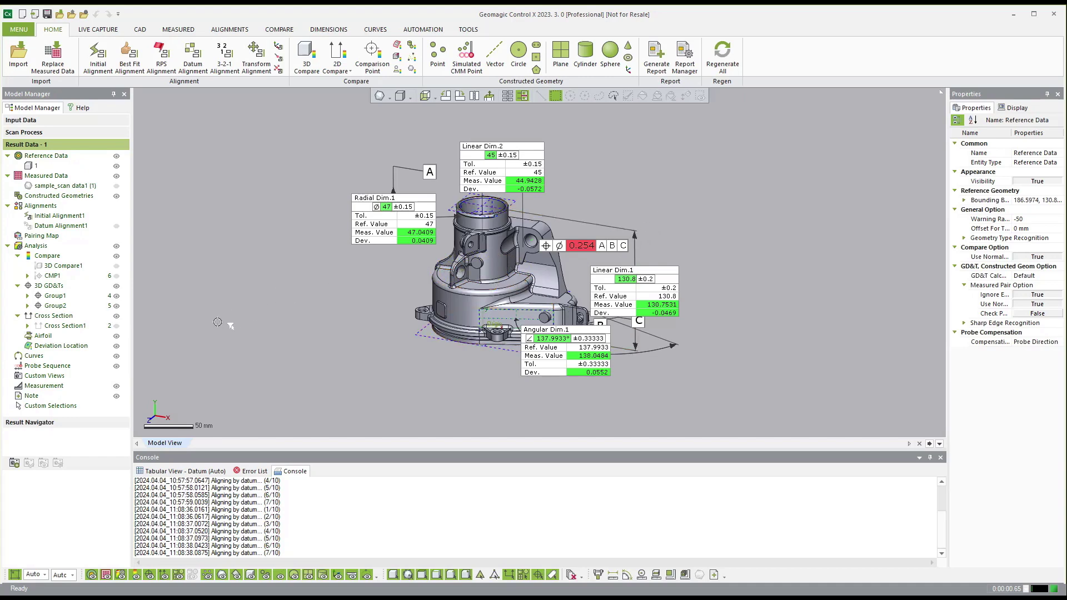
pyautogui.click(123, 298)
pyautogui.click(116, 306)
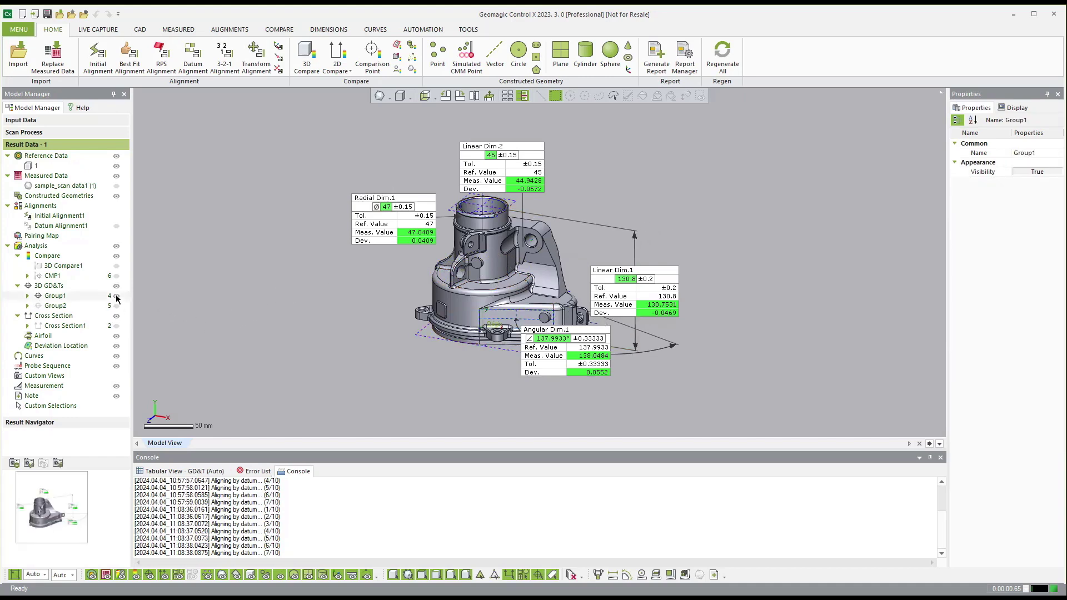
pyautogui.scroll(2, 490, 217)
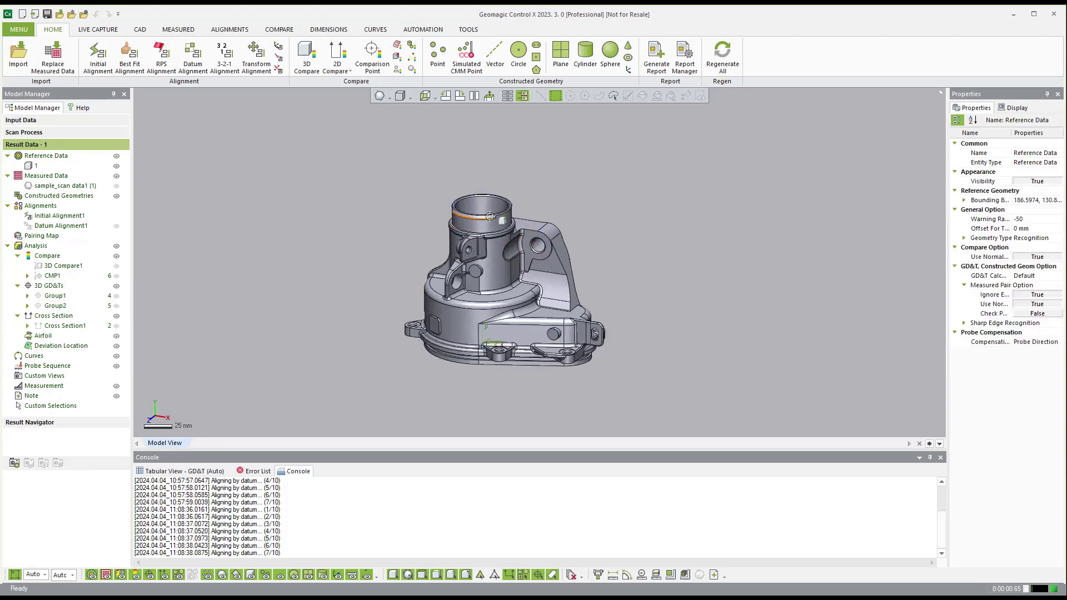